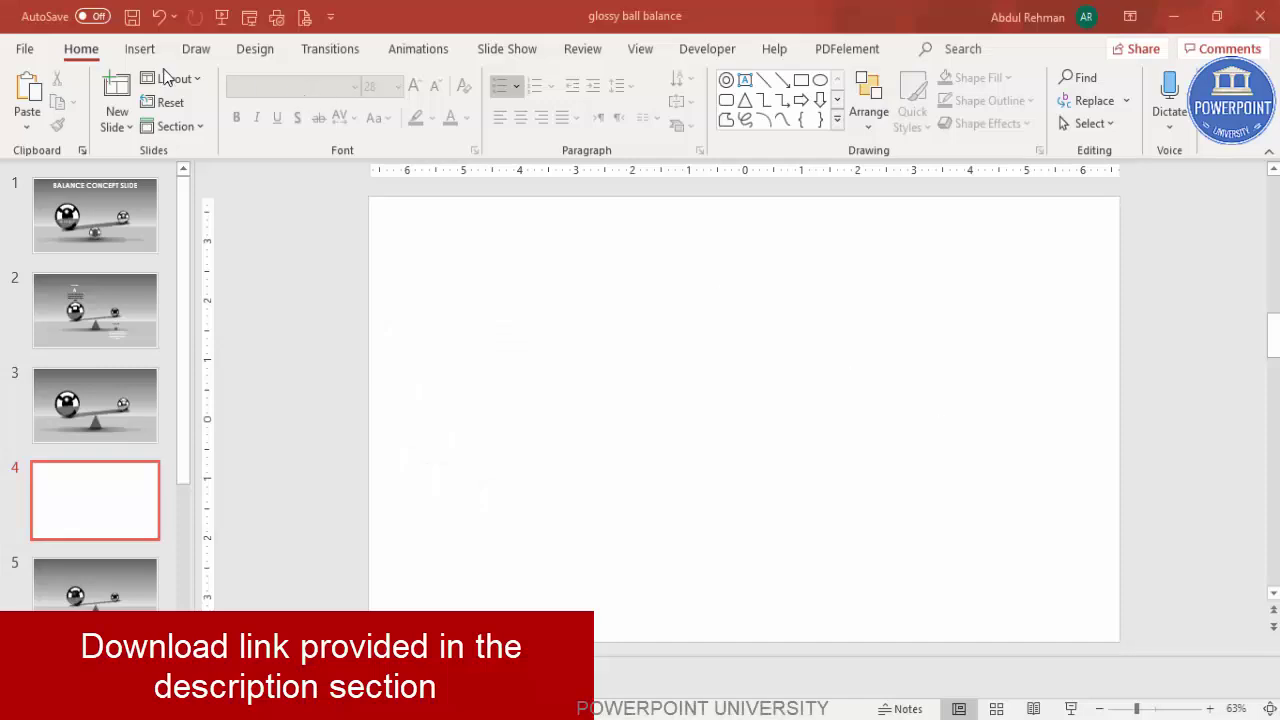
Draw an oval circle near the centre of the blank slide
click(140, 49)
click(305, 128)
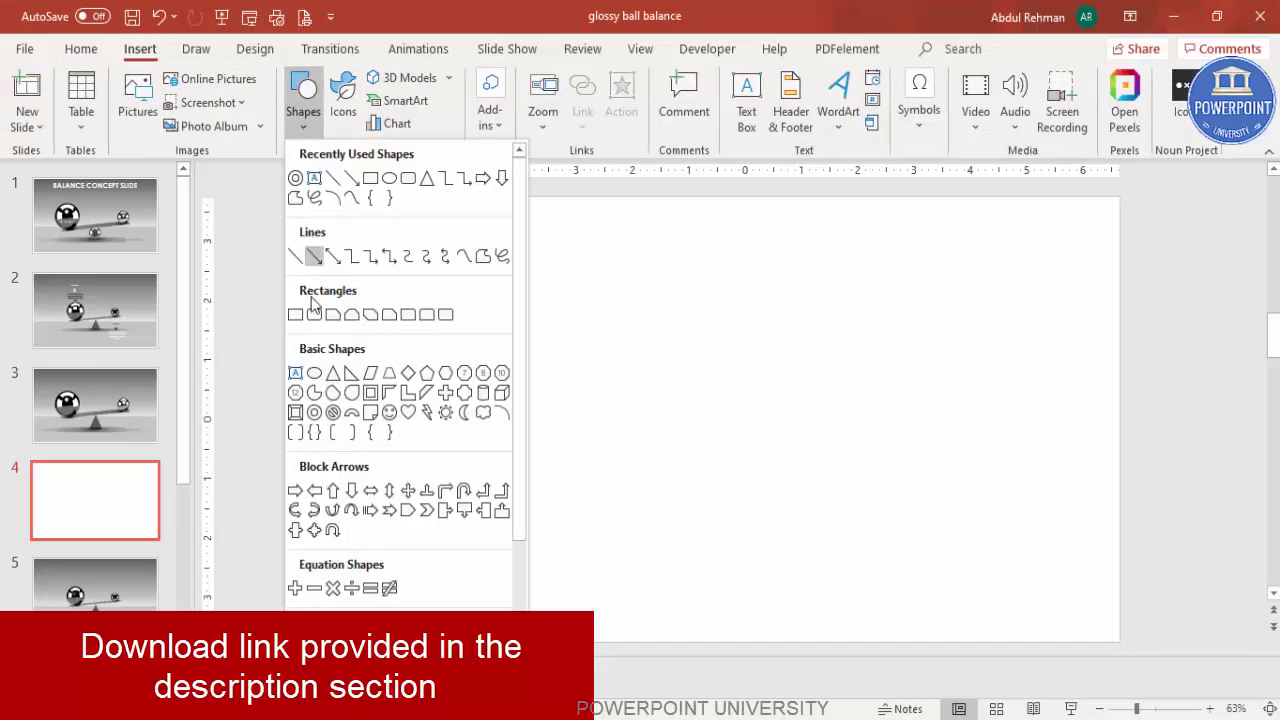
click(314, 373)
drag(706, 373, 785, 462)
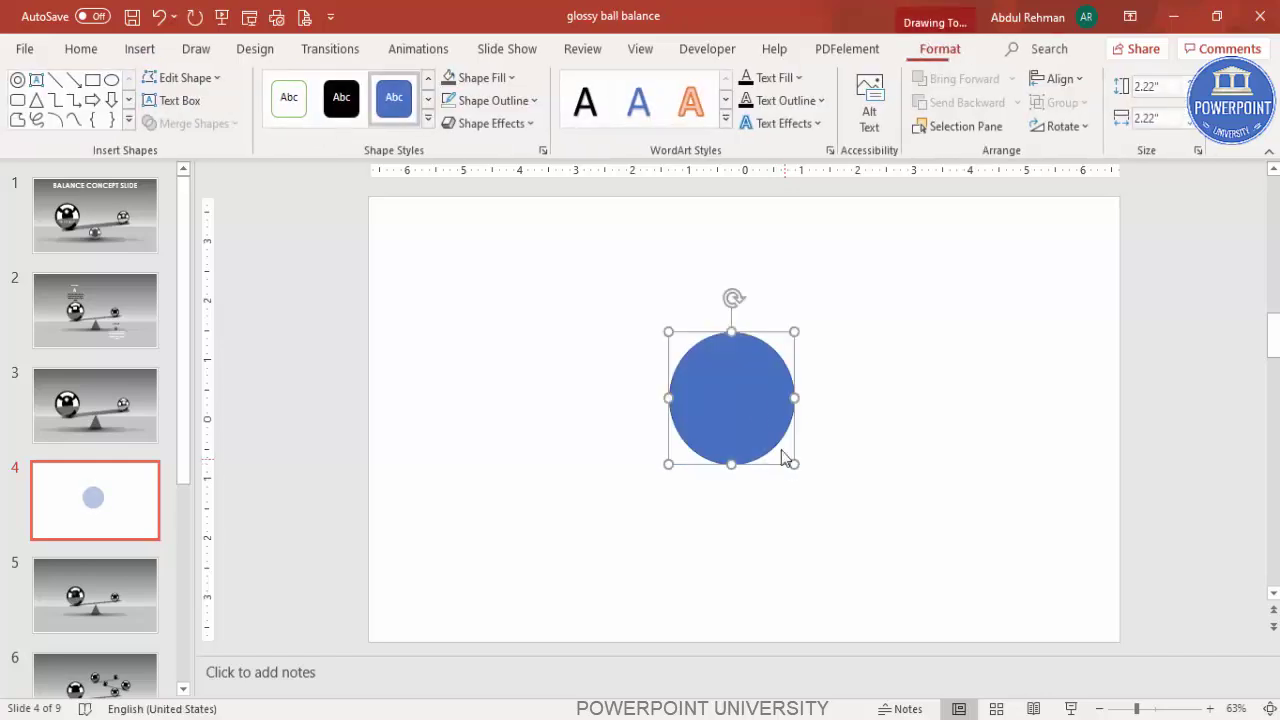
Give the circle no outline and a black fill, and nudge it slightly lower
click(532, 101)
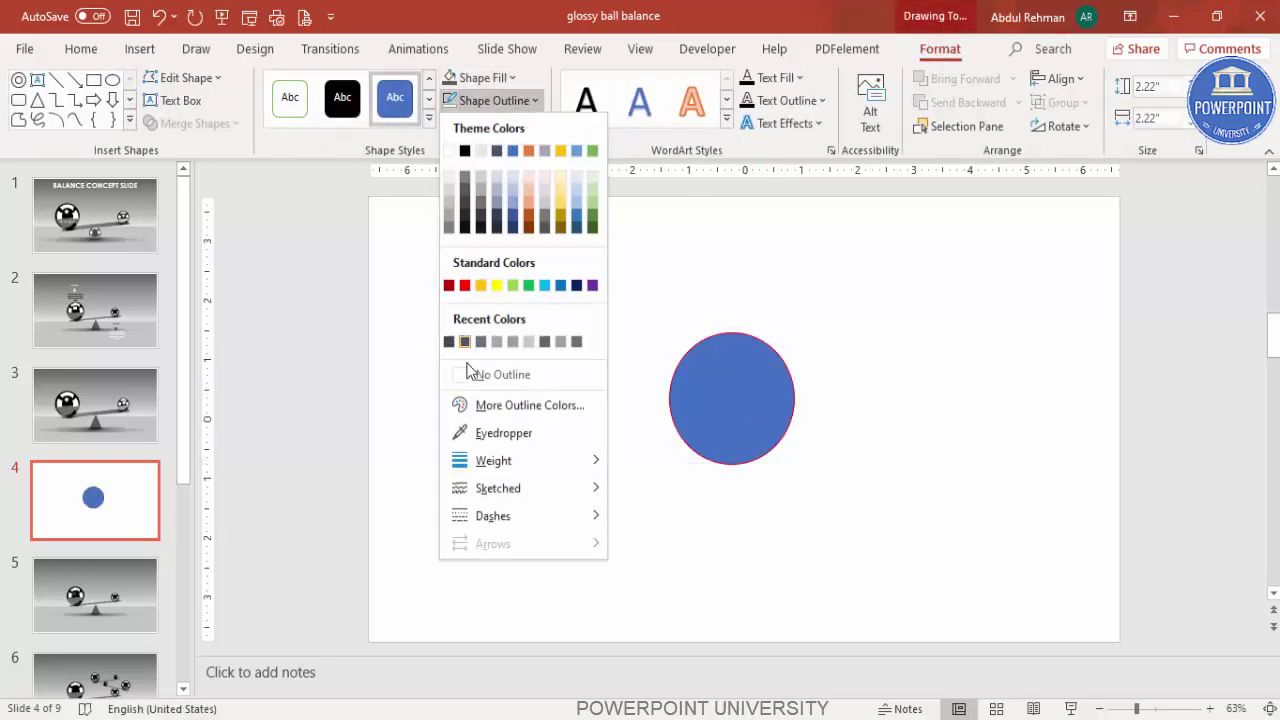
click(491, 375)
click(498, 79)
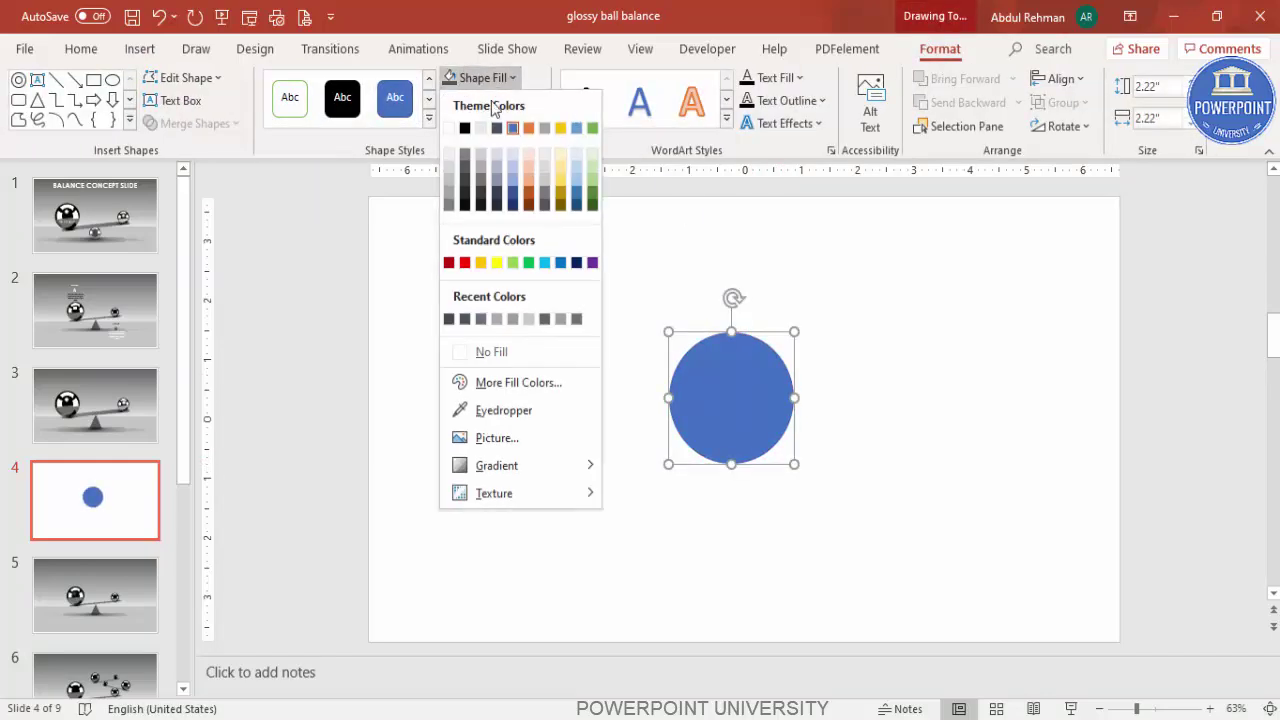
click(465, 128)
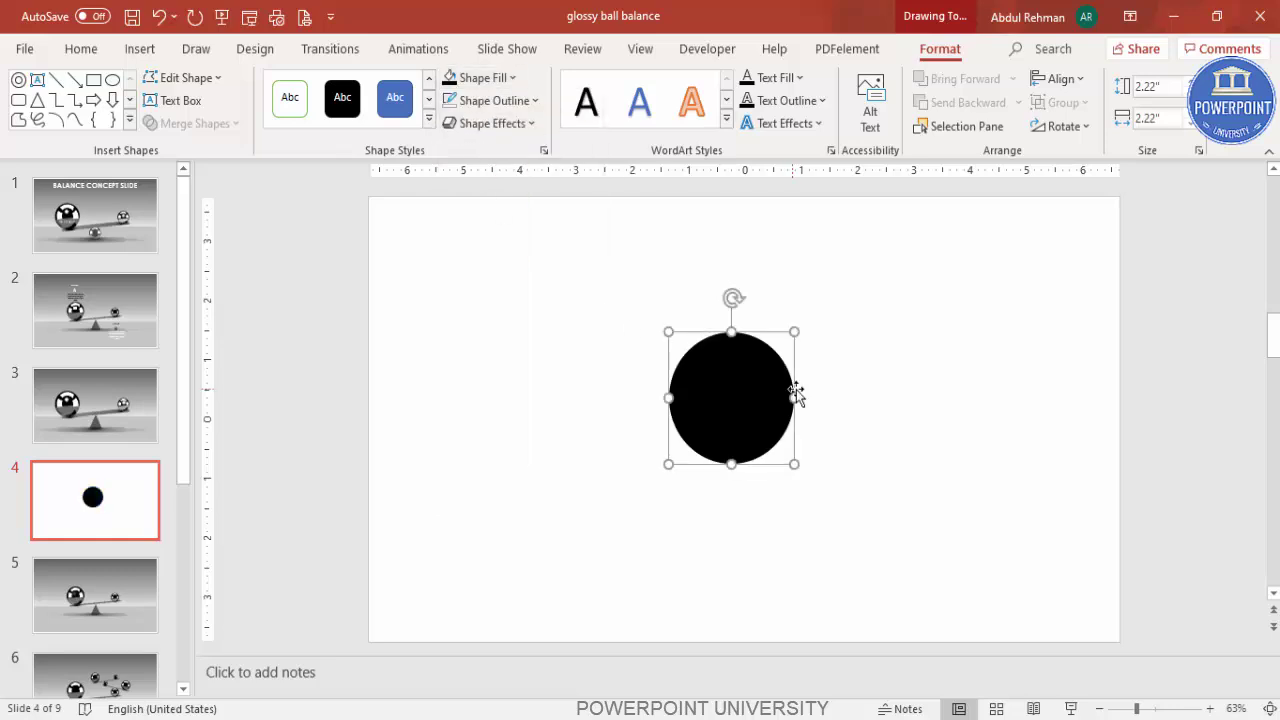
drag(709, 396, 710, 418)
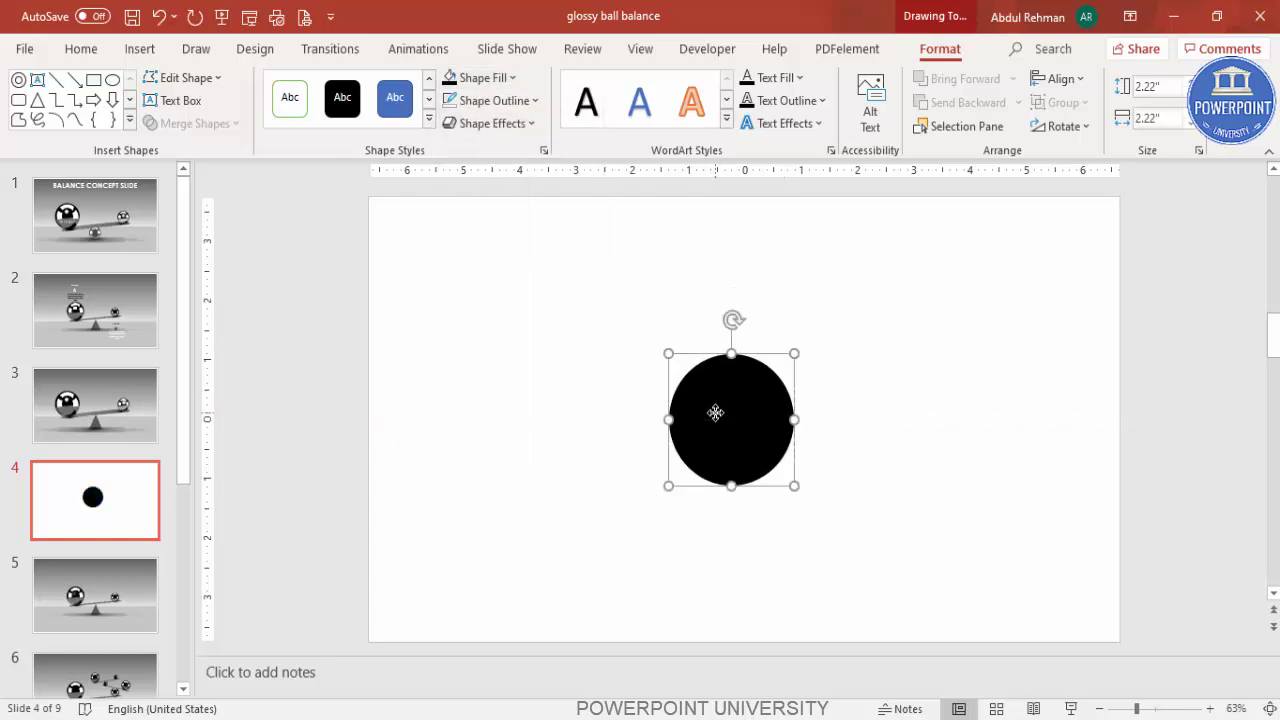
click(883, 377)
click(140, 48)
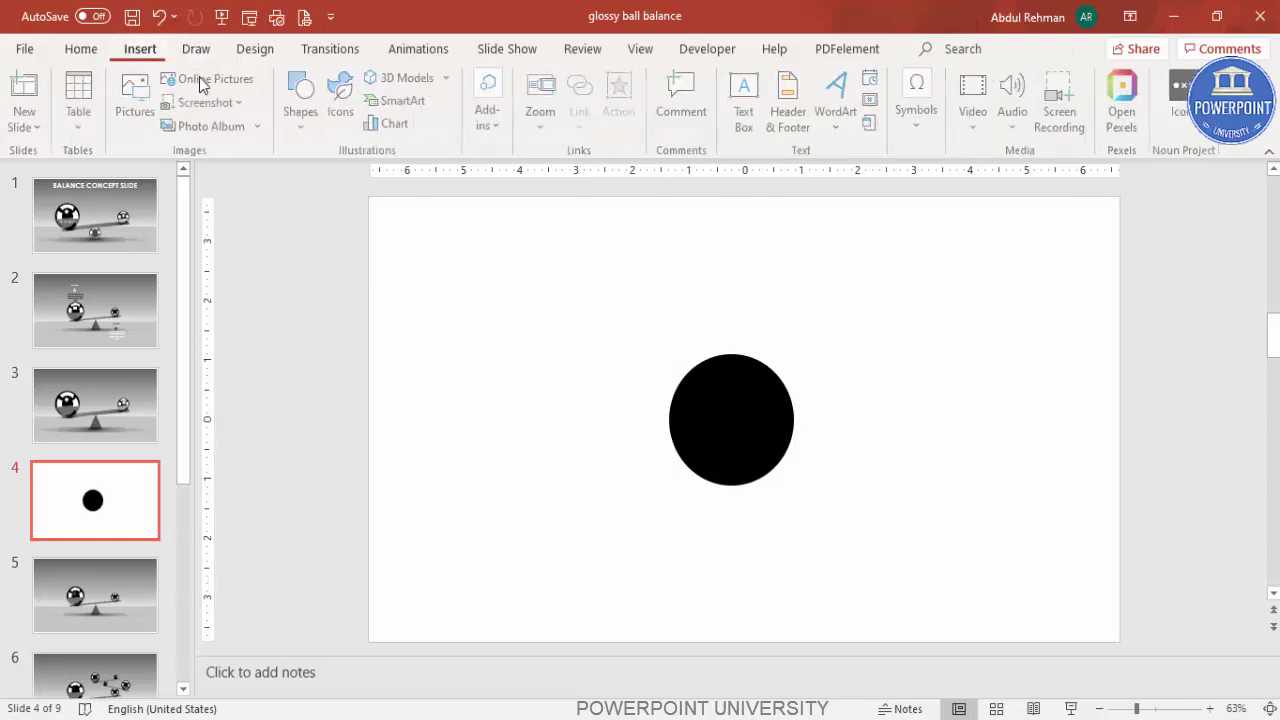
Draw a donut ring over the black circle and widen its hole slightly
click(301, 110)
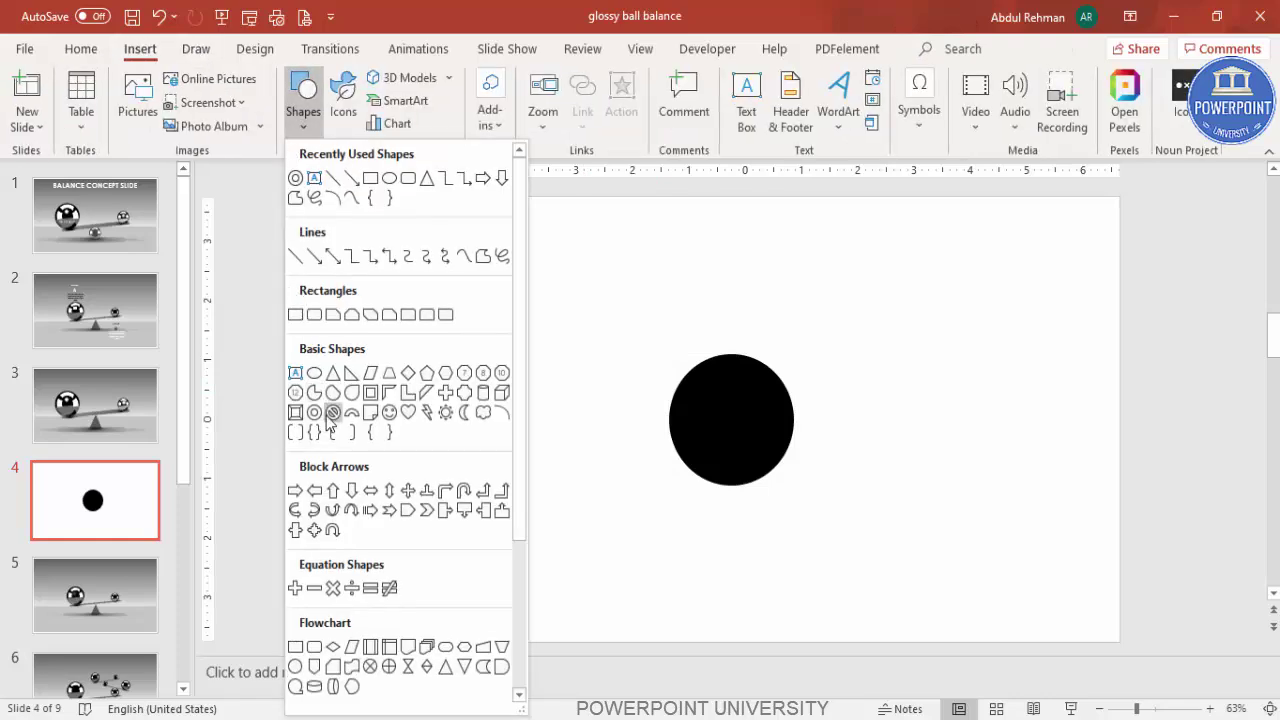
click(316, 416)
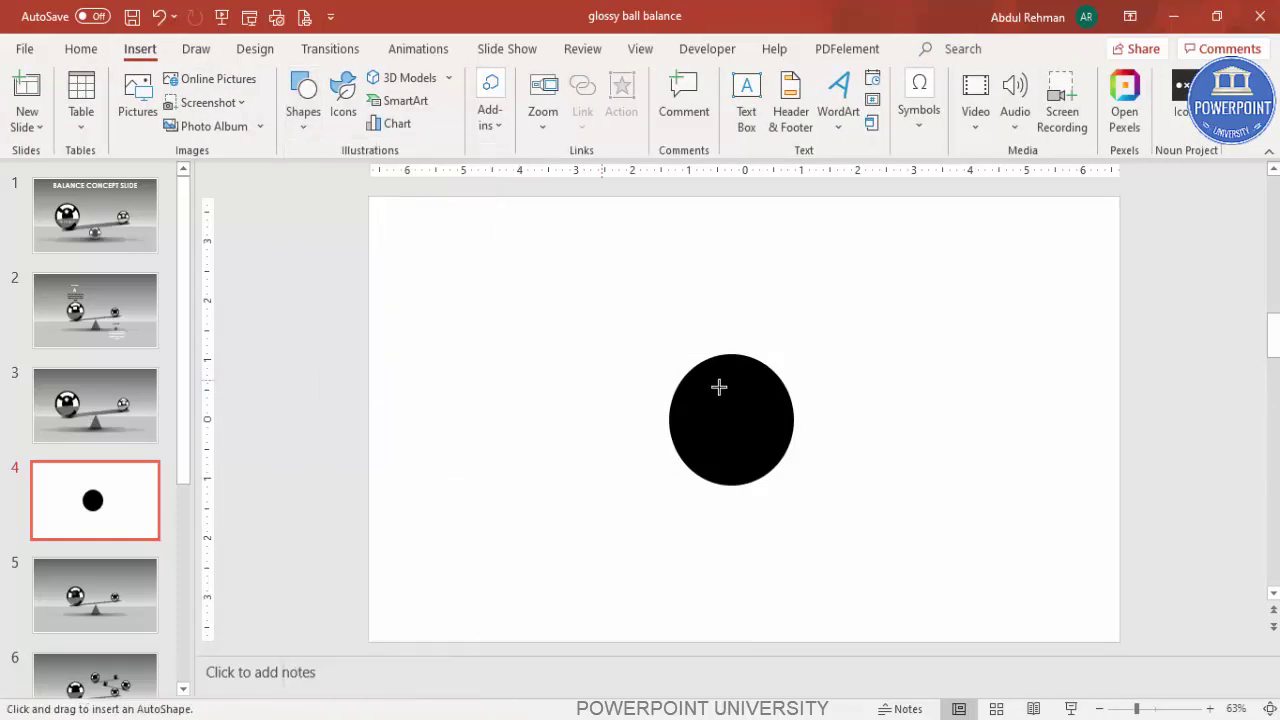
drag(713, 385, 802, 478)
drag(742, 433, 734, 388)
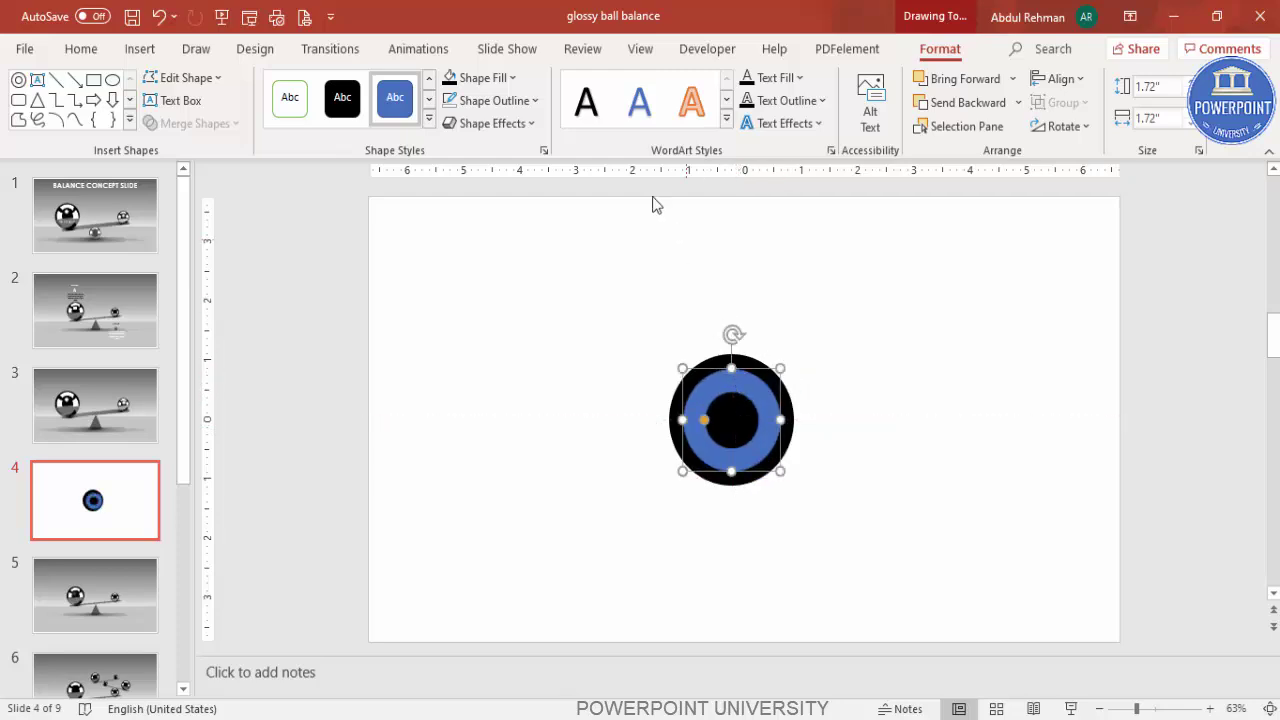
Remove the ring's outline, fill it light grey, and move it left of the circle
click(517, 102)
click(512, 375)
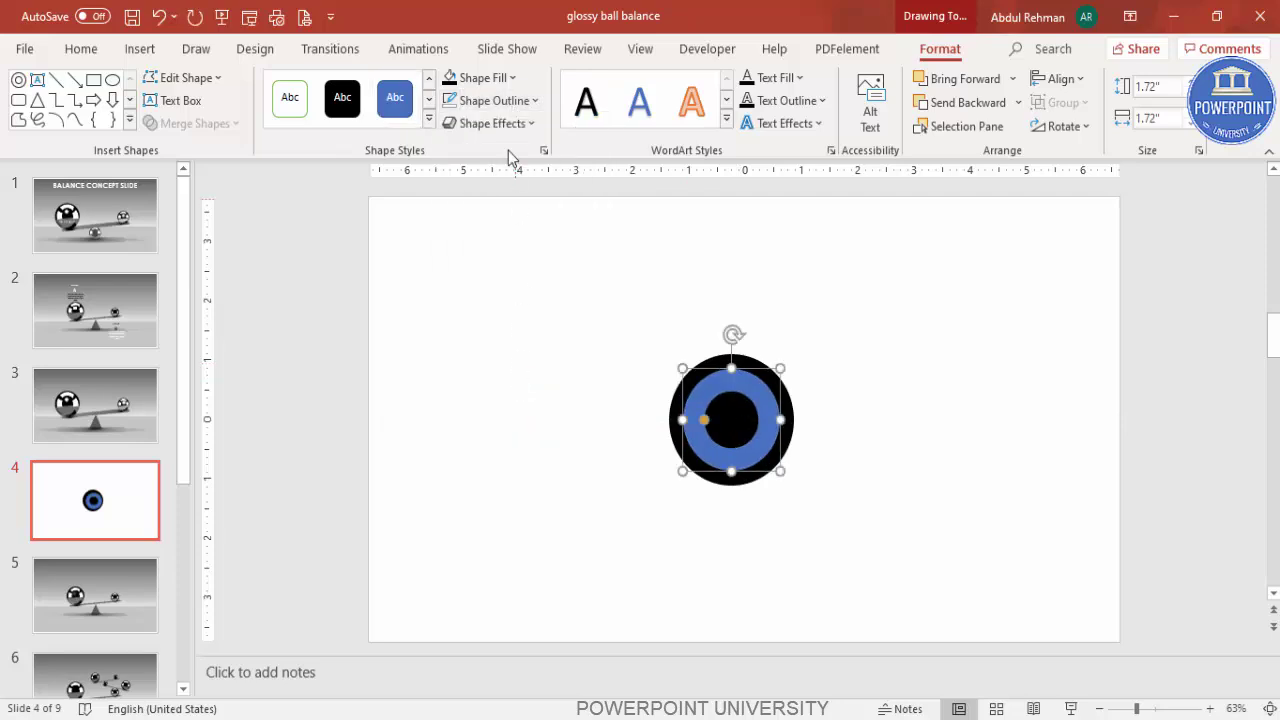
click(492, 76)
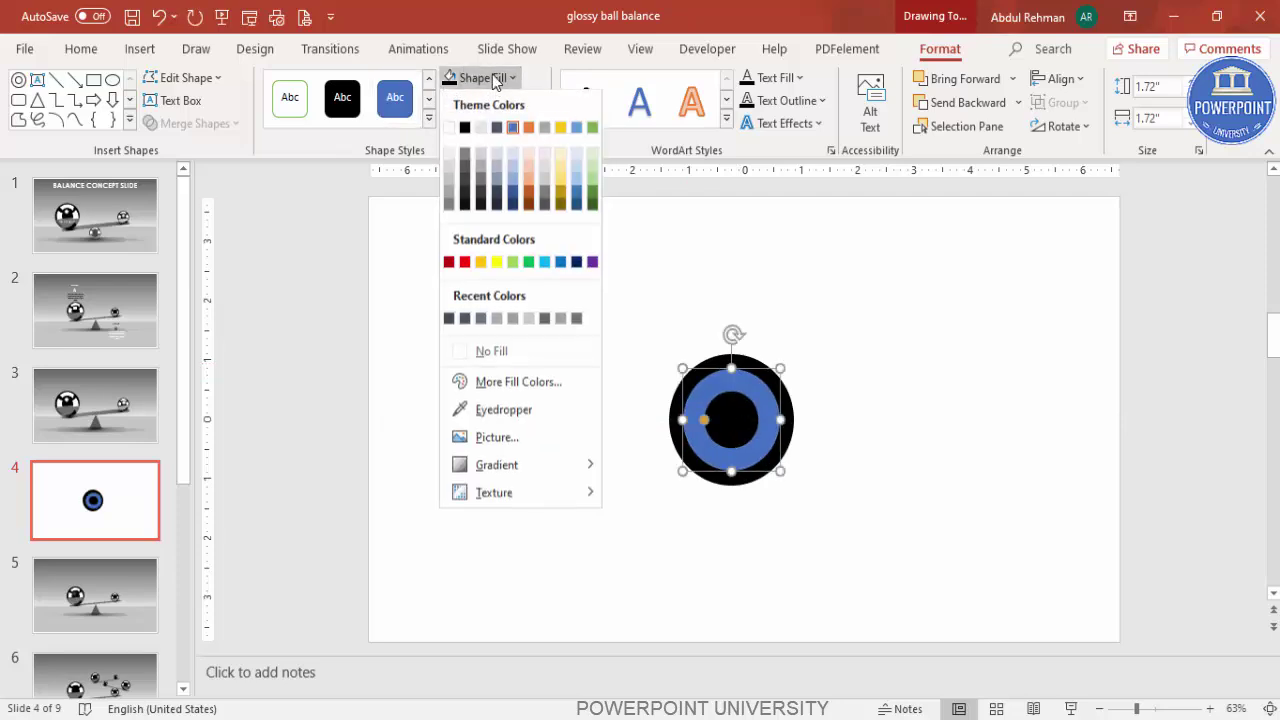
click(446, 170)
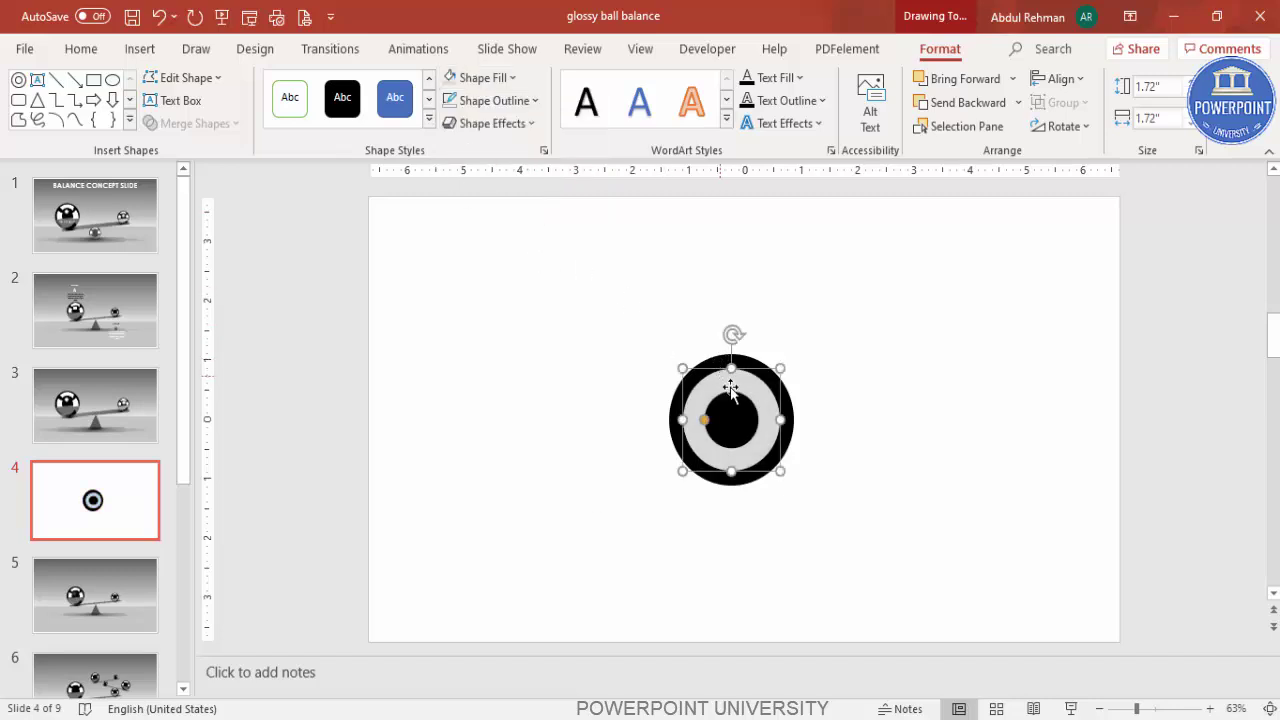
drag(726, 384, 523, 443)
click(557, 357)
Duplicate the grey ring with Ctrl+D and move the third ring to the right
key(ctrl+d)
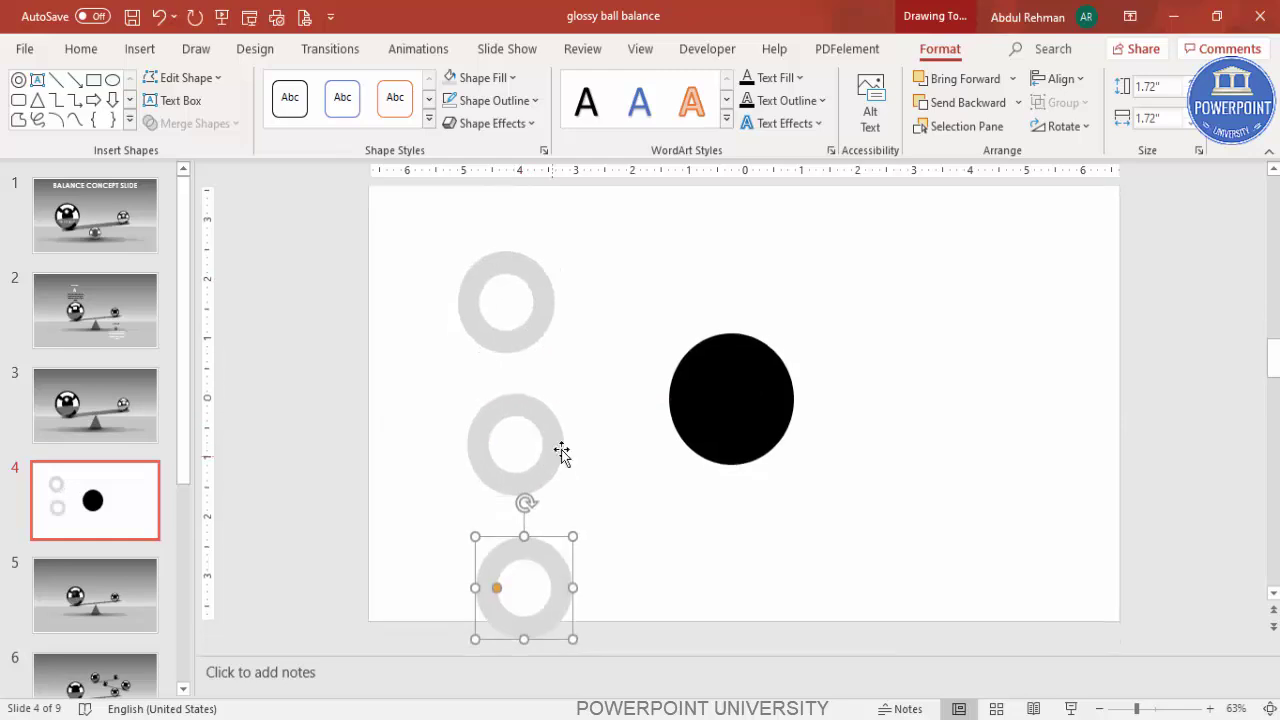
drag(566, 569, 669, 546)
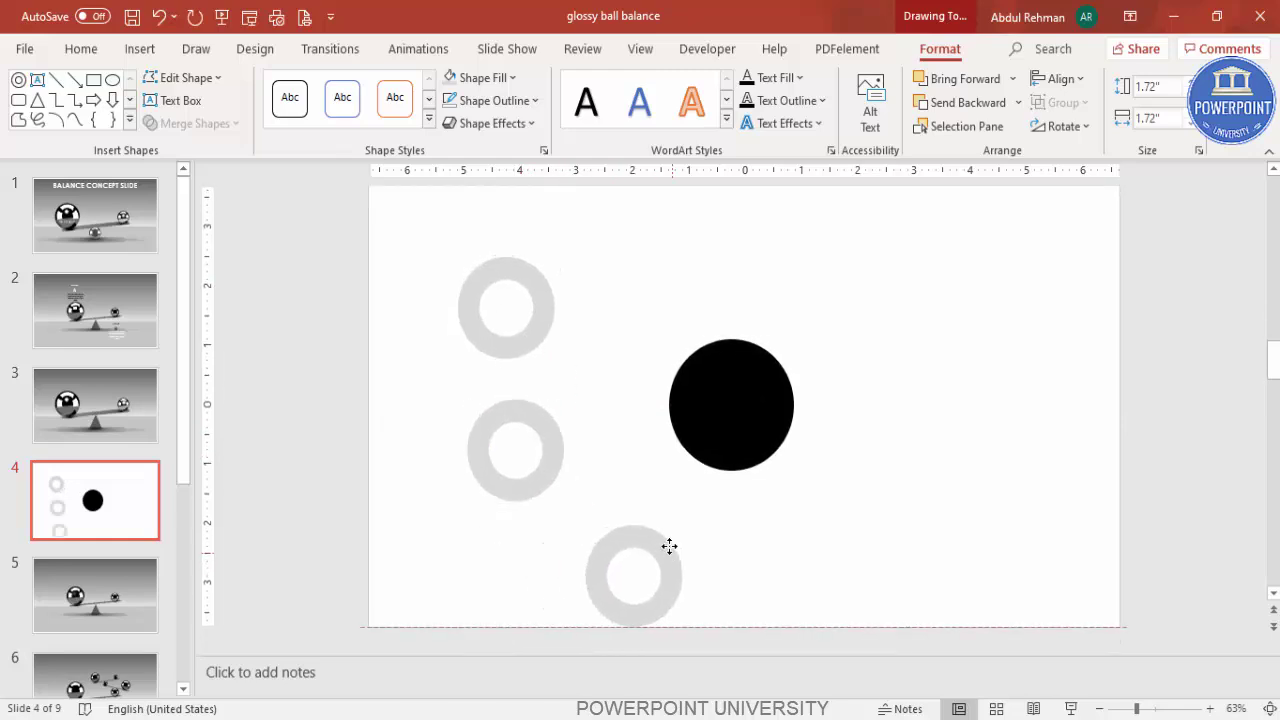
click(578, 316)
click(140, 48)
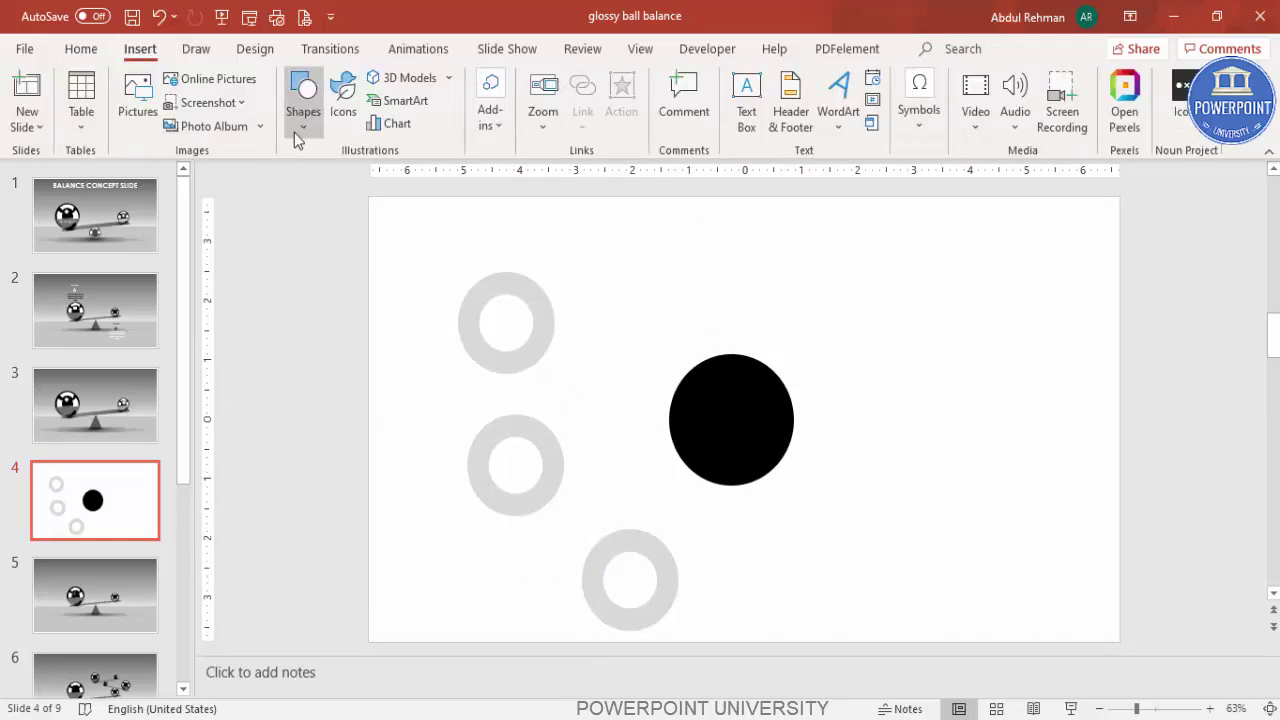
Place two tilted rectangles over the top grey ring, covering its upper and lower parts
click(294, 130)
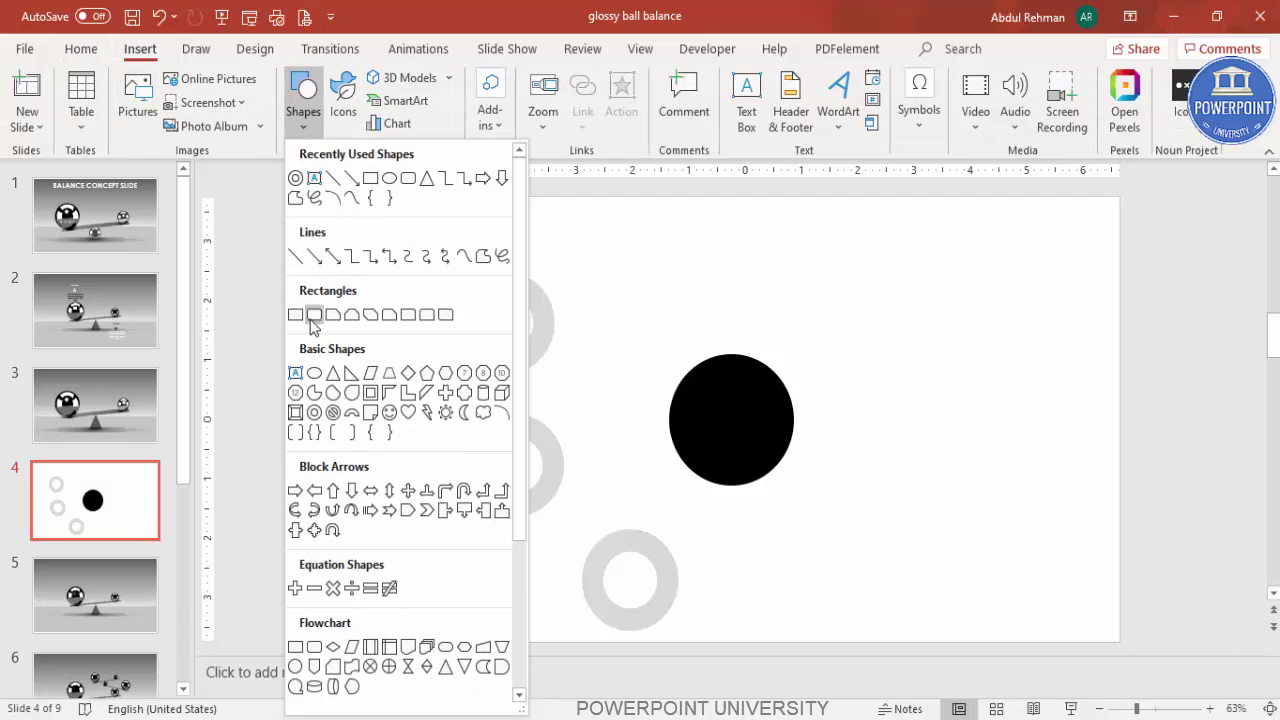
click(295, 315)
mouse_move(475, 250)
mouse_down()
mouse_move(563, 346)
mouse_move(583, 402)
mouse_up()
drag(525, 213, 486, 223)
drag(538, 290, 552, 248)
drag(503, 203, 431, 212)
drag(514, 265, 509, 254)
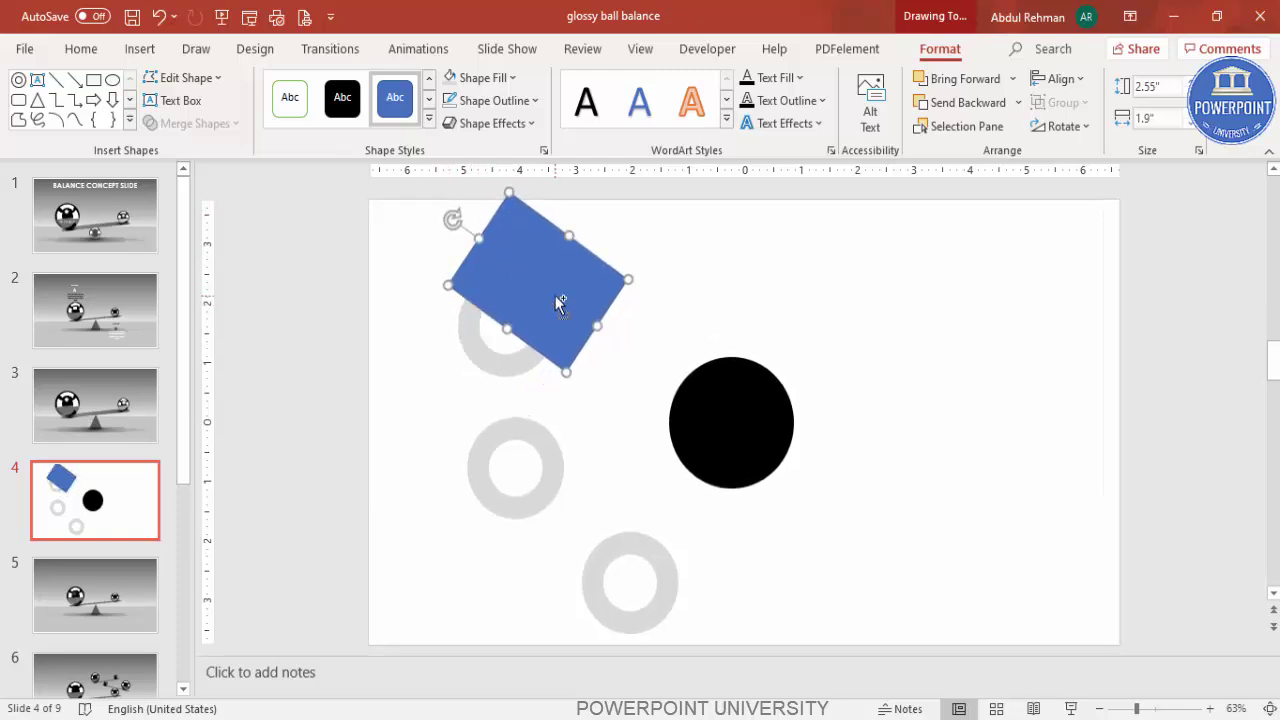
drag(551, 277, 512, 373)
drag(424, 320, 378, 395)
drag(491, 380, 496, 392)
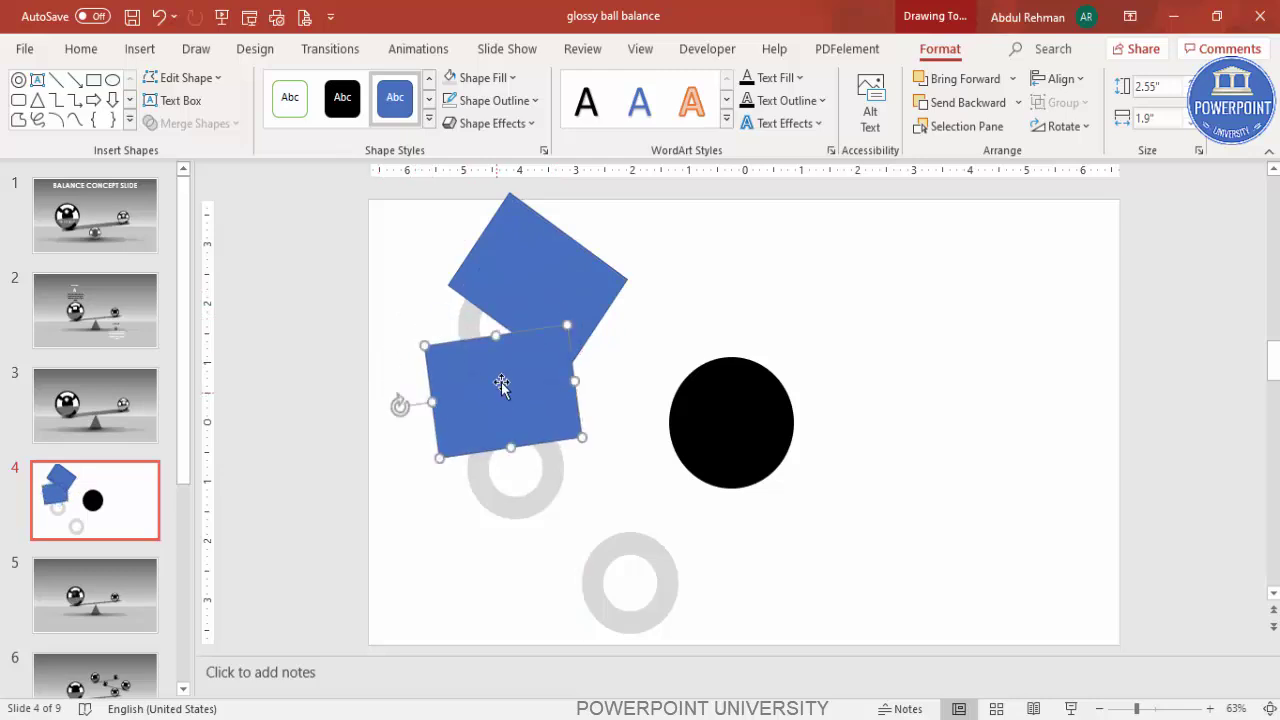
Subtract both rectangles from the ring with Merge Shapes, leaving a curved sliver
click(468, 332)
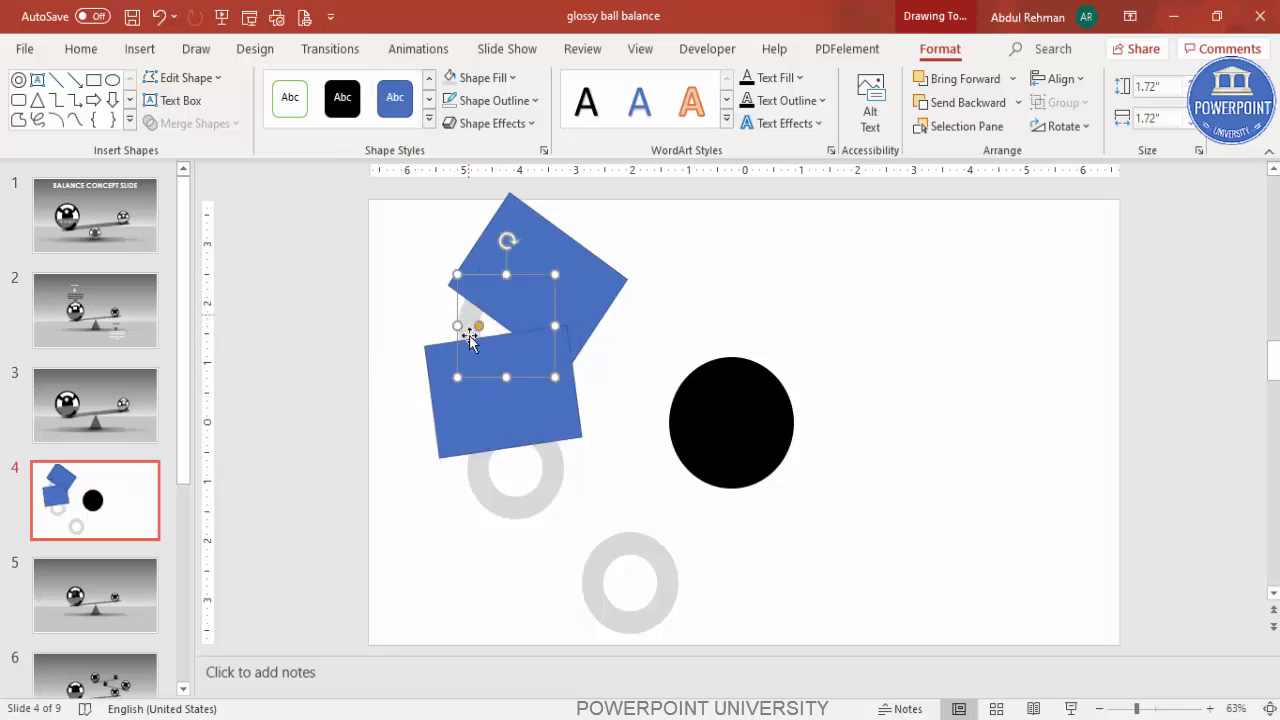
click(678, 297)
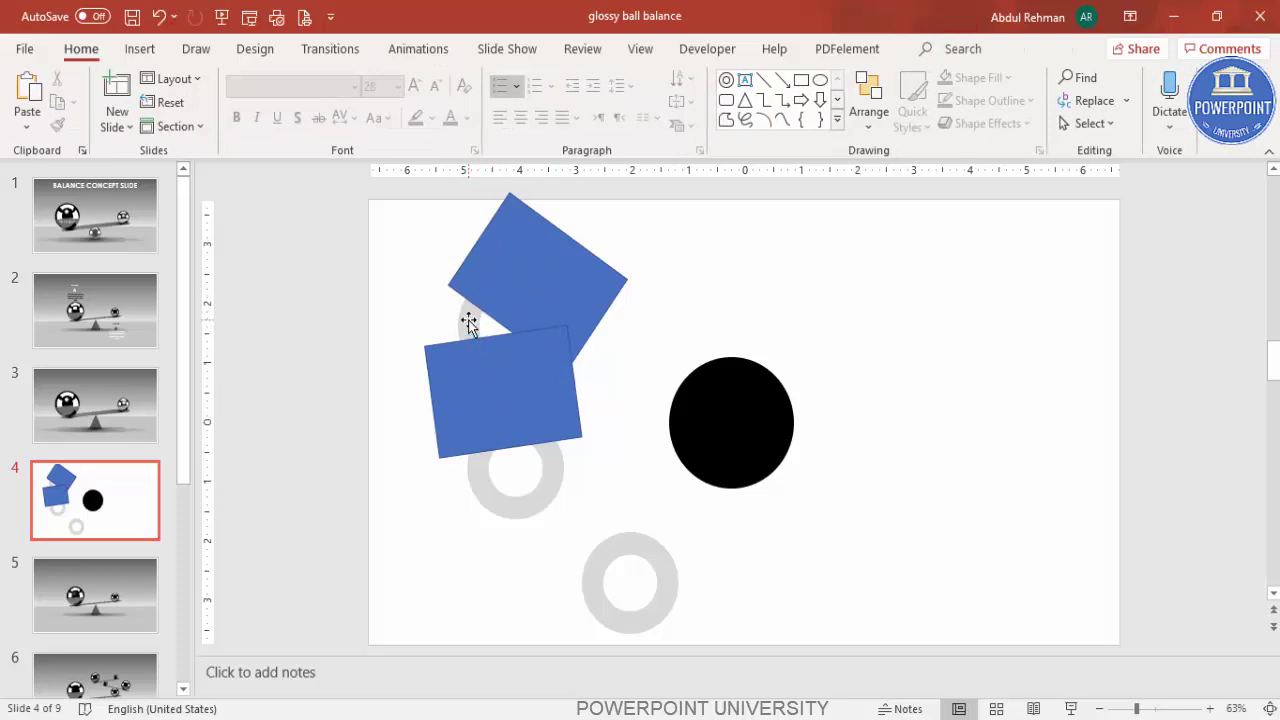
click(468, 325)
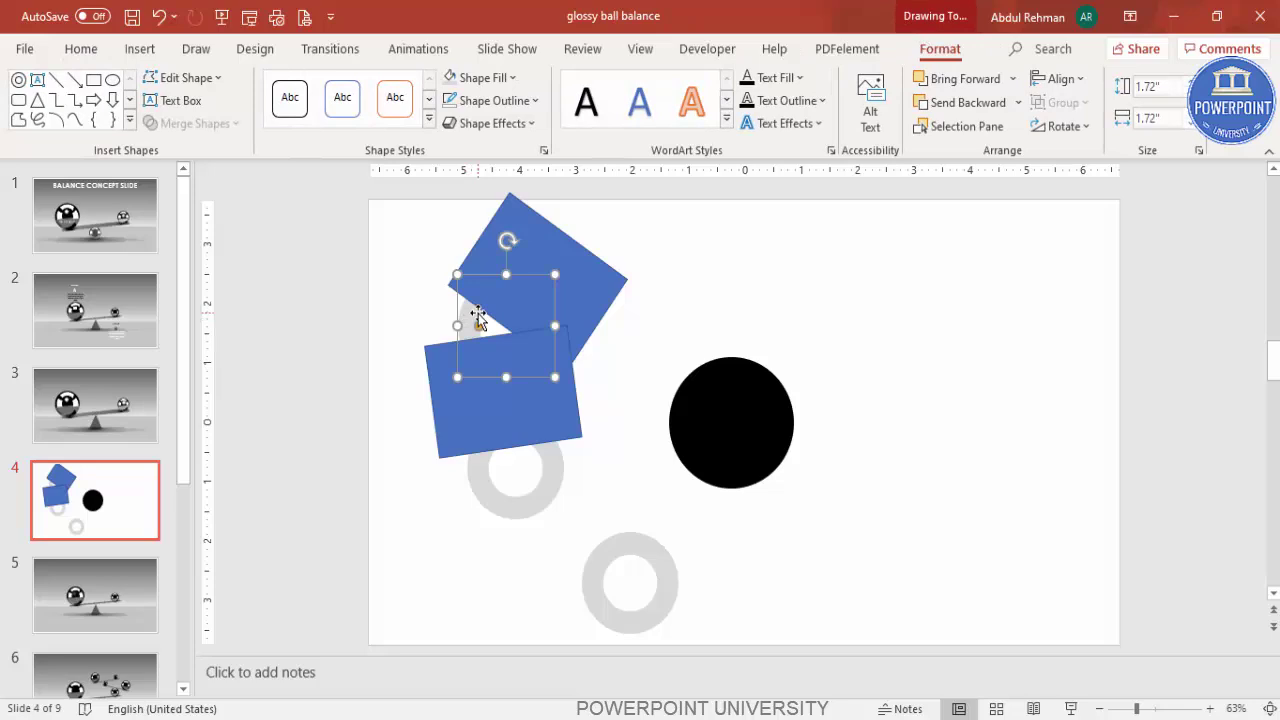
shift+click(552, 238)
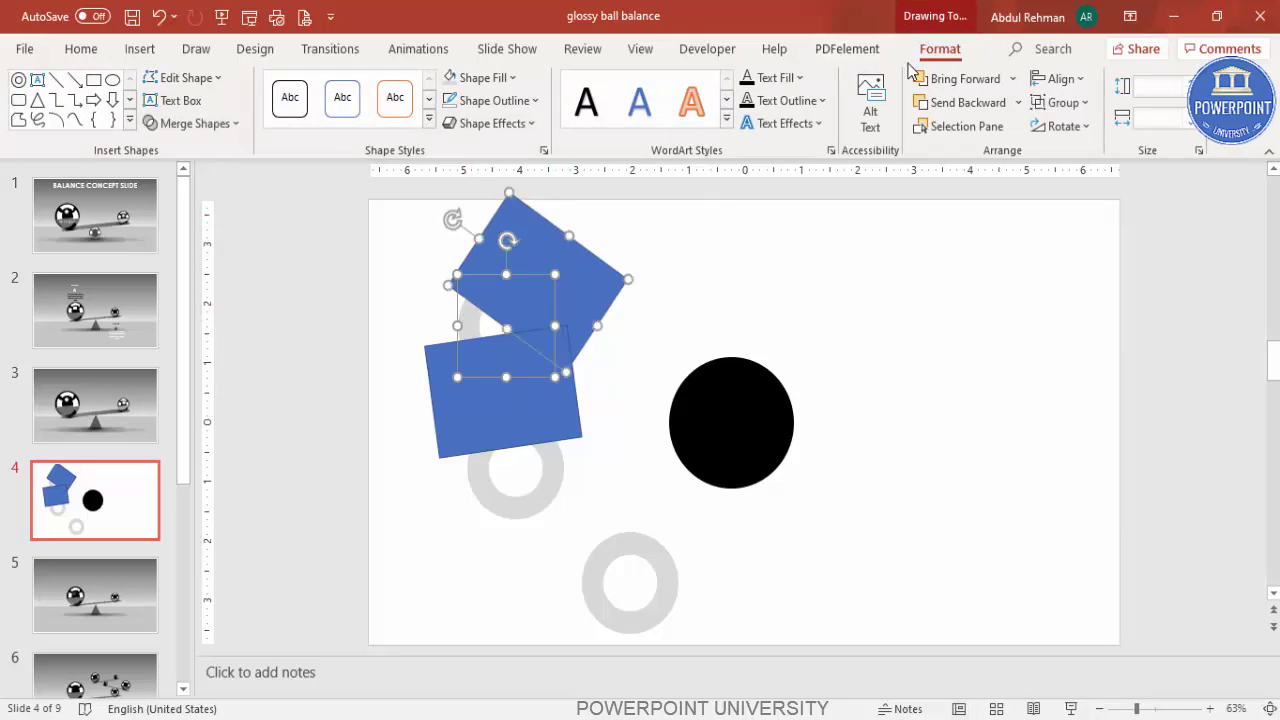
click(223, 123)
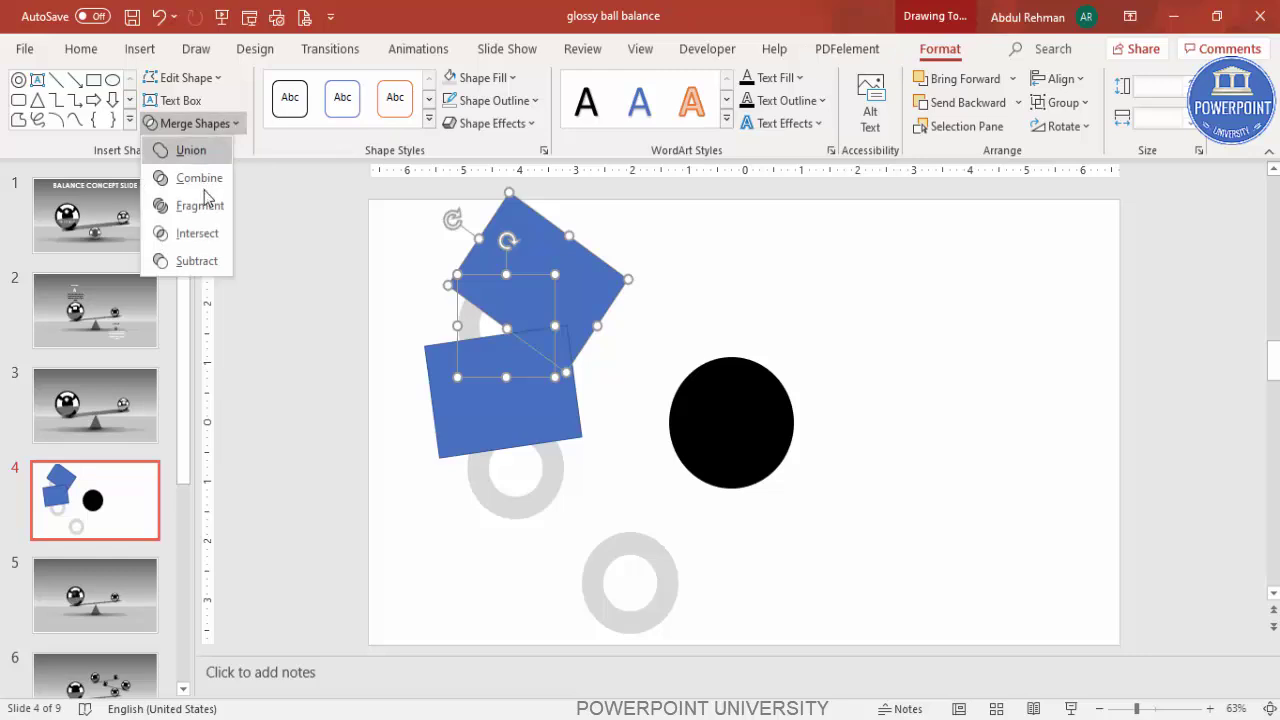
click(199, 262)
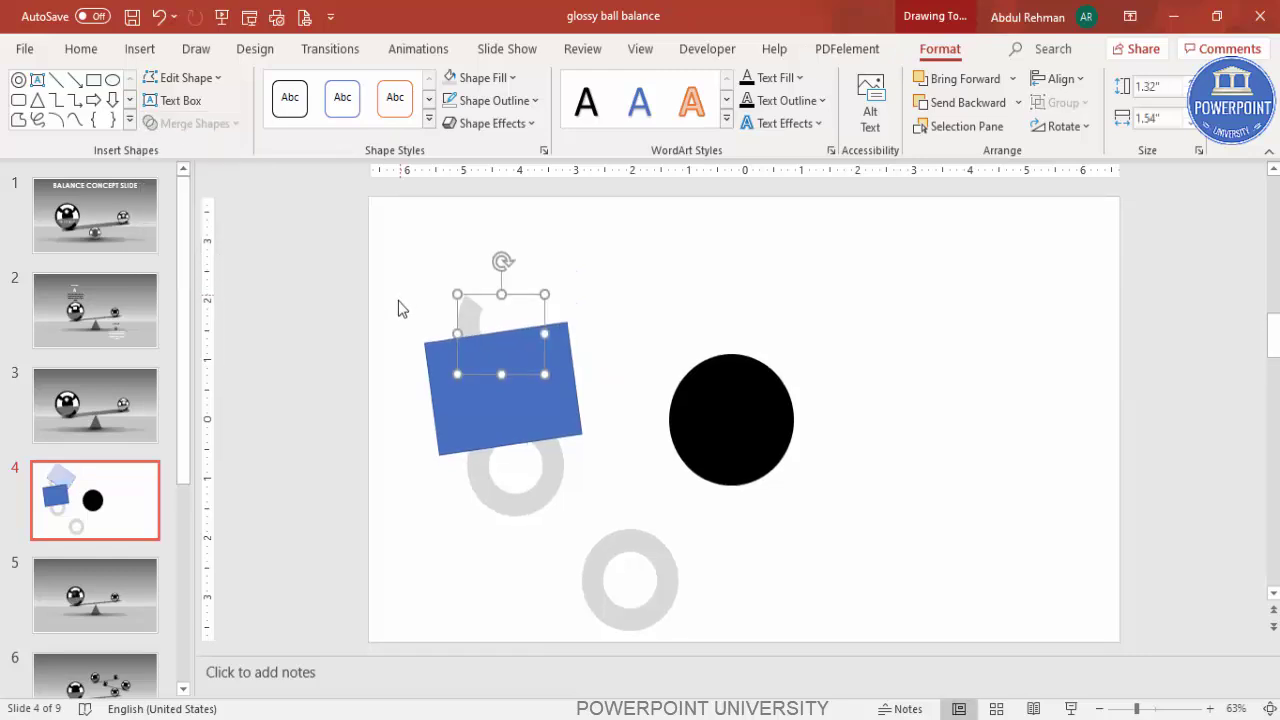
key(ctrl+z)
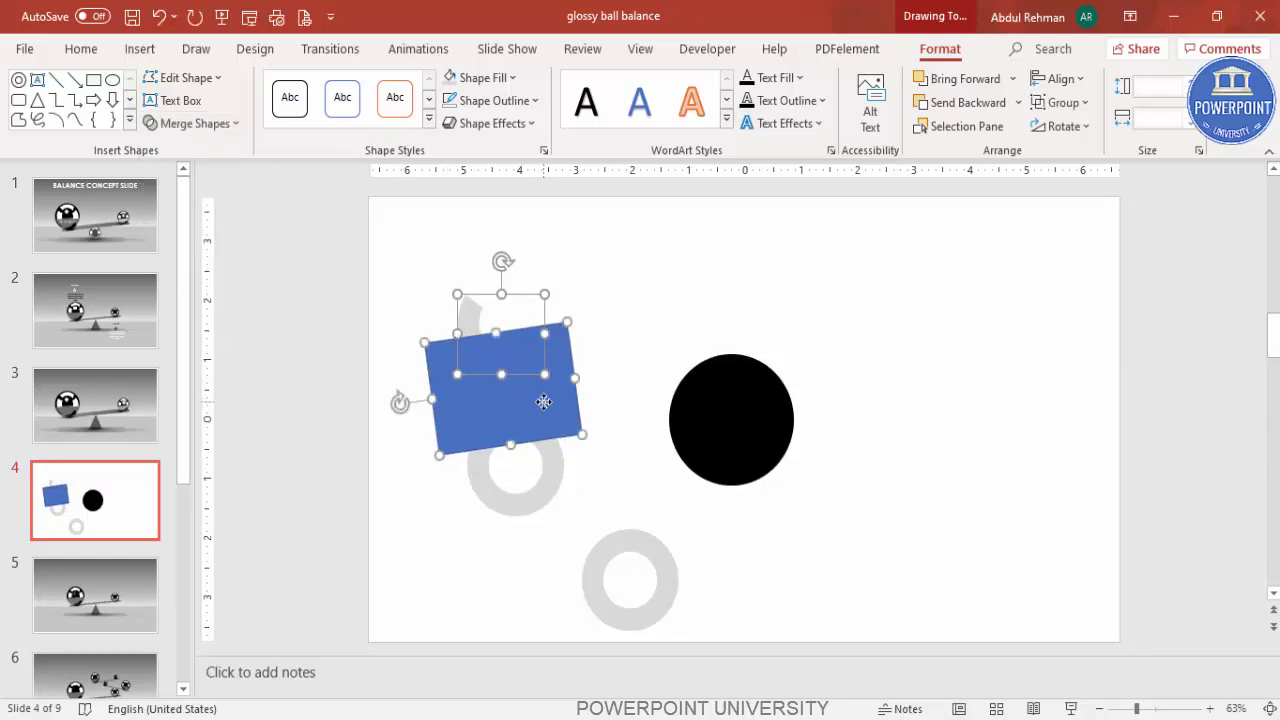
click(210, 124)
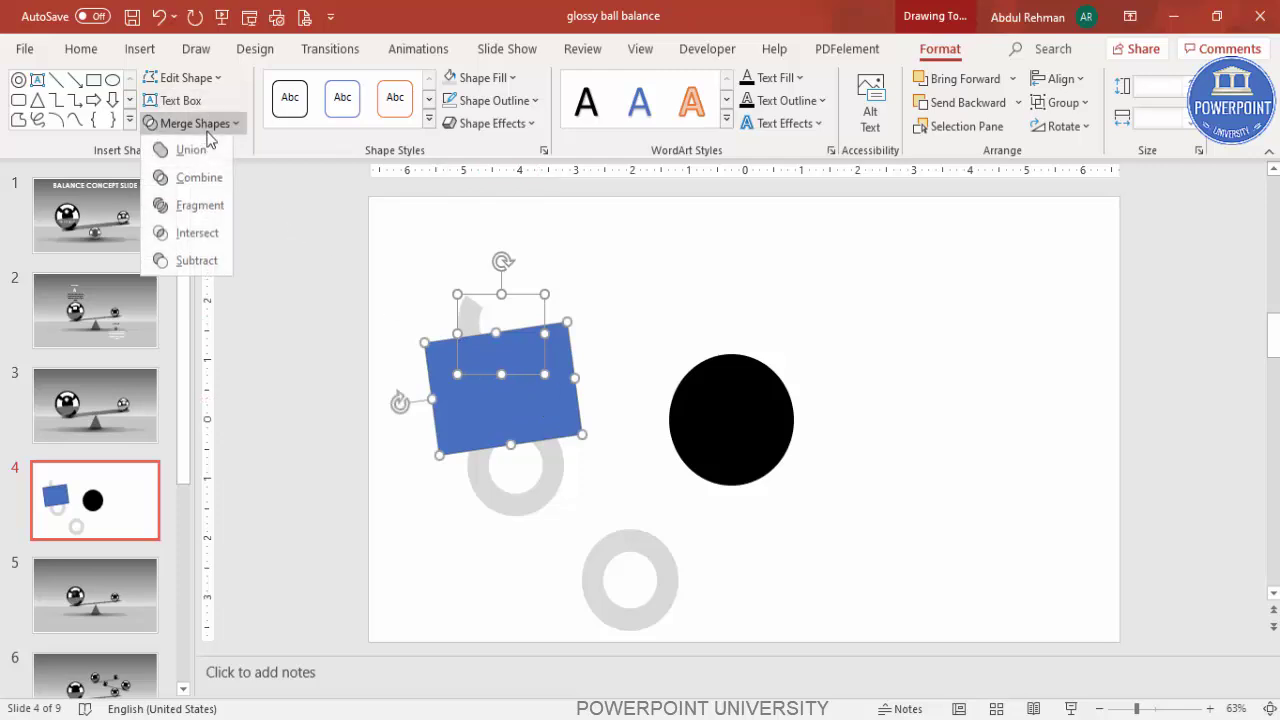
click(205, 262)
Move the sliver onto the black ball's left edge and fill it white
drag(472, 320, 691, 414)
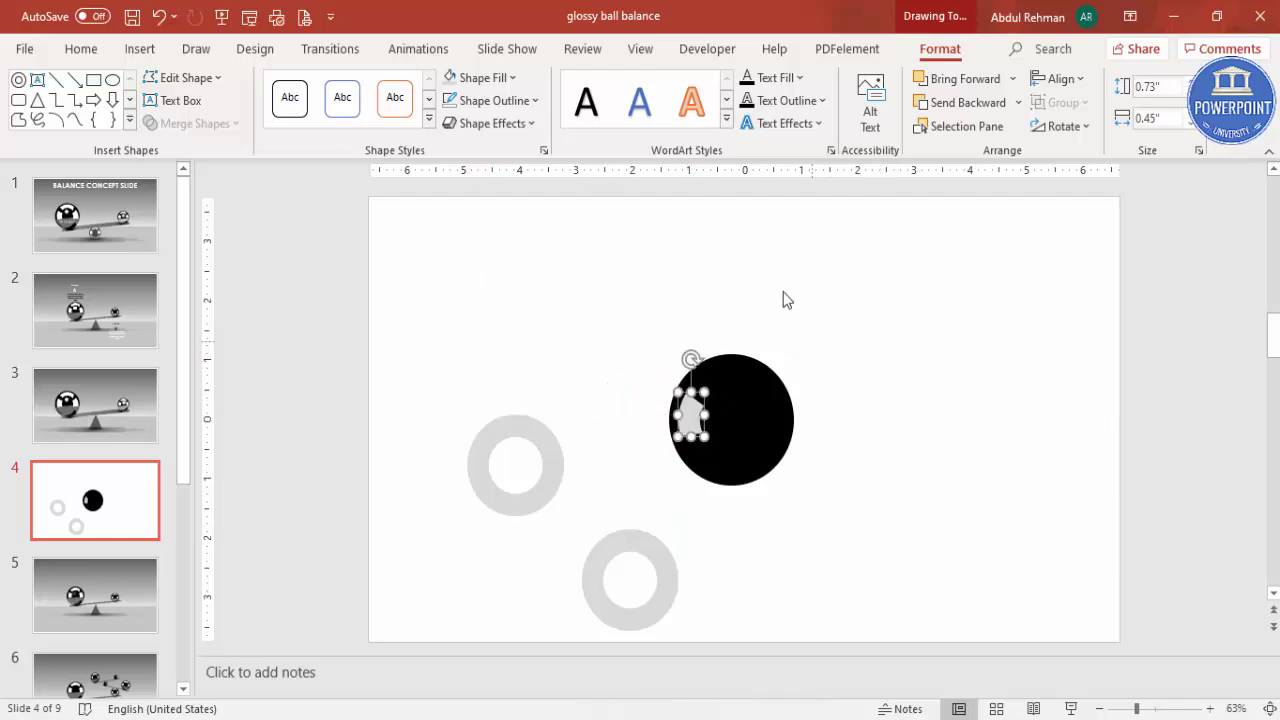
click(482, 77)
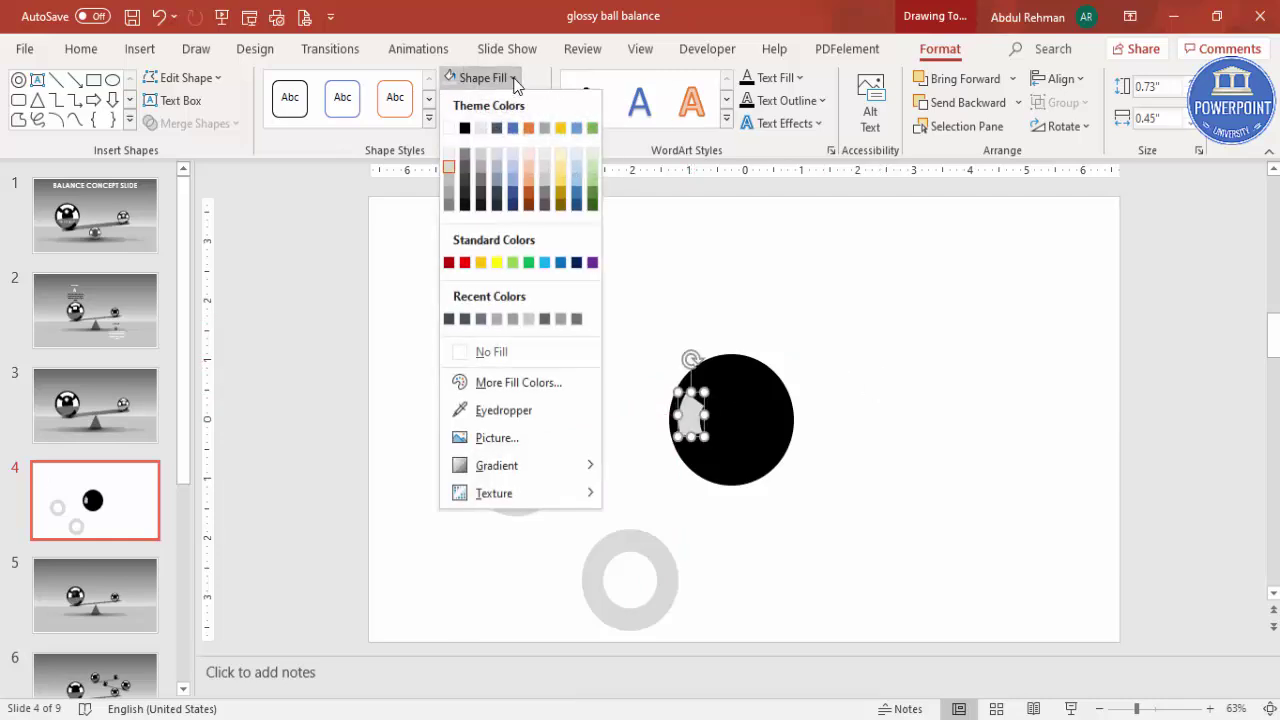
click(449, 128)
Move the left grey ring up and left and adjust its band thickness
click(534, 429)
drag(534, 429, 503, 334)
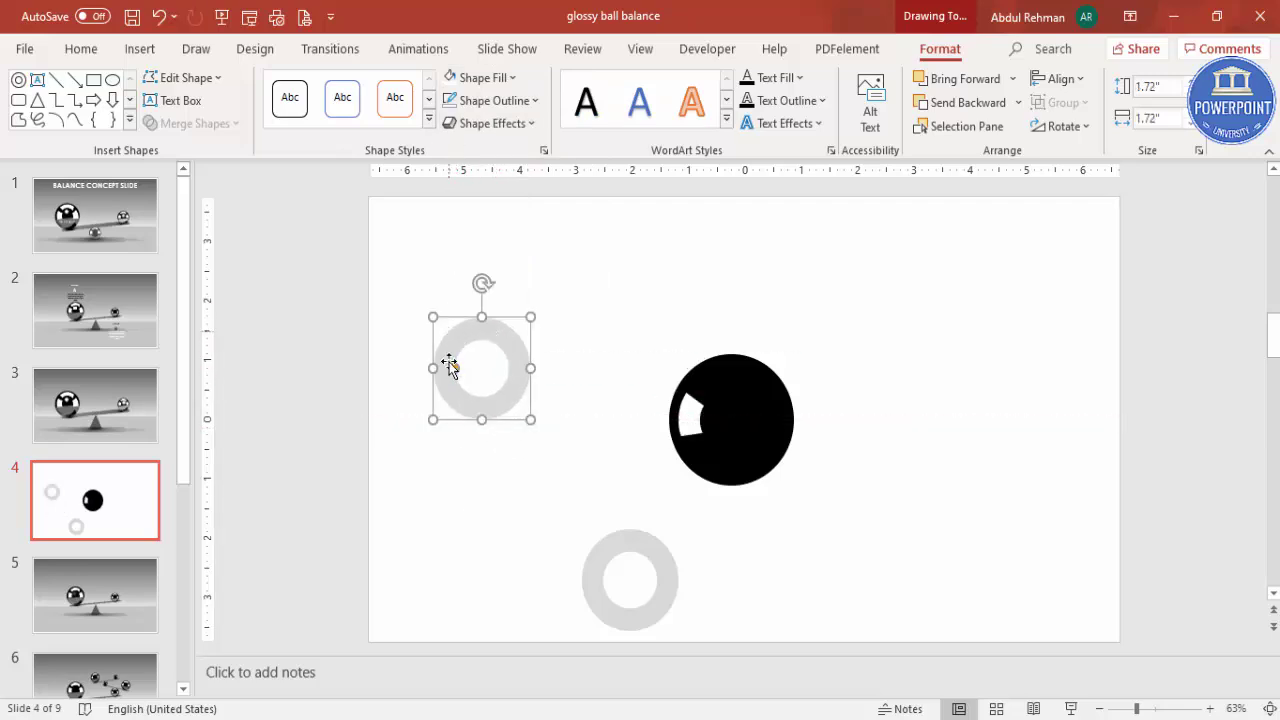
click(558, 338)
click(139, 56)
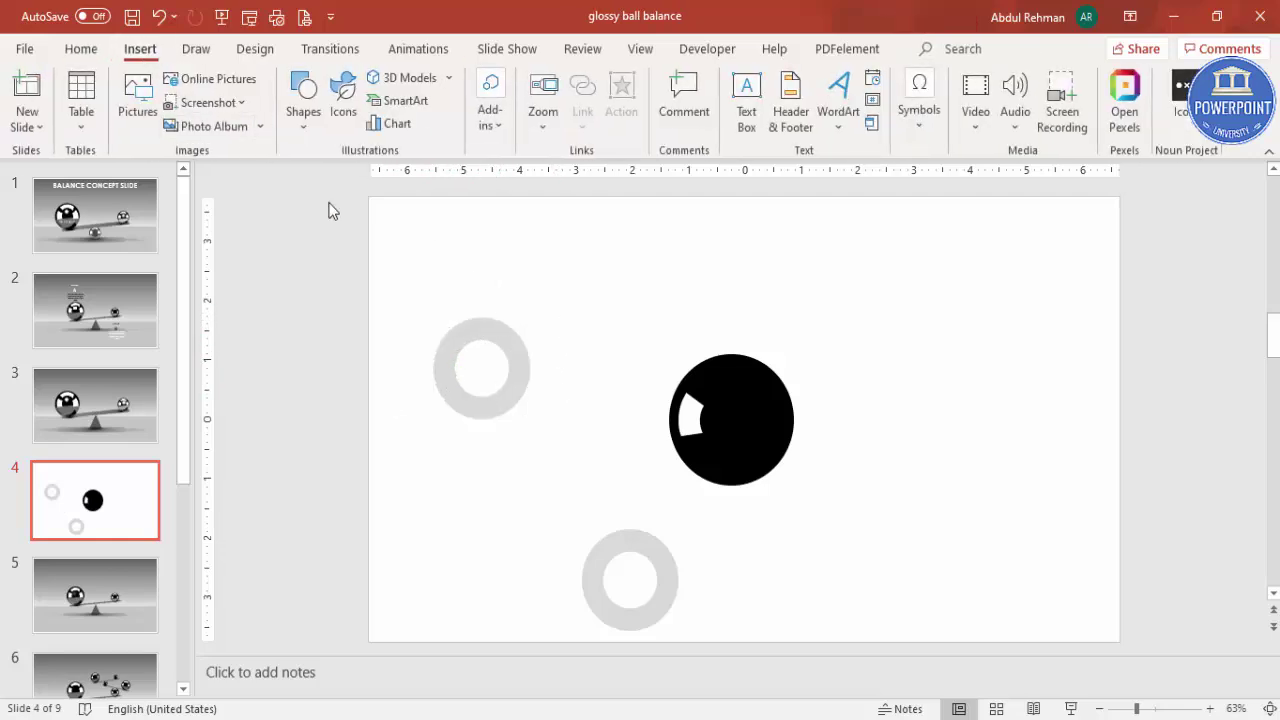
click(477, 340)
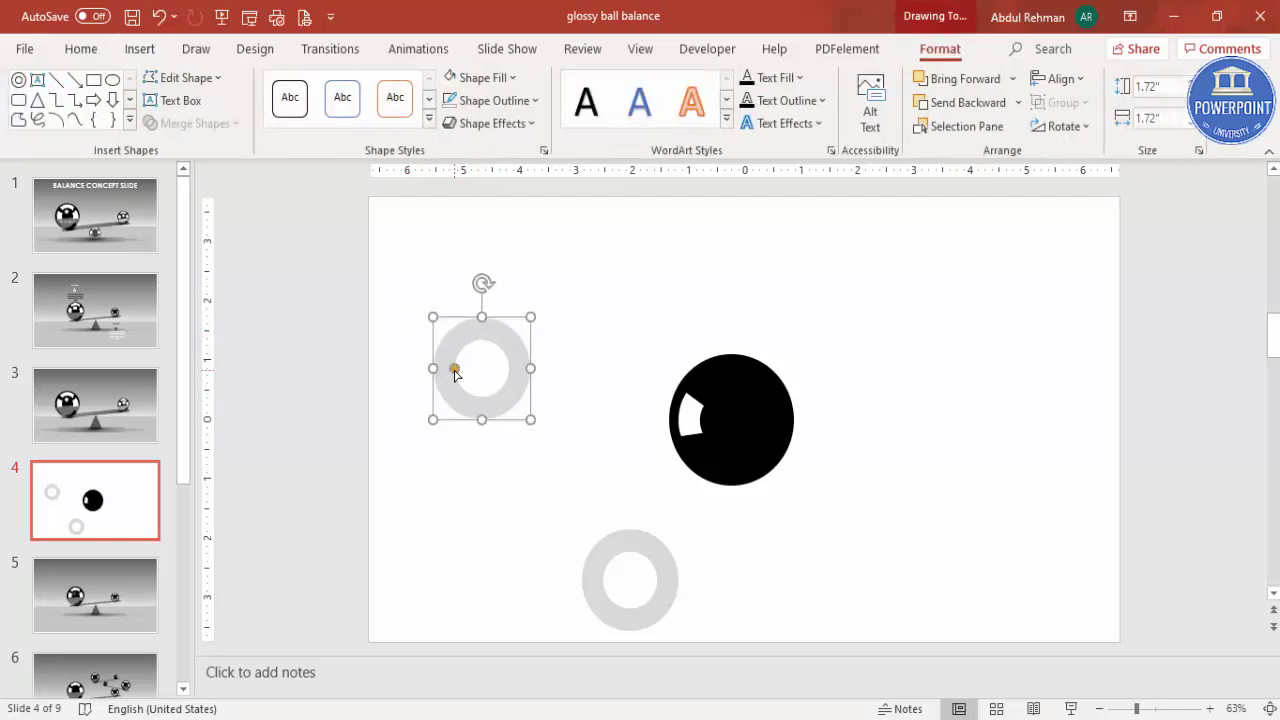
drag(455, 370, 451, 372)
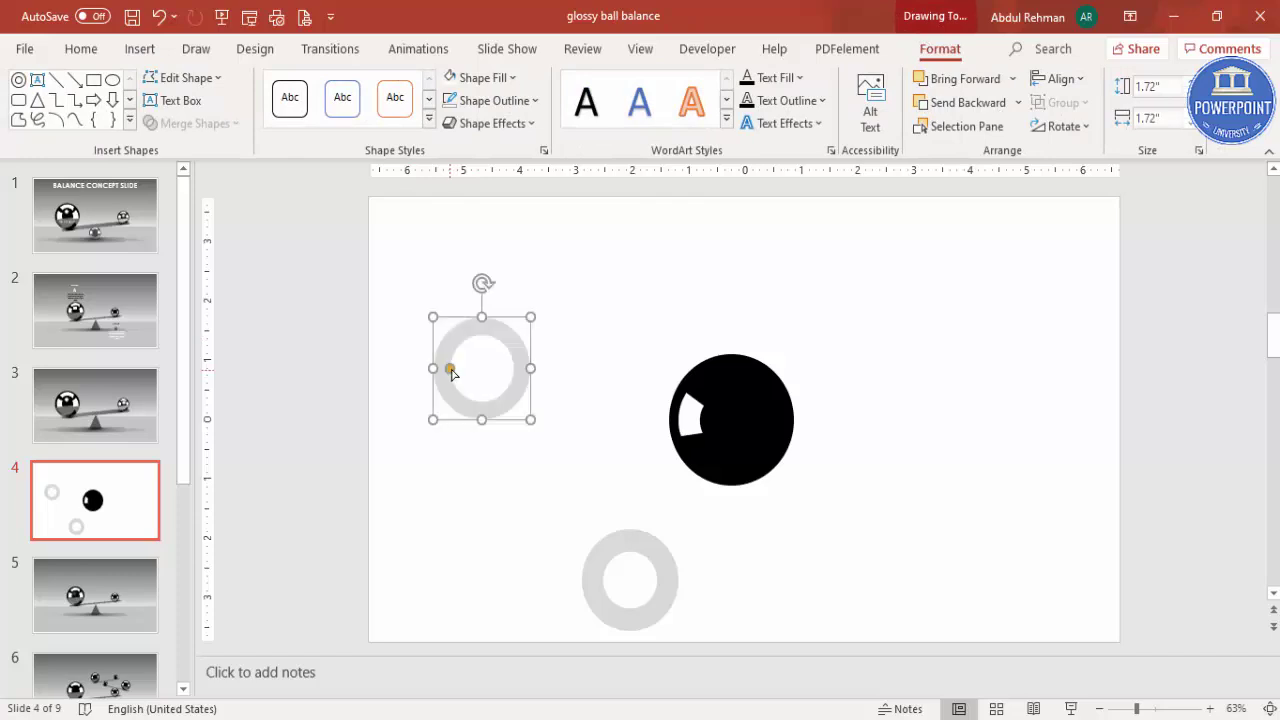
click(509, 296)
Draw a tilted rectangle over the ring's edge and copy it beside itself
click(140, 49)
click(307, 134)
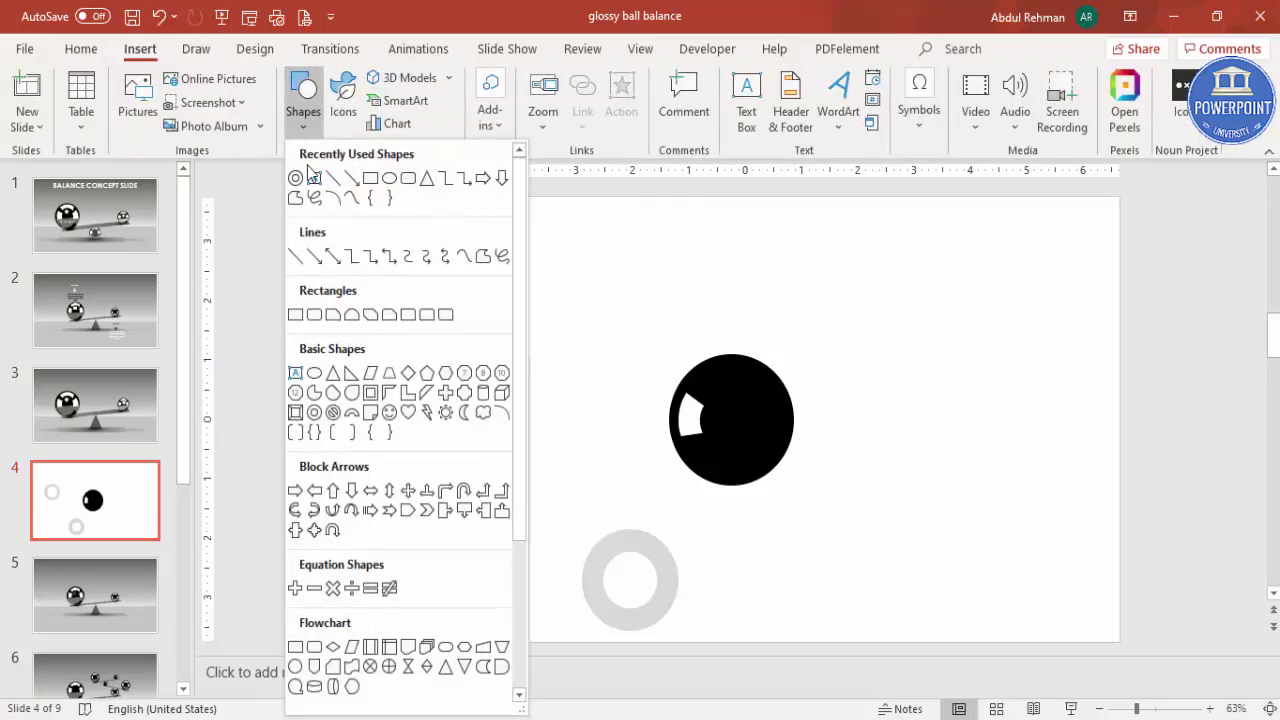
click(295, 314)
mouse_move(418, 317)
mouse_down()
mouse_move(500, 437)
mouse_move(495, 474)
mouse_up()
drag(457, 281, 413, 293)
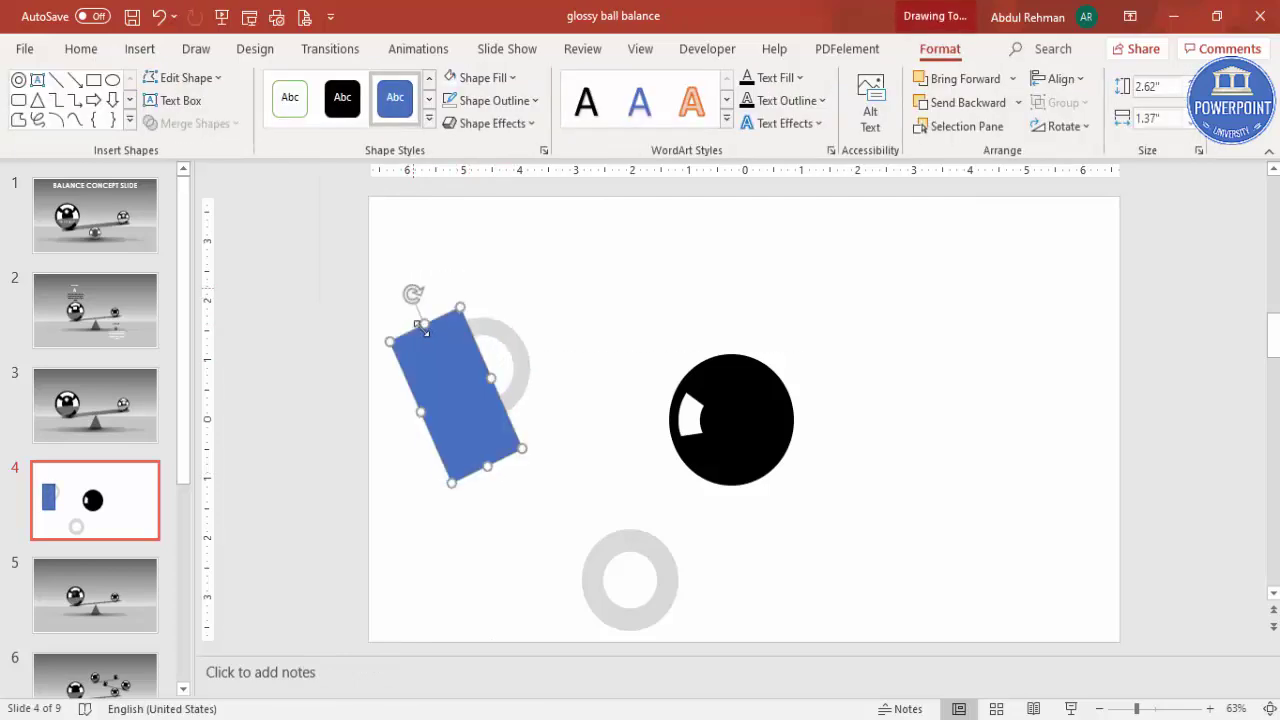
drag(428, 351, 547, 372)
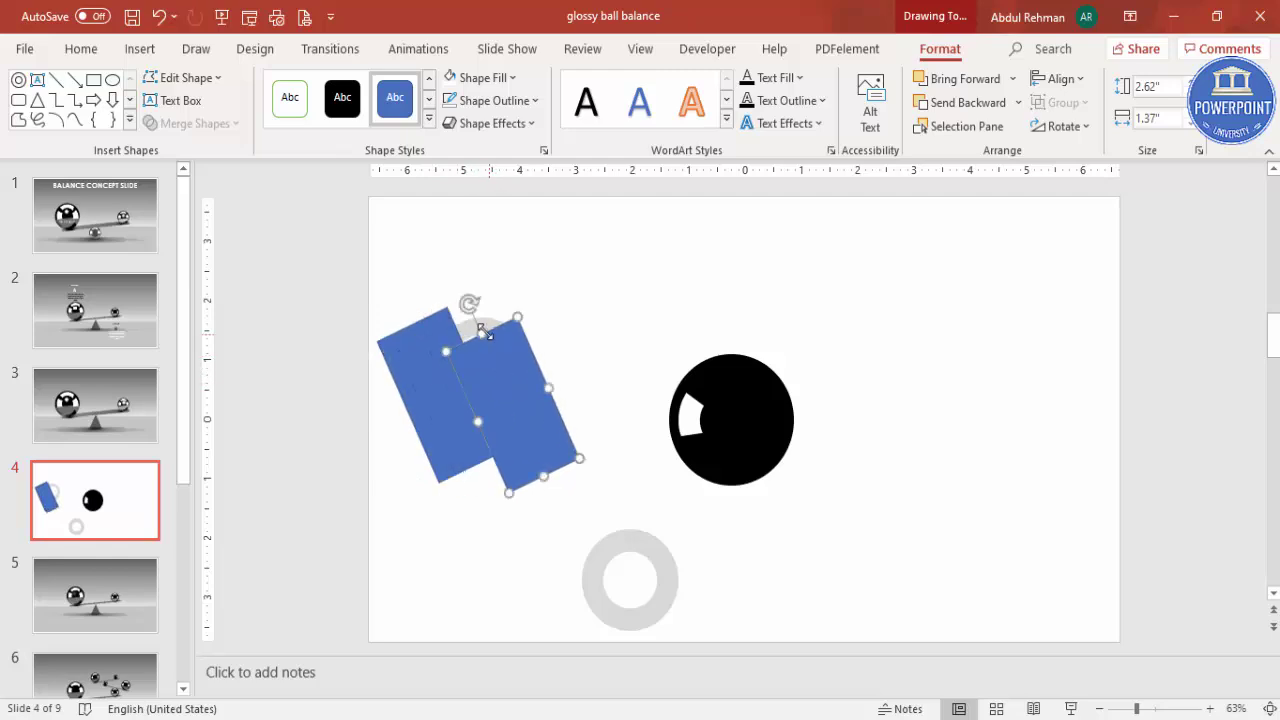
drag(468, 297, 582, 312)
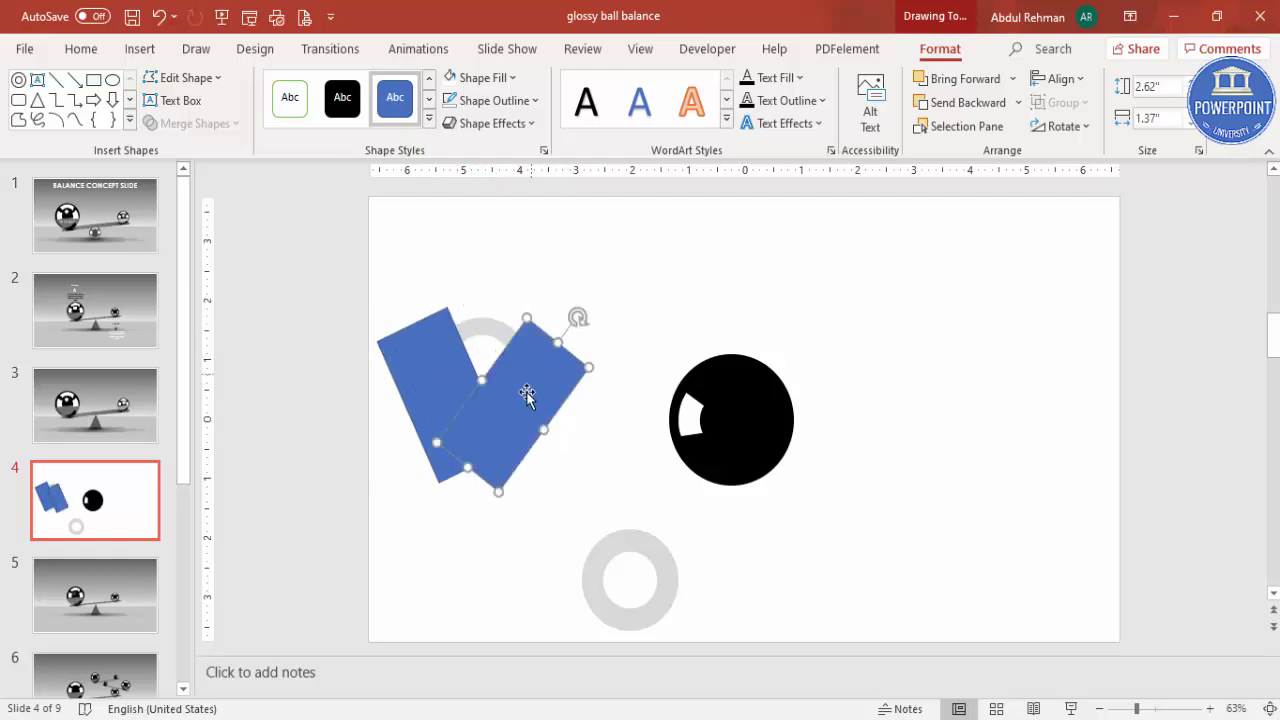
Subtract both rectangles from the ring with Merge Shapes to leave an arc
click(484, 322)
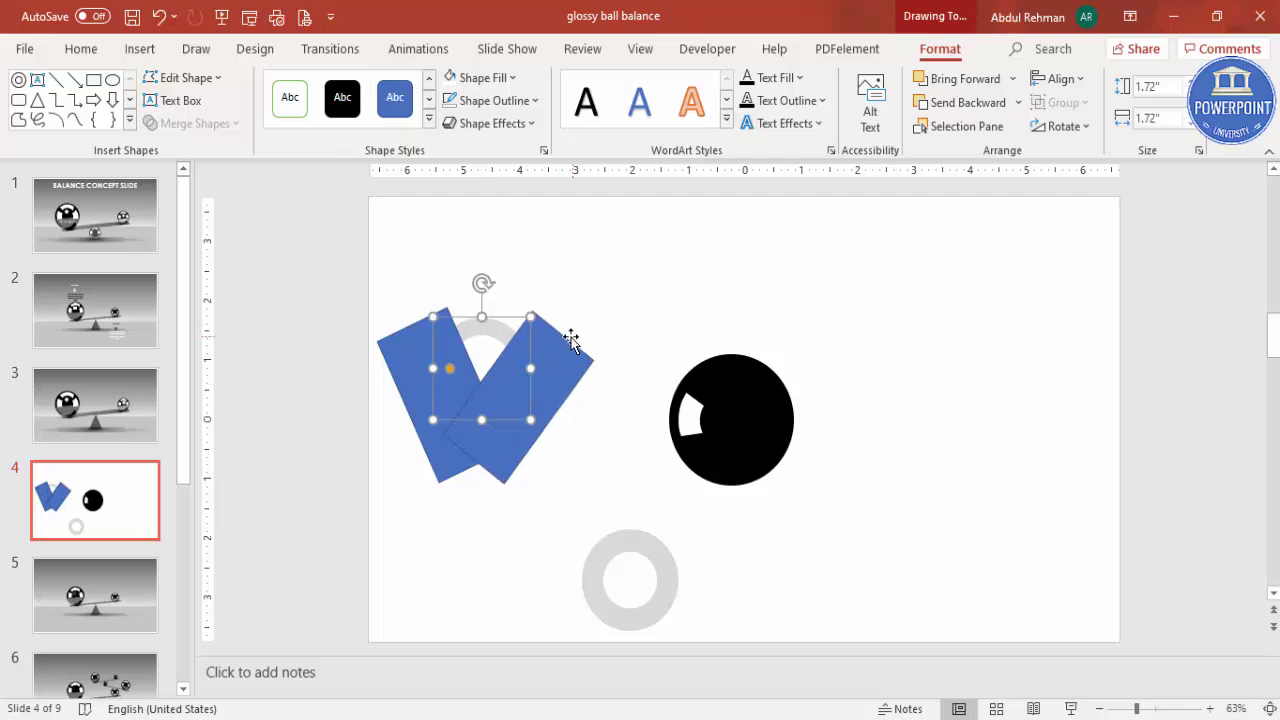
shift+click(430, 340)
click(229, 123)
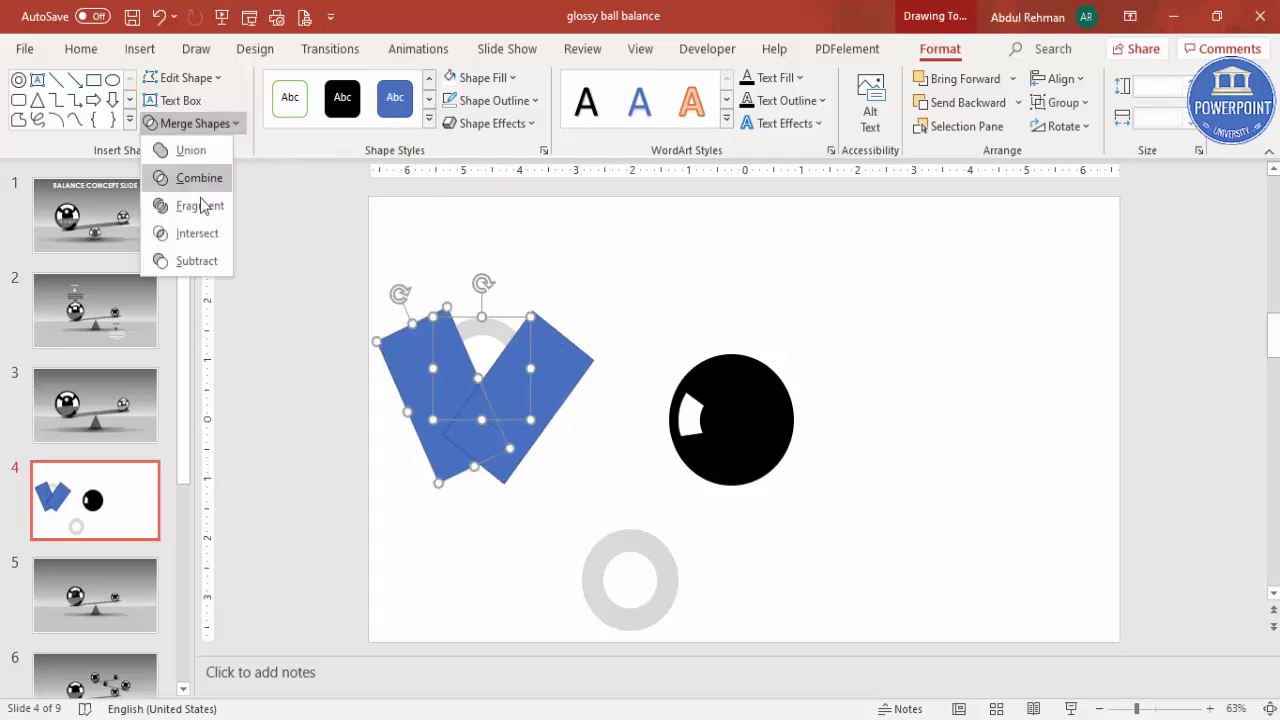
click(200, 260)
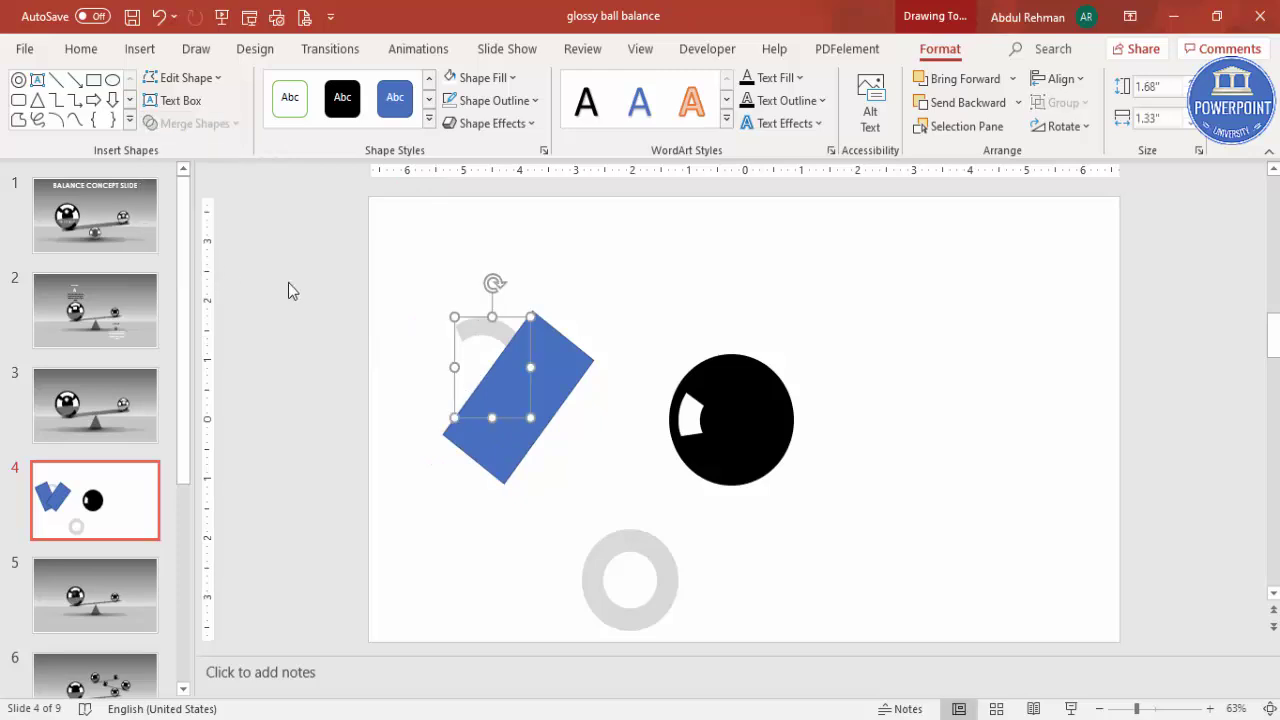
shift+click(566, 384)
click(229, 123)
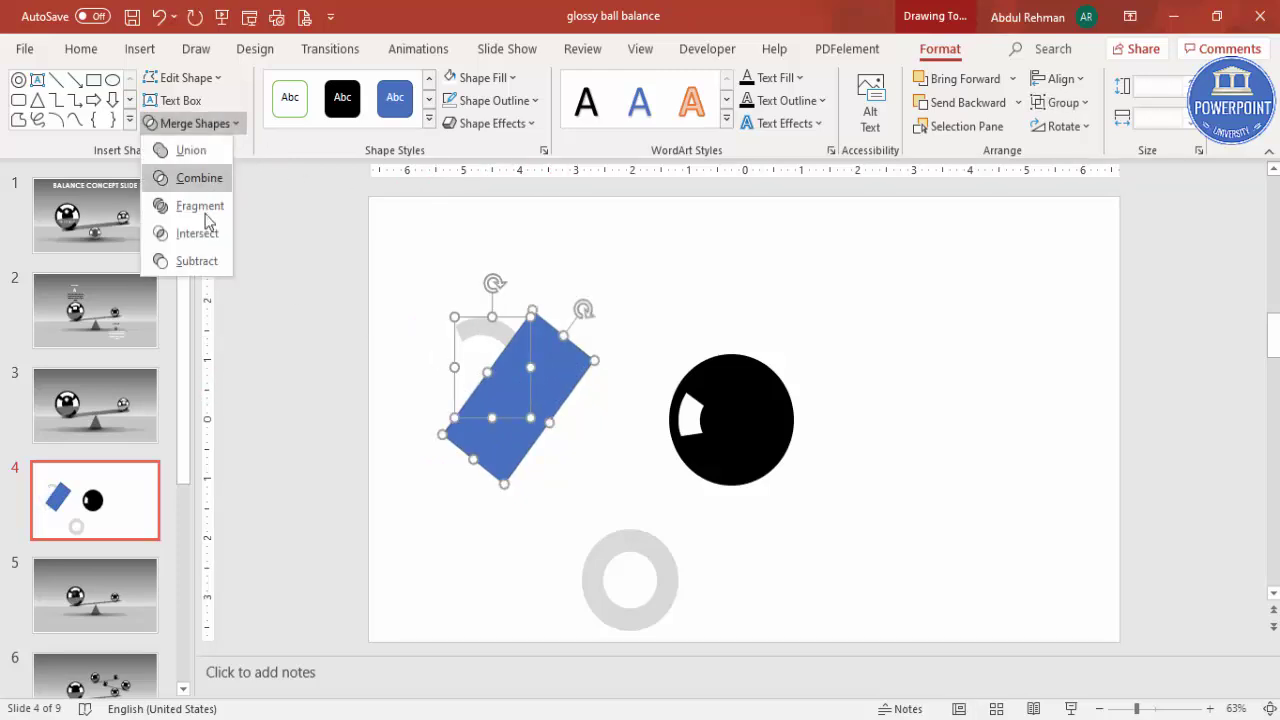
click(200, 260)
Lay the arc across the ball's top, fill it white, and bring the last grey ring closer
drag(486, 330, 735, 376)
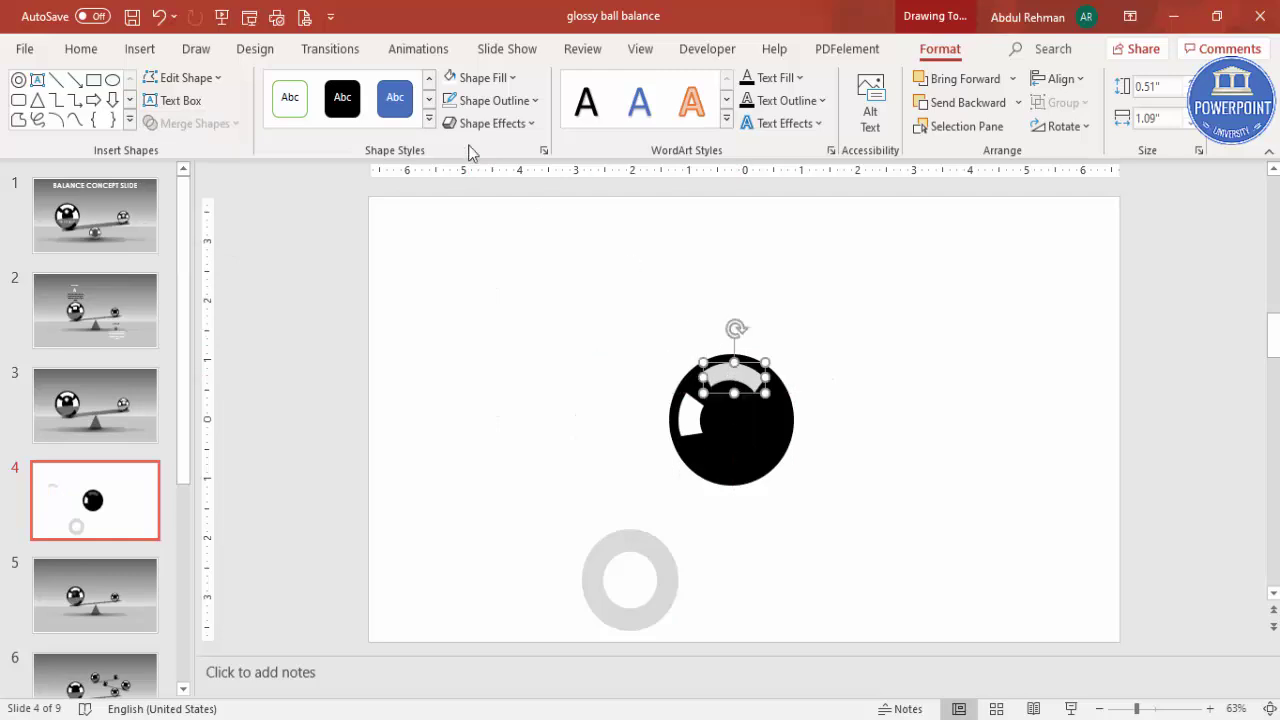
click(452, 82)
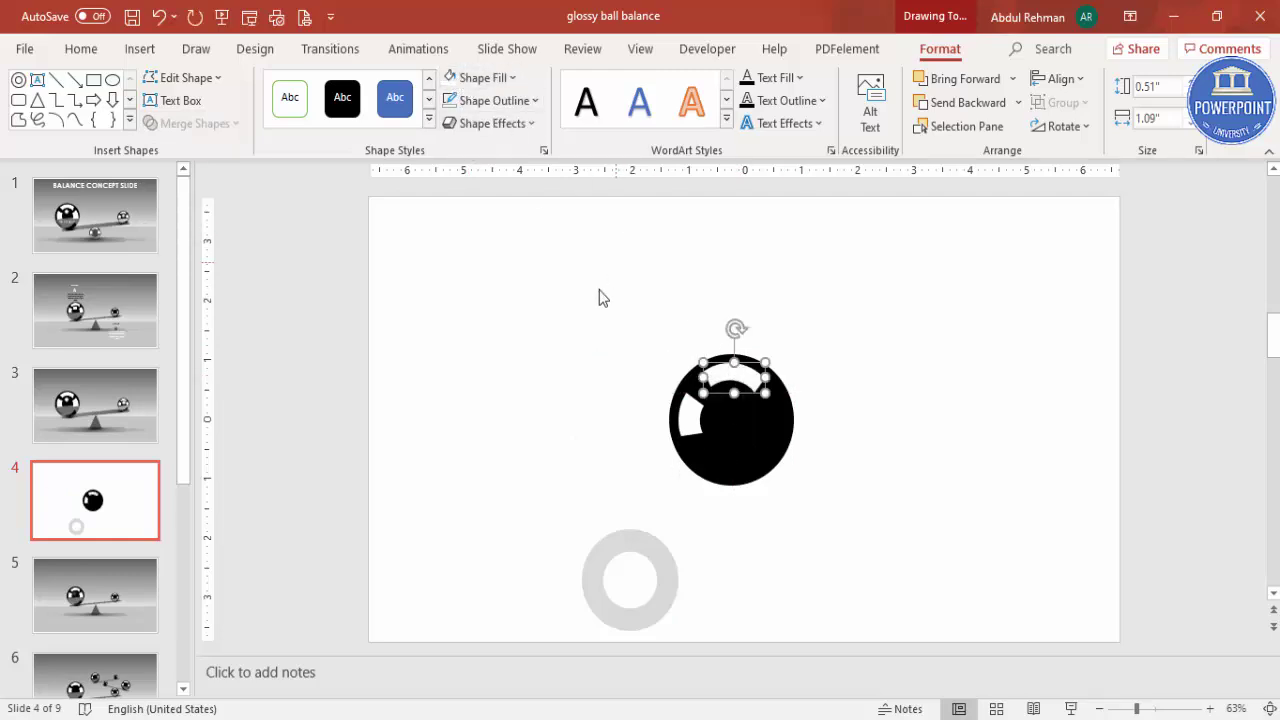
click(589, 322)
drag(650, 555, 547, 480)
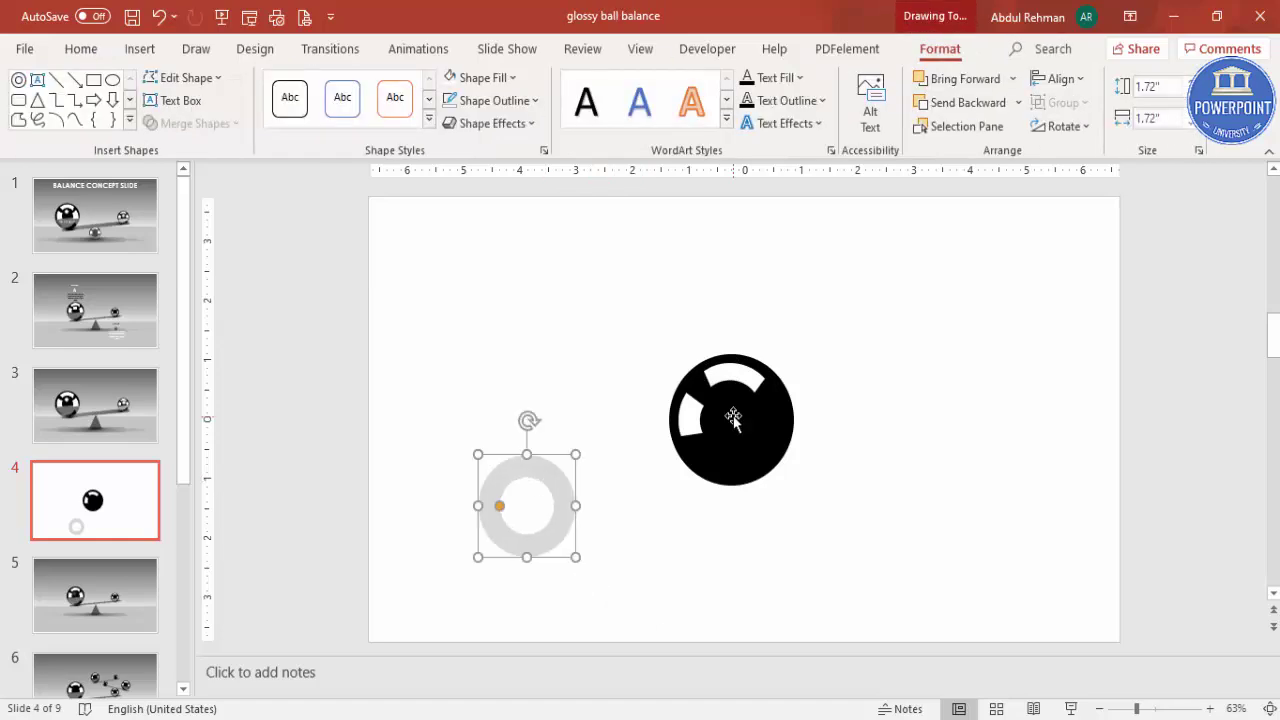
click(690, 420)
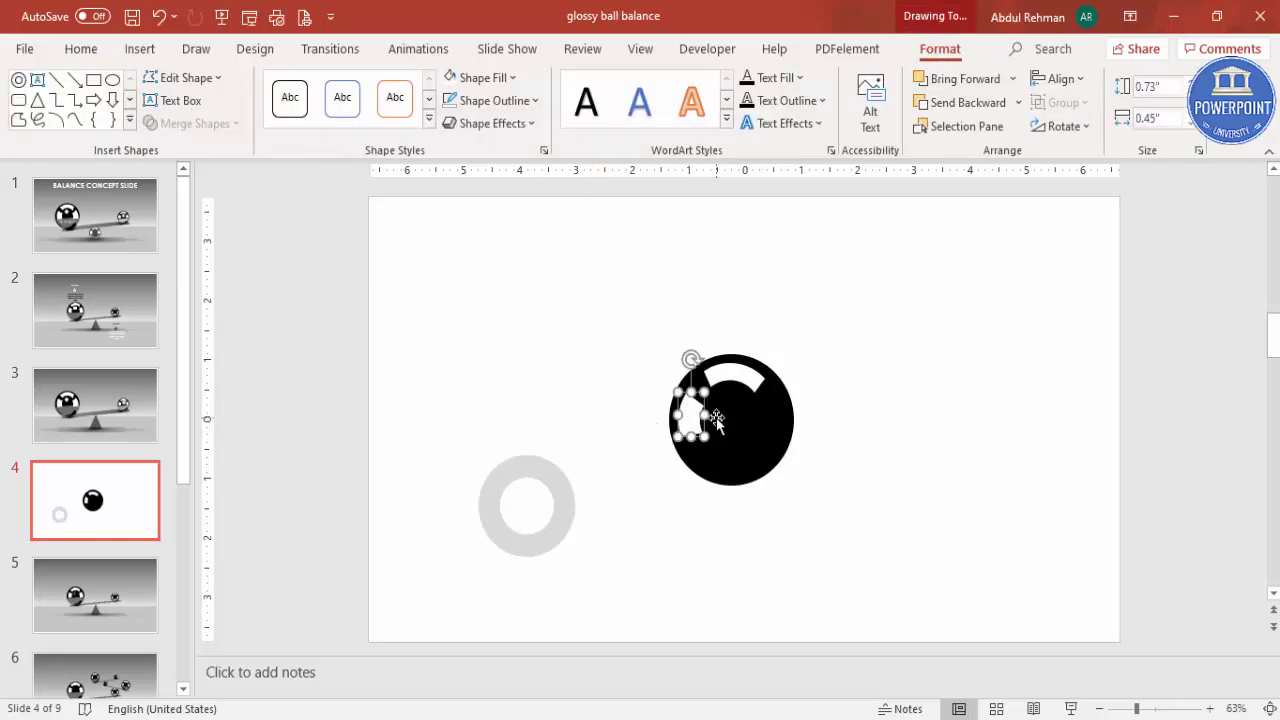
drag(511, 463, 499, 446)
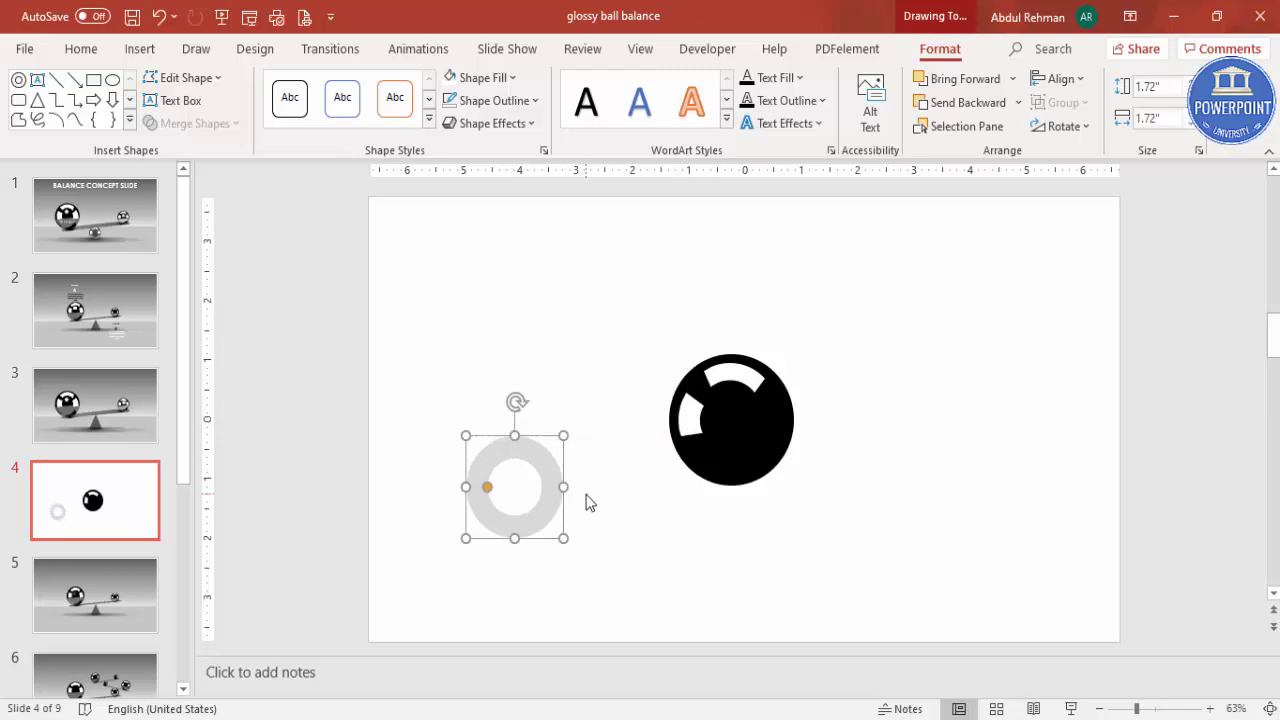
Draw a rectangle tilted about -45°, widen it, and set it over the grey ring
click(584, 498)
click(130, 50)
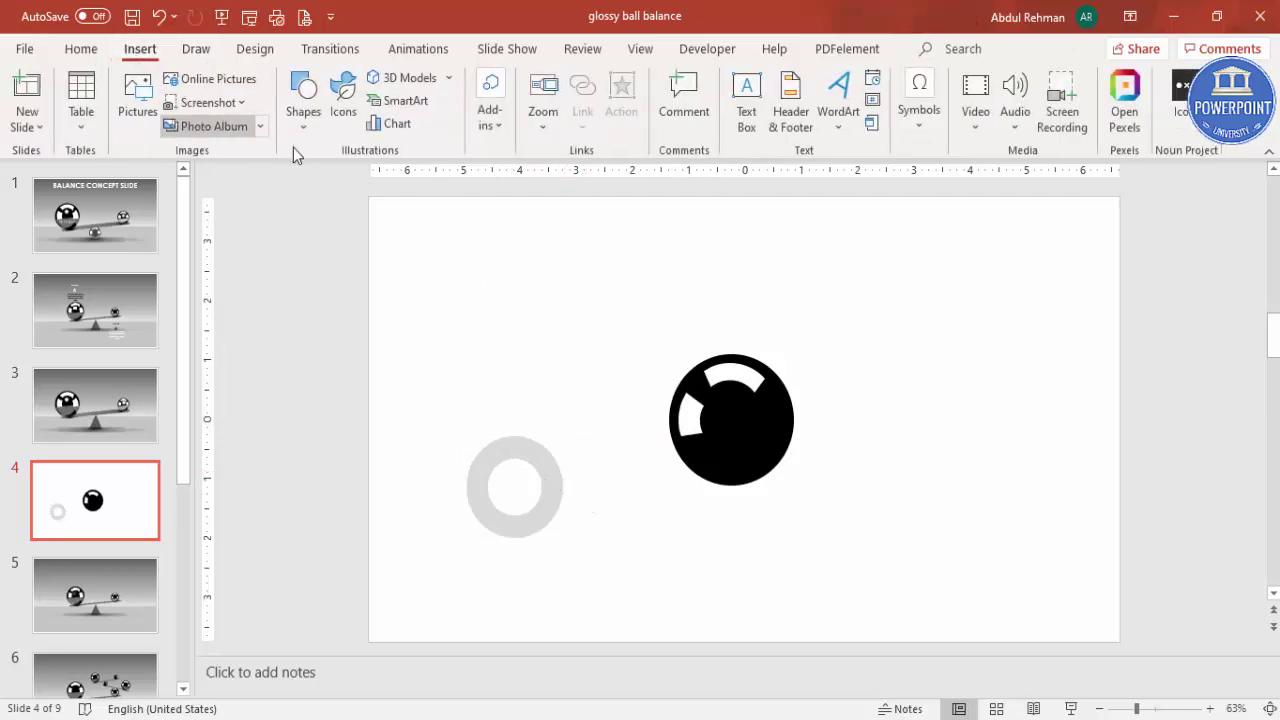
click(302, 126)
click(306, 314)
mouse_move(437, 377)
mouse_down()
mouse_move(531, 466)
mouse_move(505, 561)
mouse_up()
drag(468, 347, 387, 379)
drag(495, 441, 568, 430)
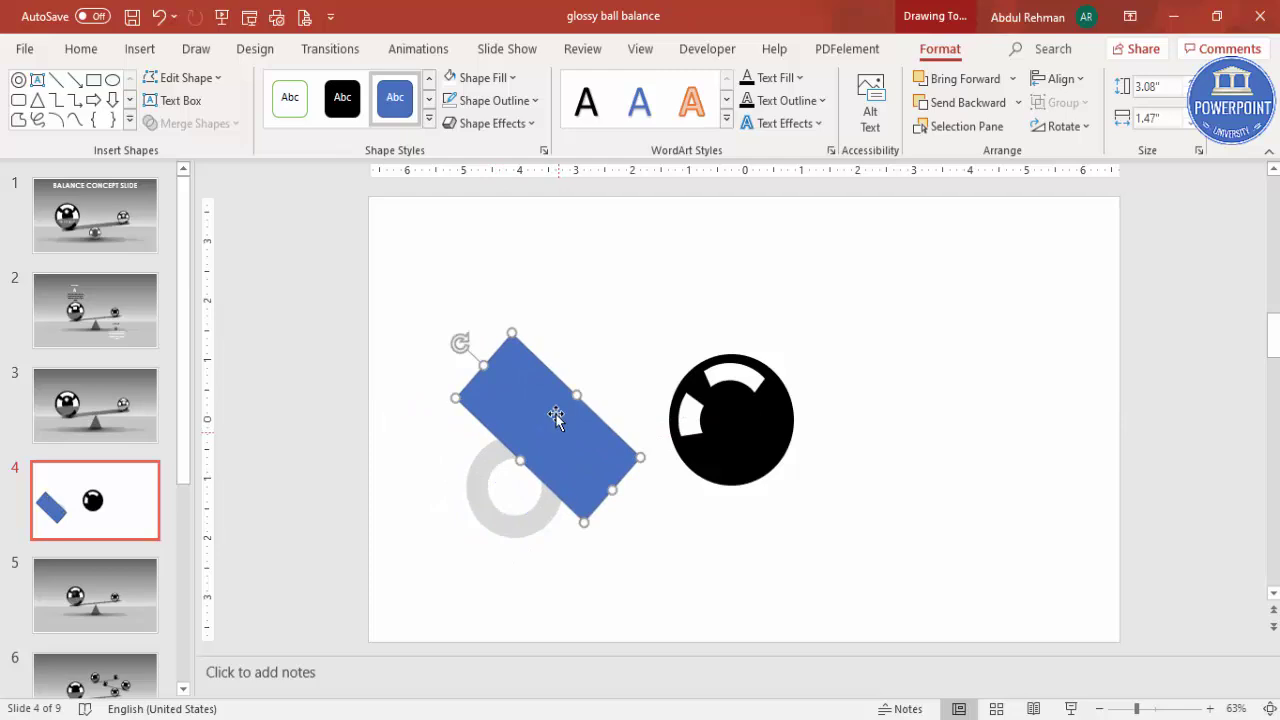
drag(455, 341, 449, 356)
drag(531, 391, 461, 462)
Tilt the copied rectangle the opposite way over the ring and make the upper one's tilt shallower
drag(370, 455, 386, 434)
drag(414, 491, 454, 499)
click(561, 438)
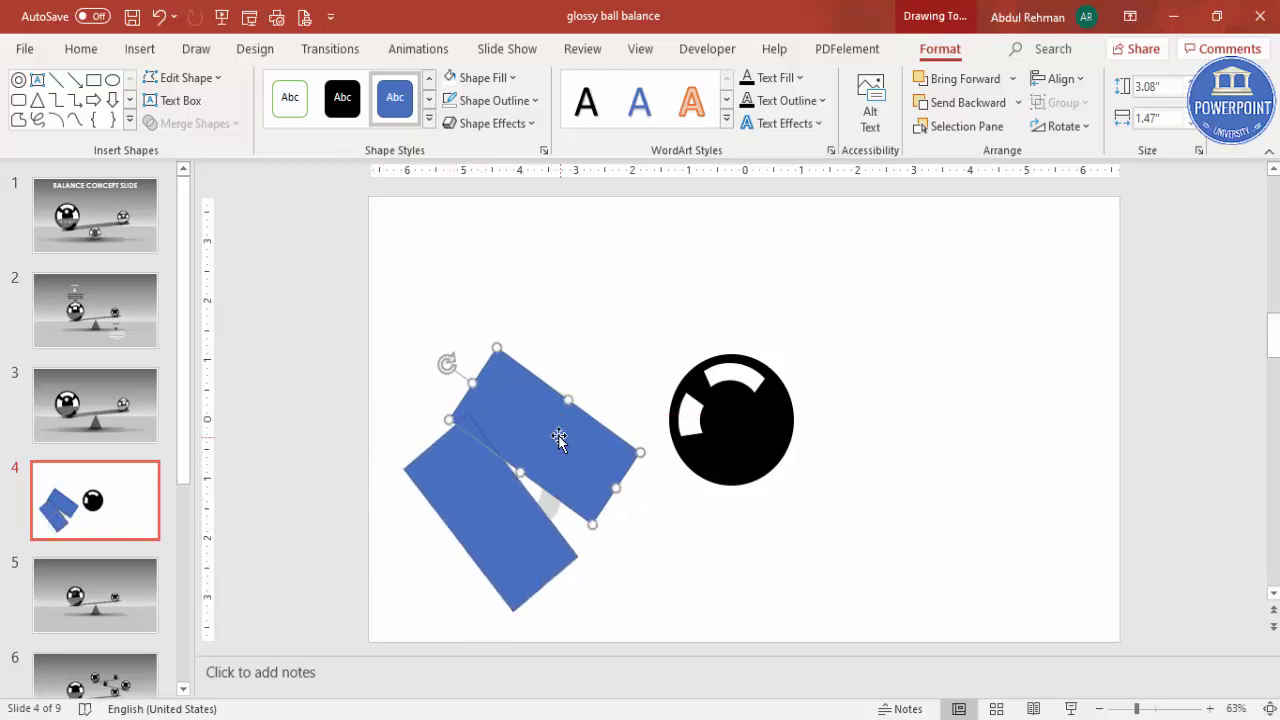
drag(444, 366, 434, 386)
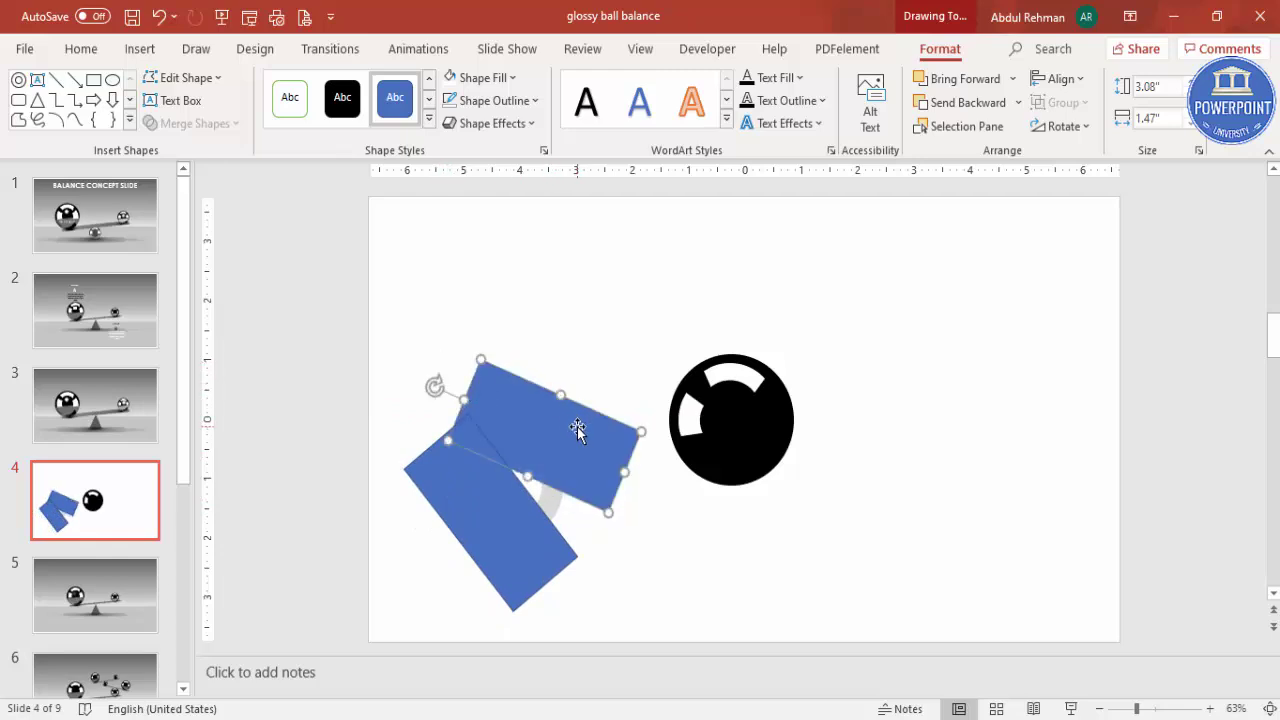
Subtract both rectangles from the ring and move the leftover sliver onto the ball's right edge
click(551, 504)
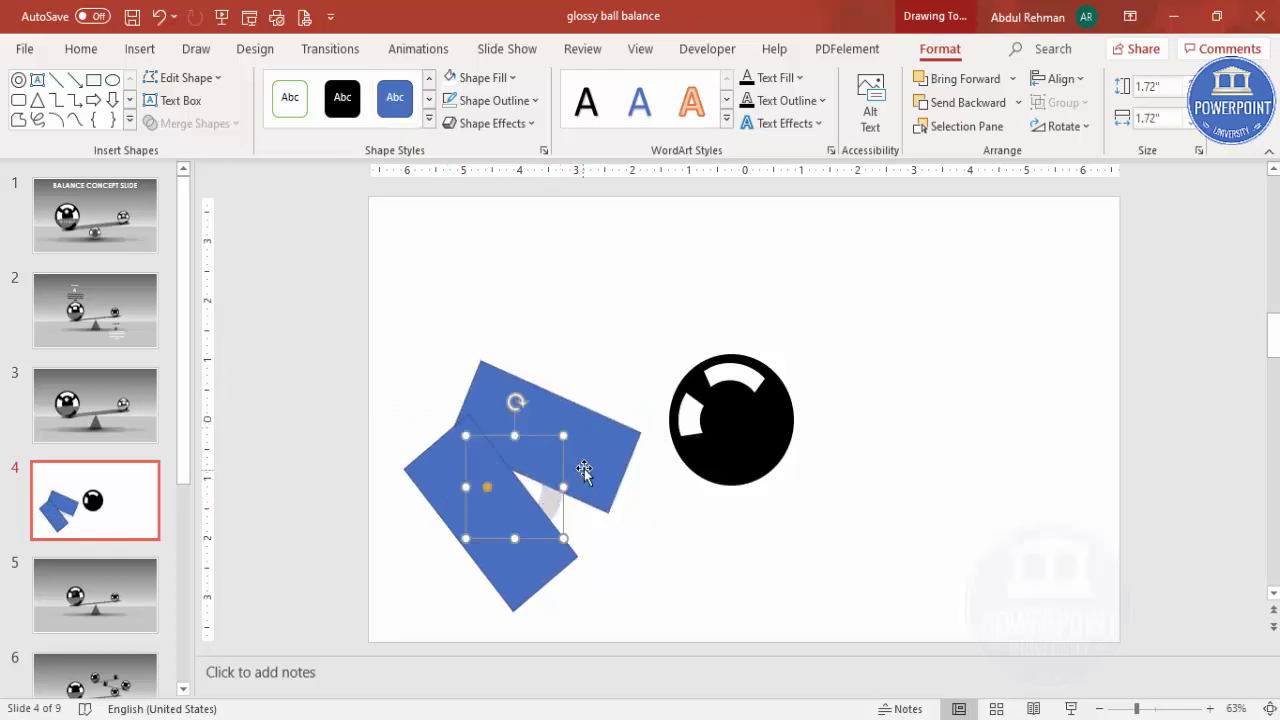
shift+click(575, 423)
click(190, 123)
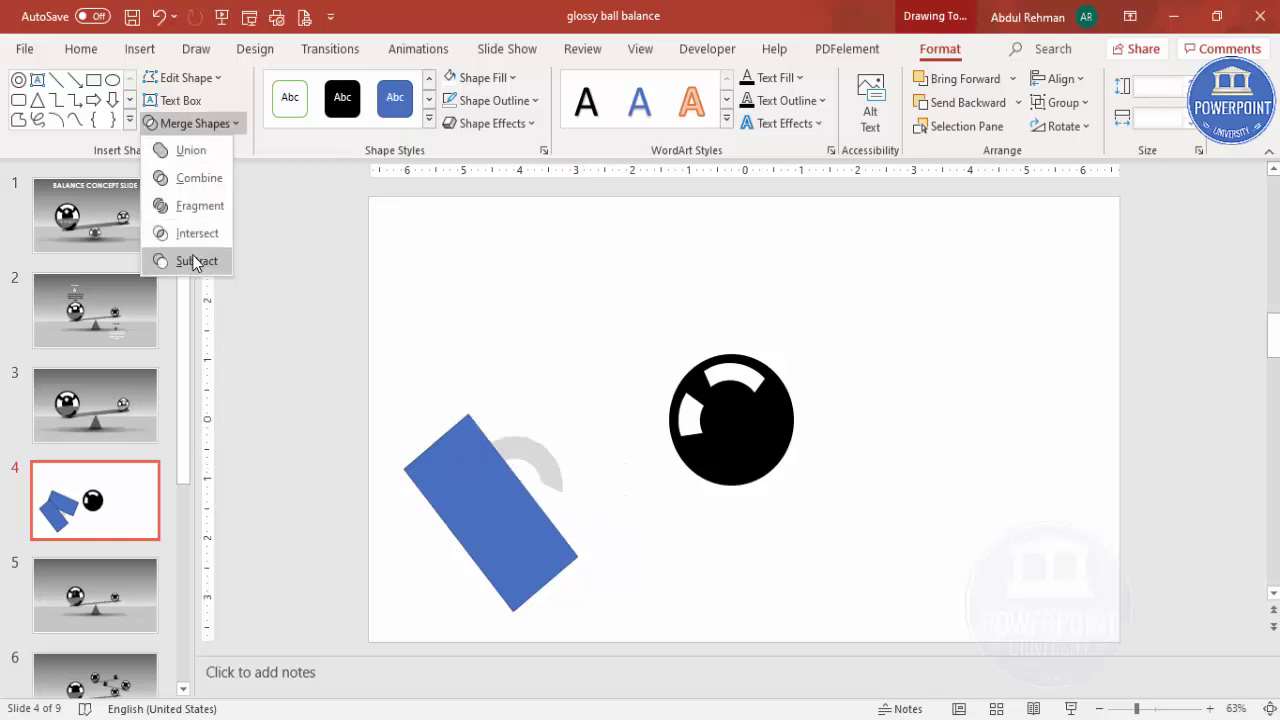
click(196, 261)
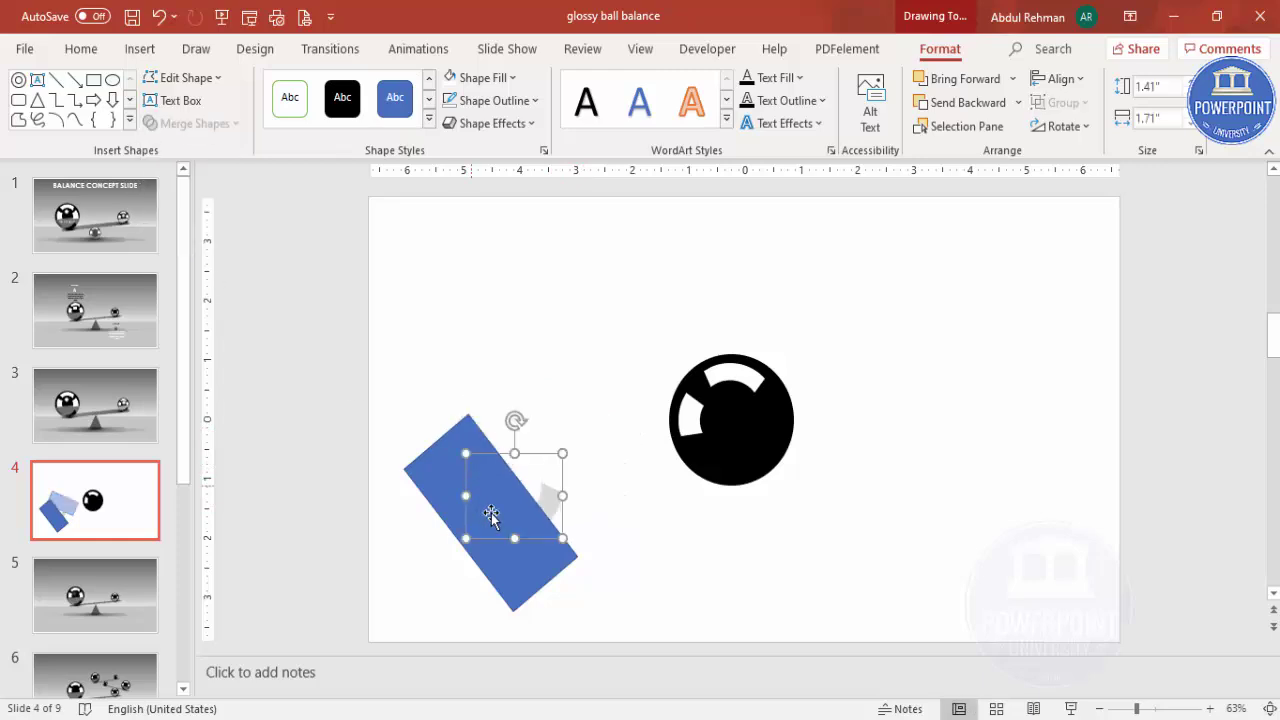
shift+click(524, 570)
click(215, 123)
click(203, 264)
drag(549, 502, 774, 433)
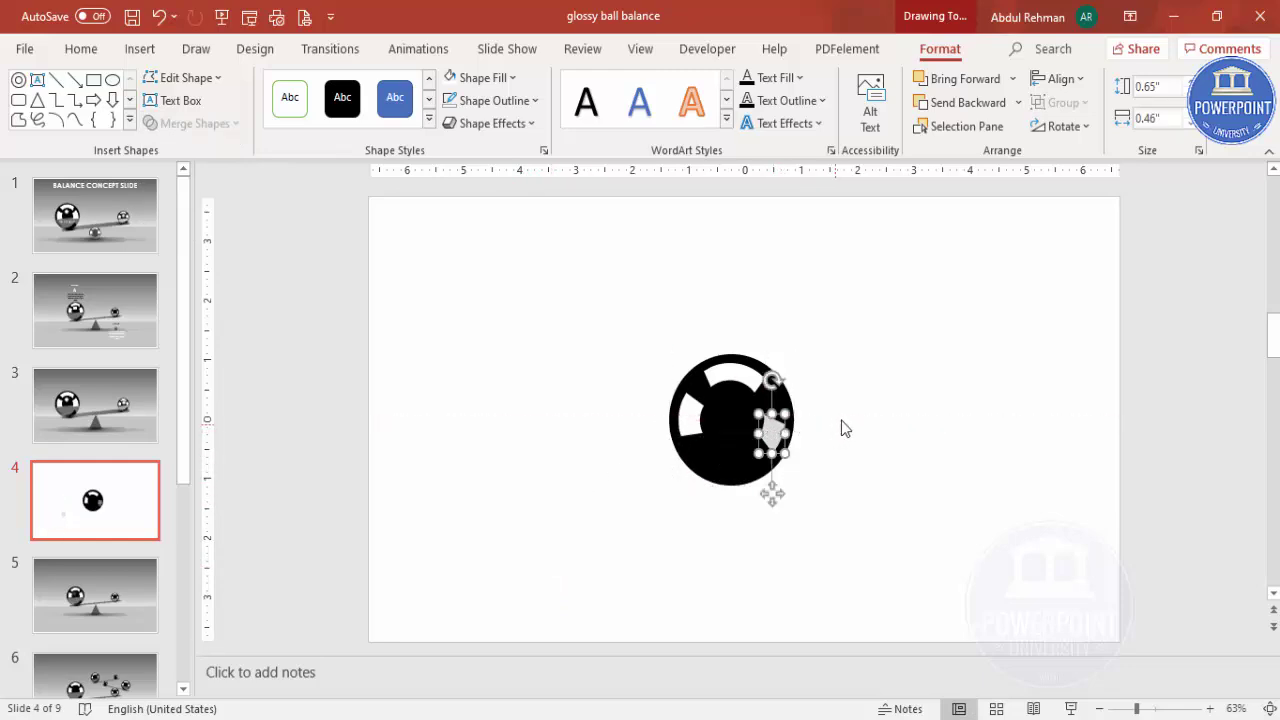
Fill the right-edge sliver white and try repositioning it, undoing the adjustments
click(452, 78)
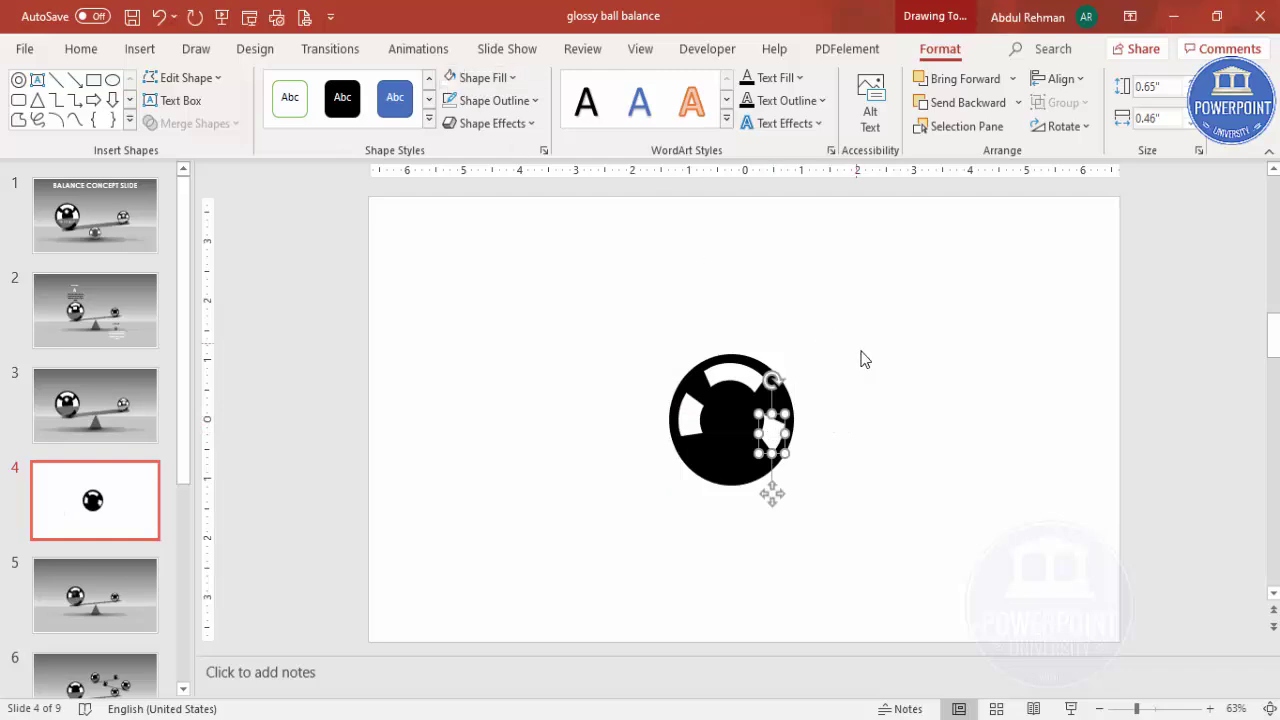
click(880, 391)
click(775, 430)
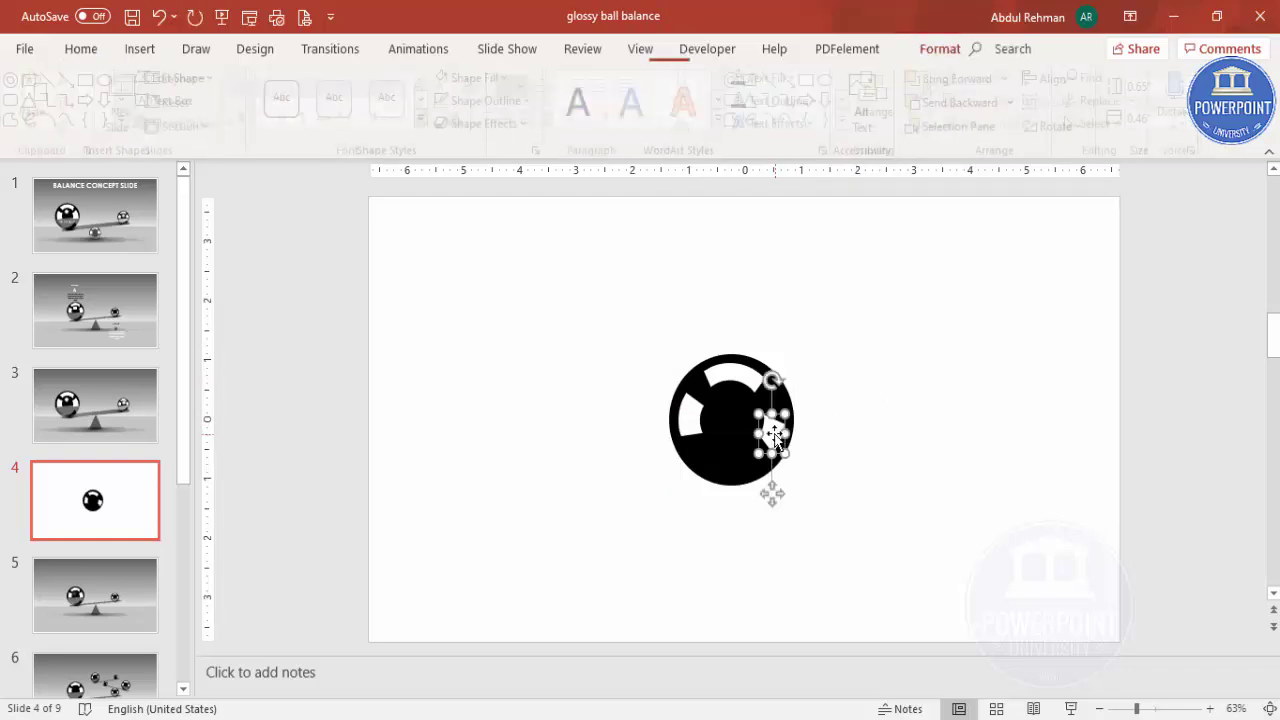
drag(775, 428, 774, 428)
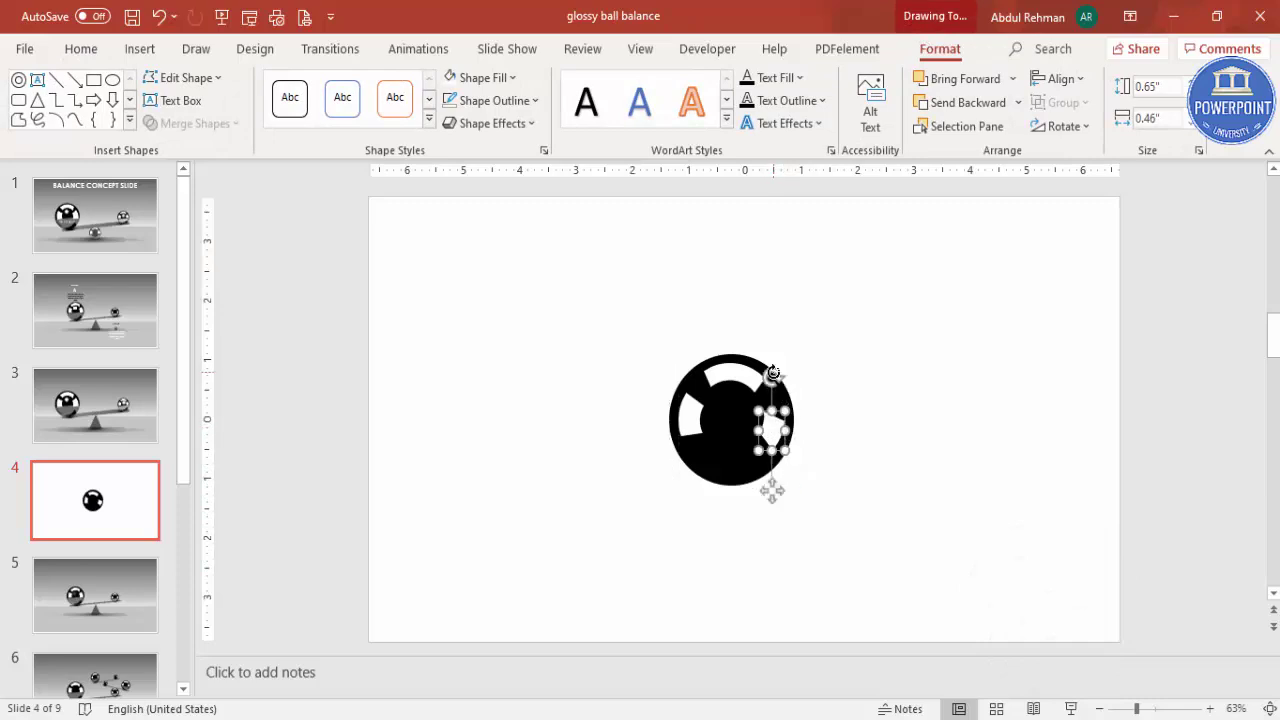
drag(770, 373, 766, 377)
drag(775, 428, 782, 424)
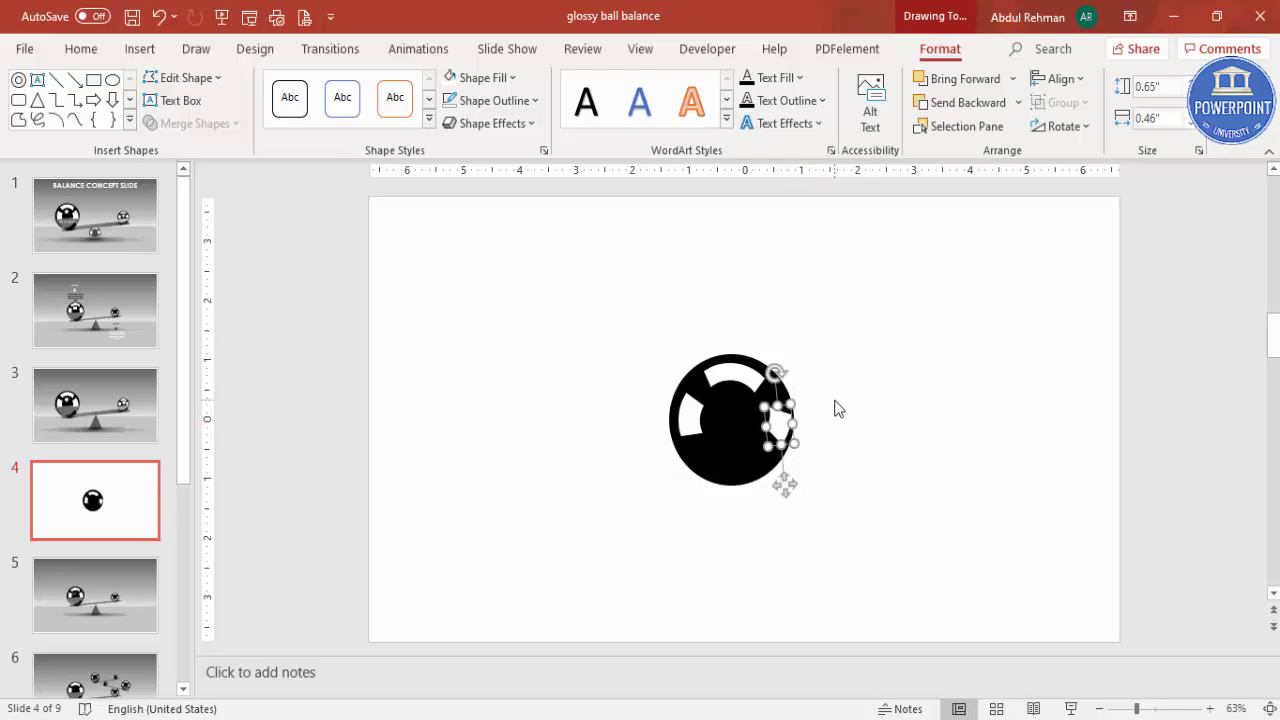
key(ctrl+z)
key(ctrl+z)
key(ctrl+z)
key(ctrl+z)
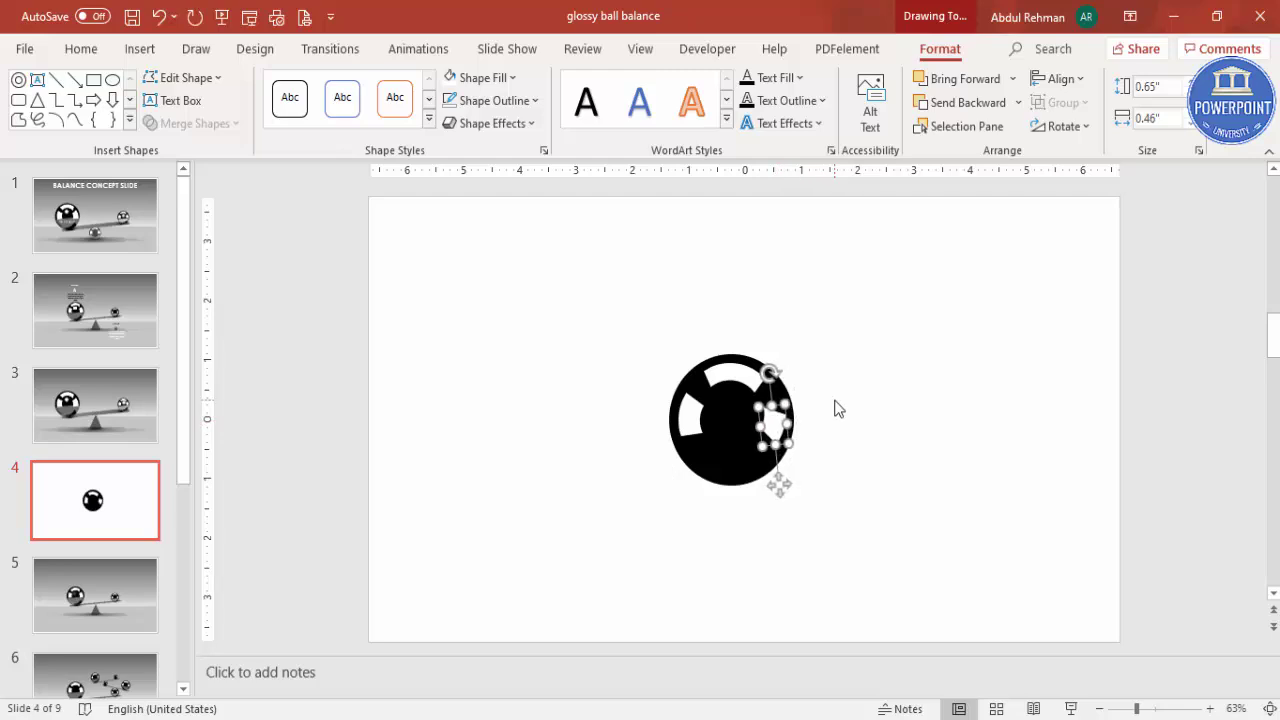
click(838, 408)
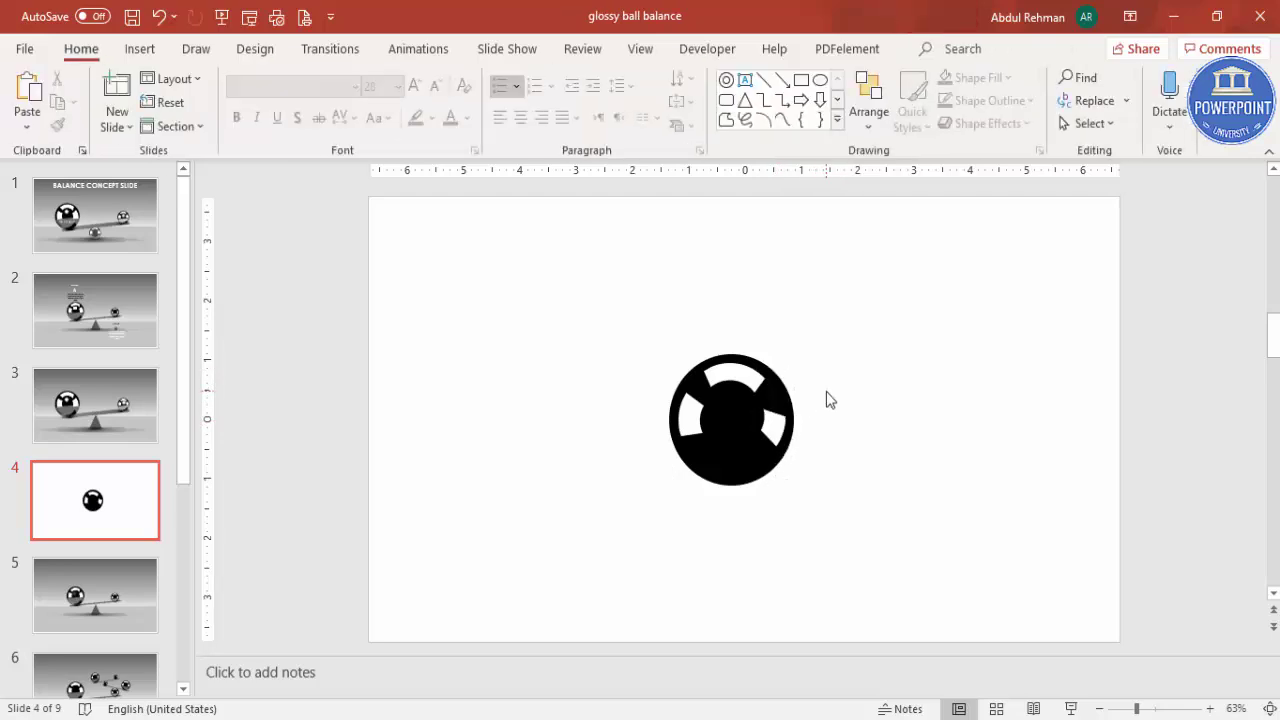
Replace the right highlight with a horizontally flipped copy of the left highlight
click(778, 423)
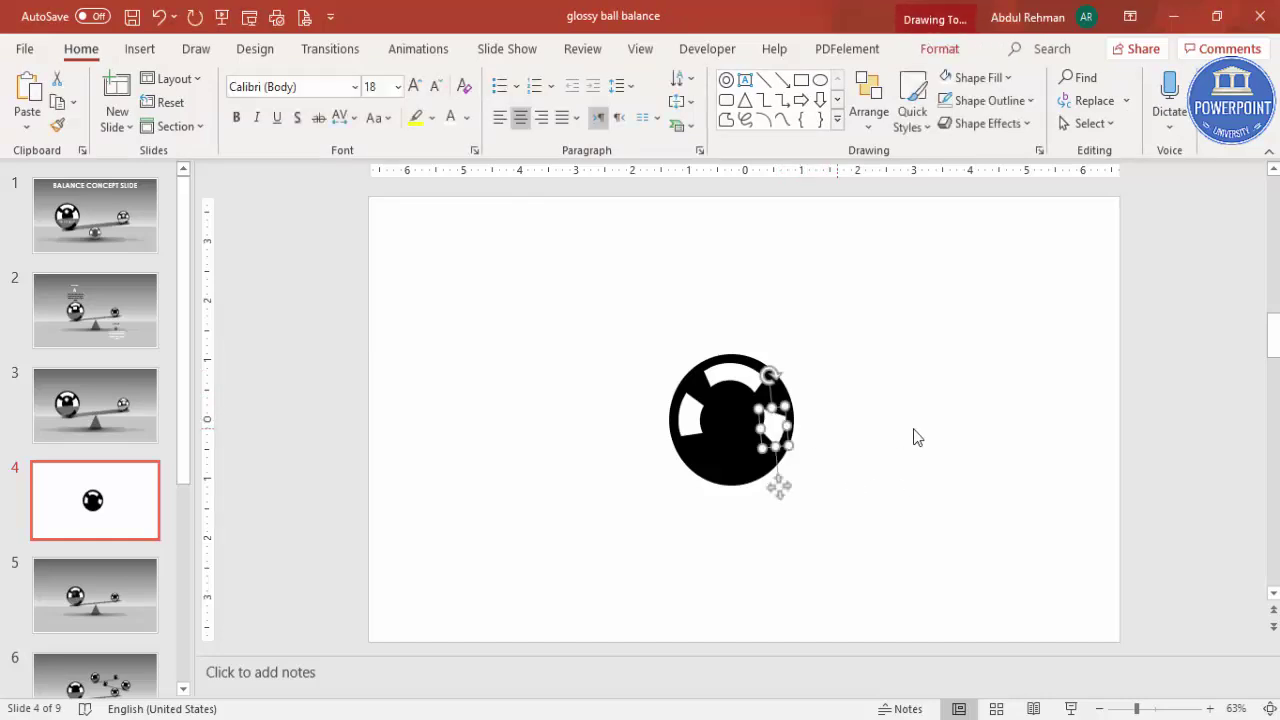
key(Delete)
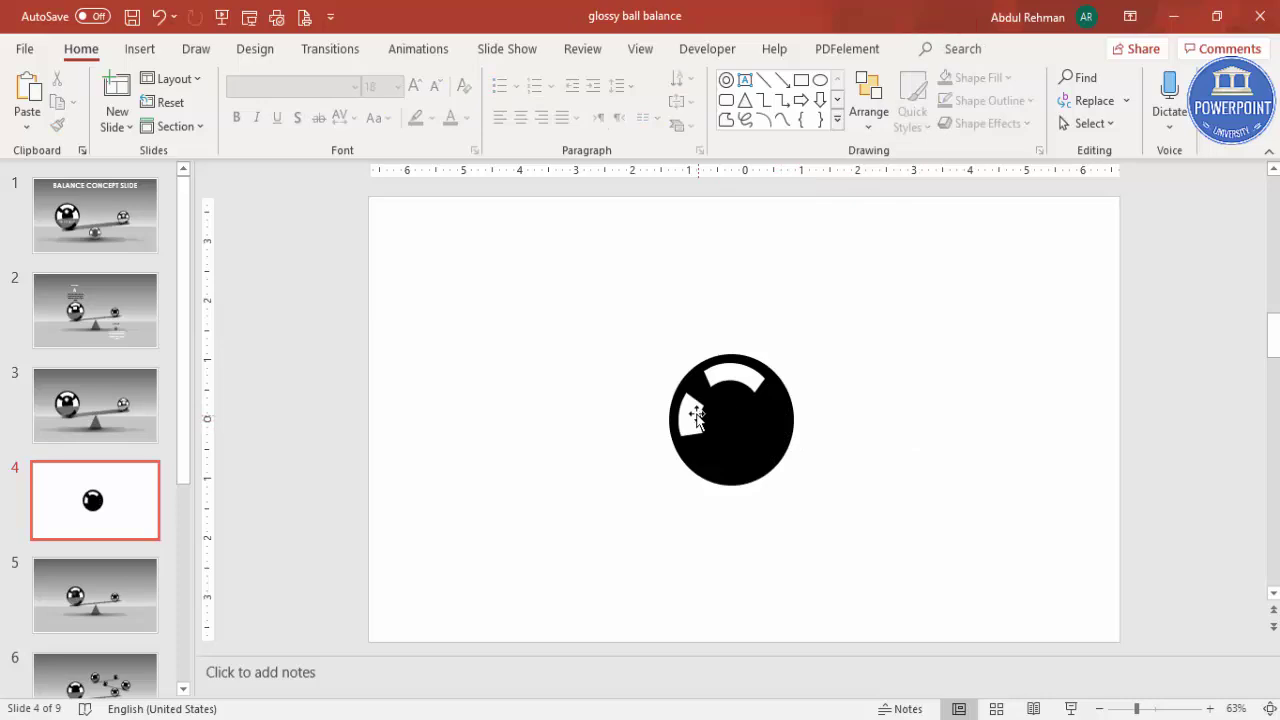
click(690, 415)
drag(691, 412, 750, 425)
click(942, 49)
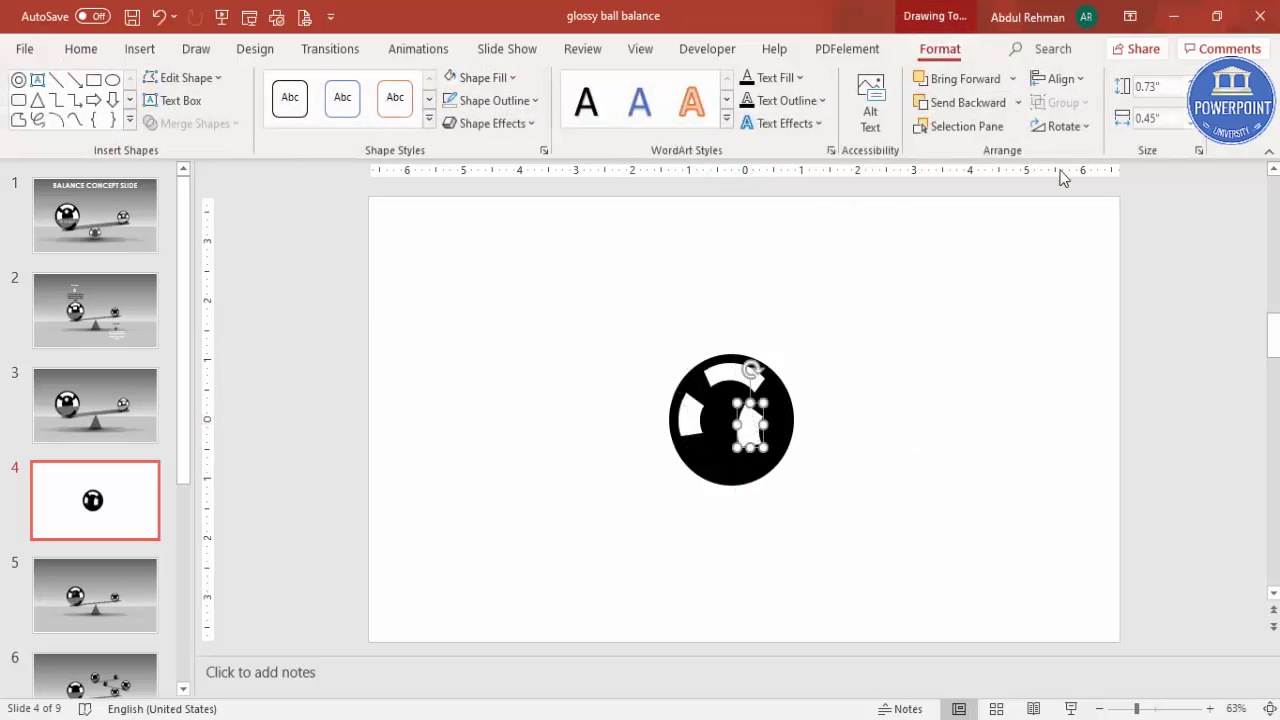
click(1057, 128)
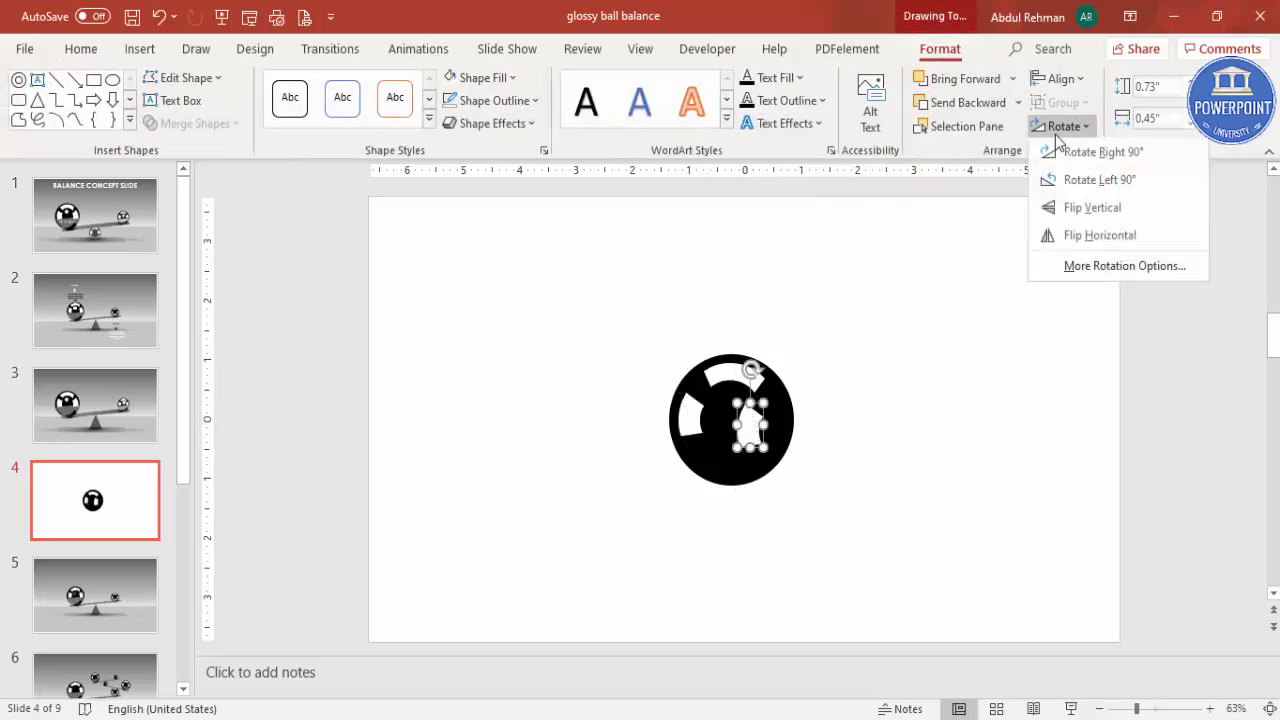
click(1111, 236)
drag(755, 423, 773, 421)
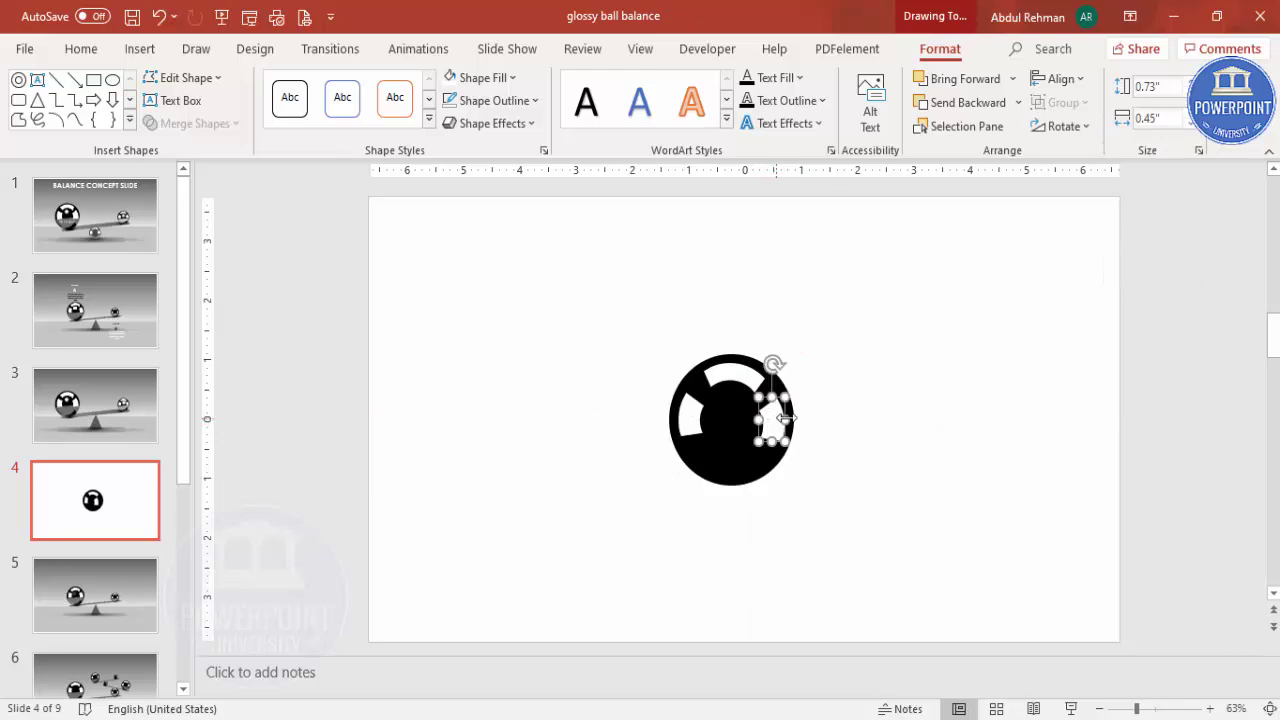
Ctrl-drag a copy of the black circle to the left of the ball
click(850, 394)
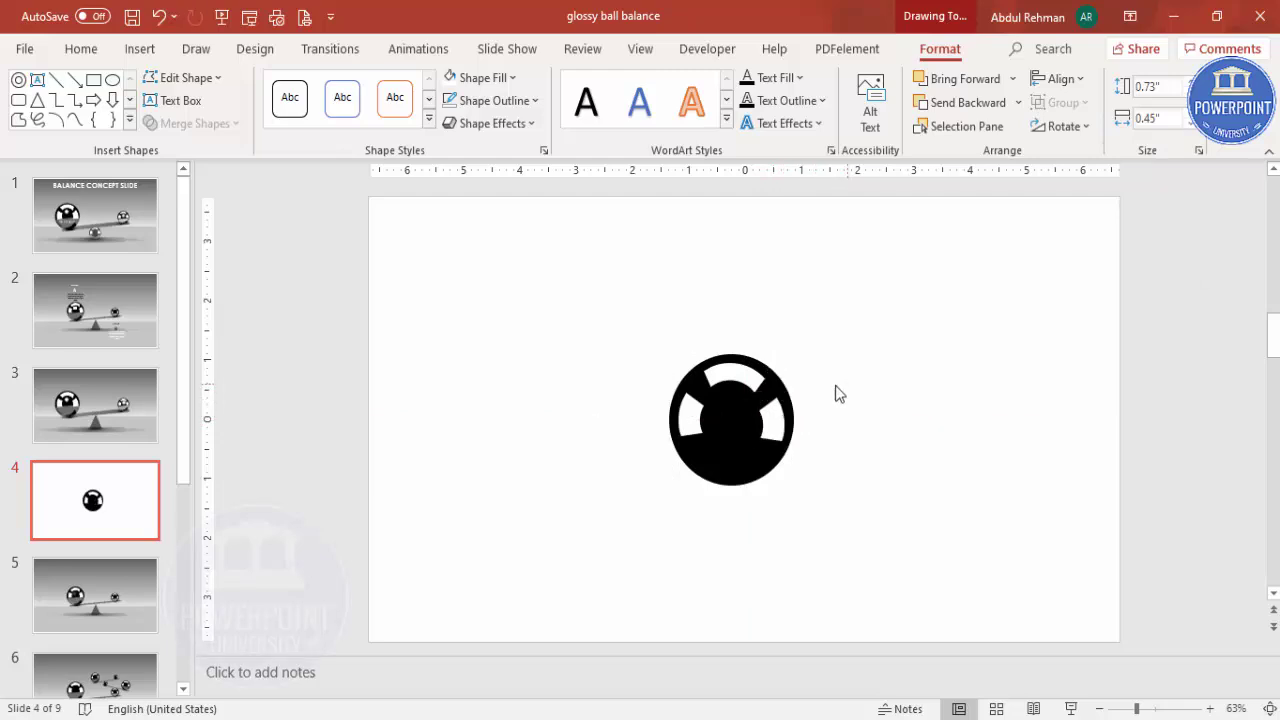
click(741, 430)
drag(741, 430, 527, 423)
Draw a rectangle covering the top half of the copied black circle
click(611, 486)
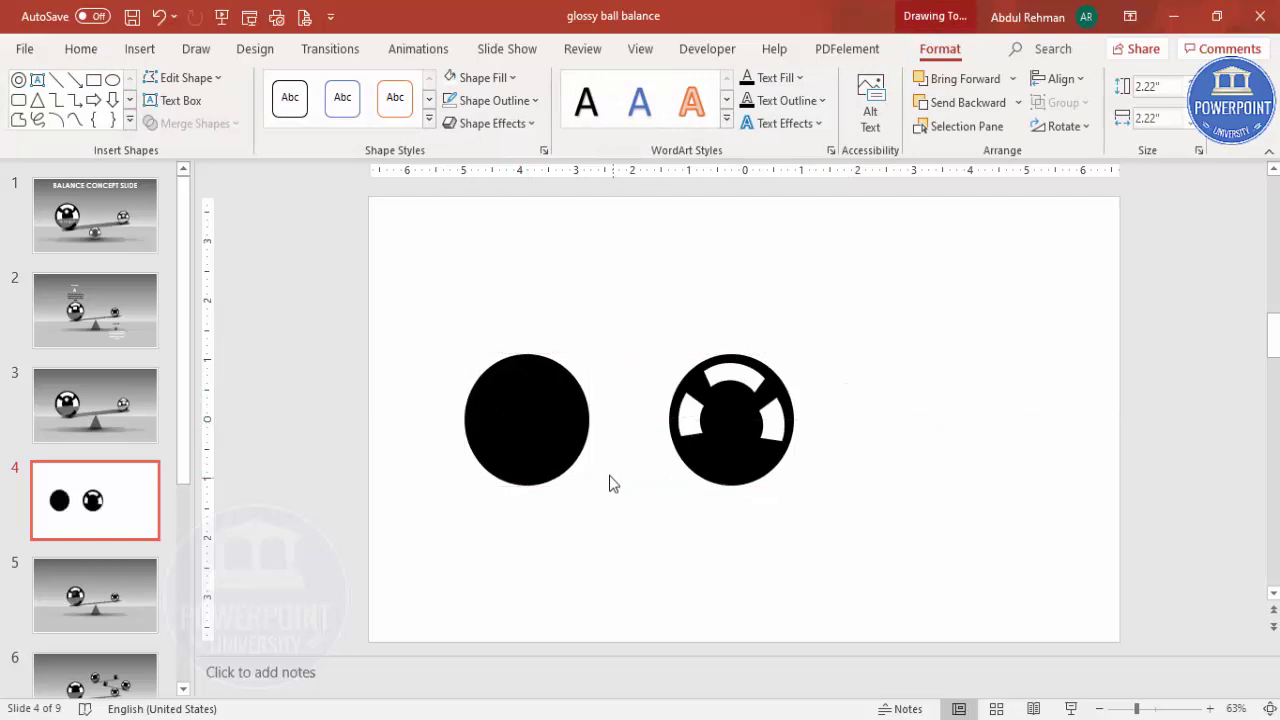
click(139, 49)
click(303, 100)
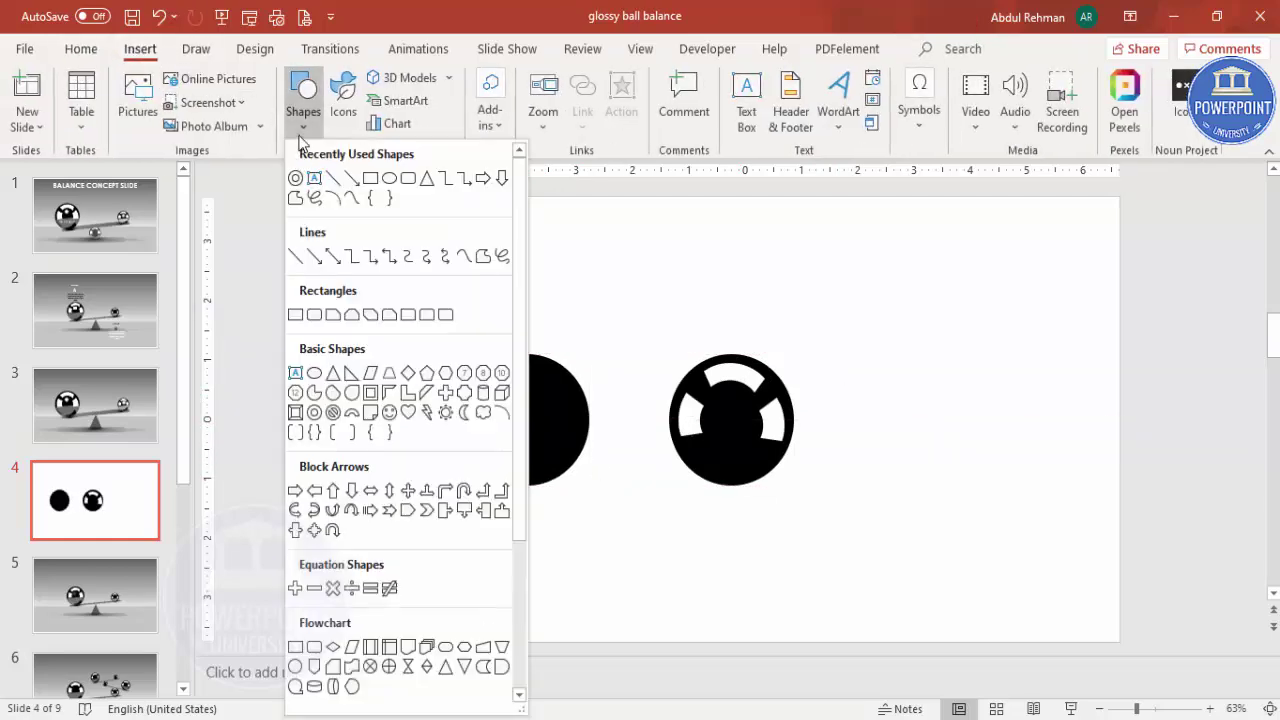
click(296, 314)
drag(397, 320, 650, 436)
Subtract the rectangle from the circle and fill the remaining half light grey
click(535, 456)
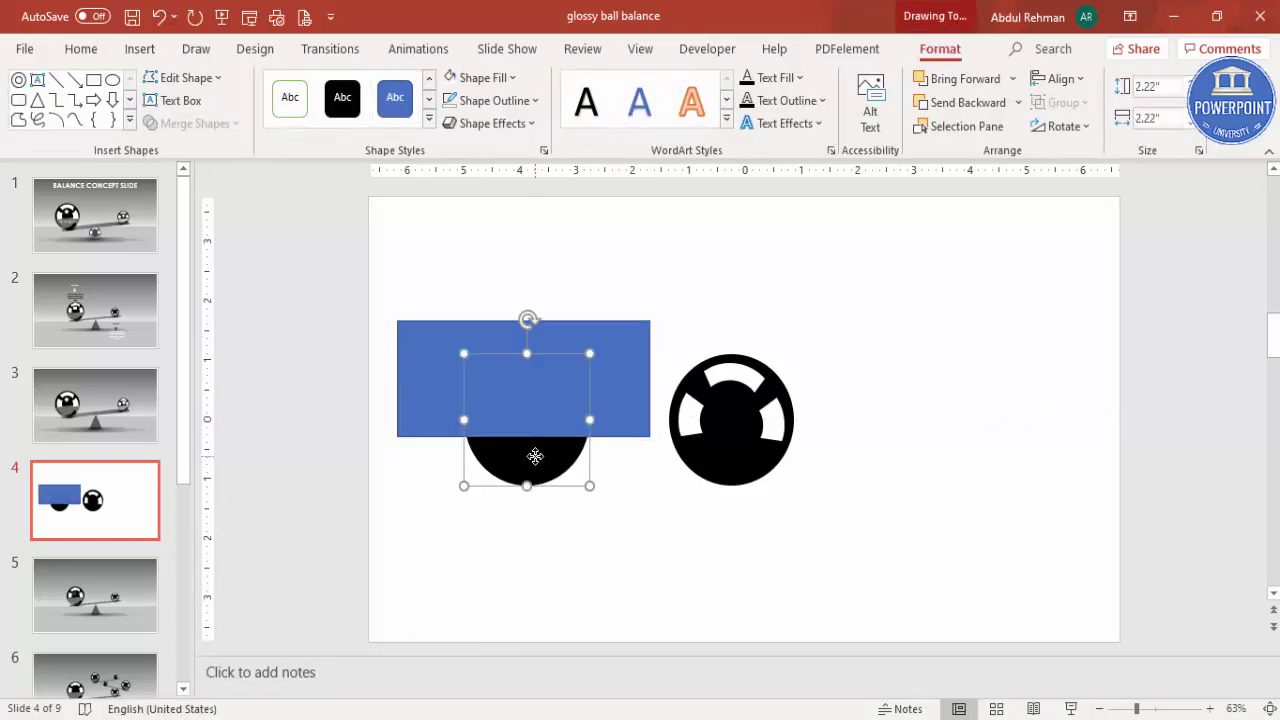
shift+click(608, 362)
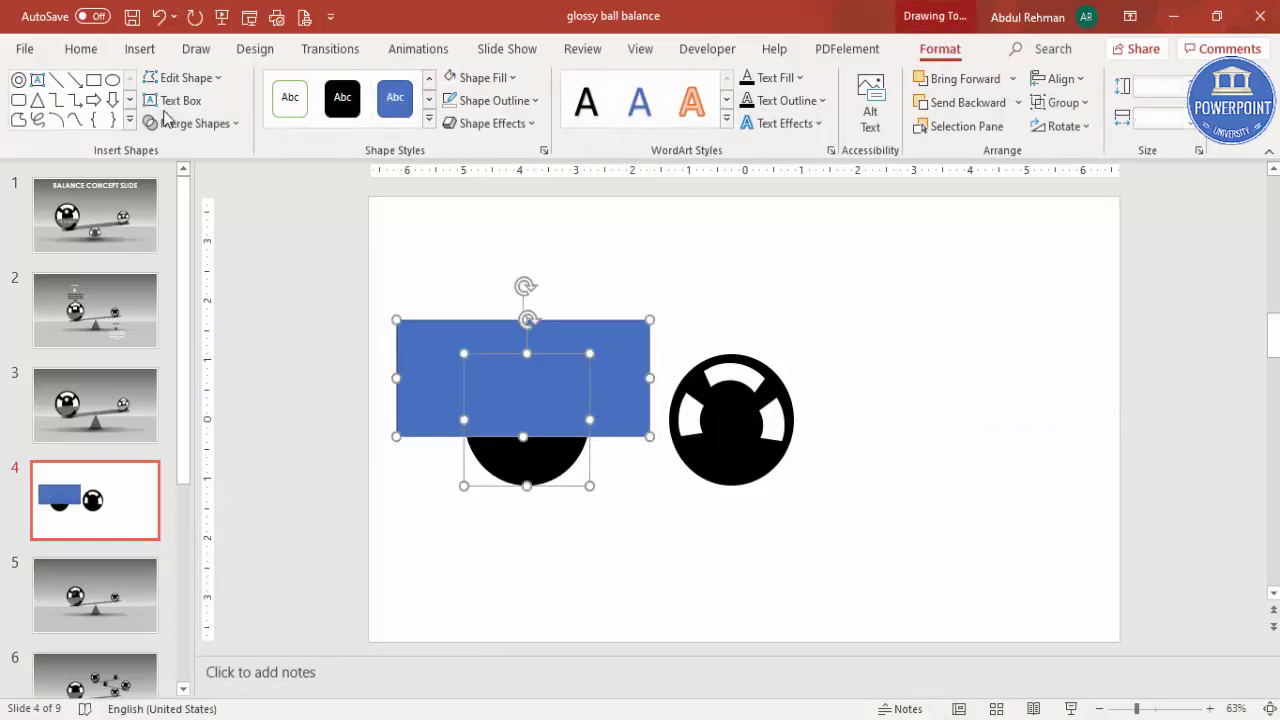
click(185, 123)
click(205, 255)
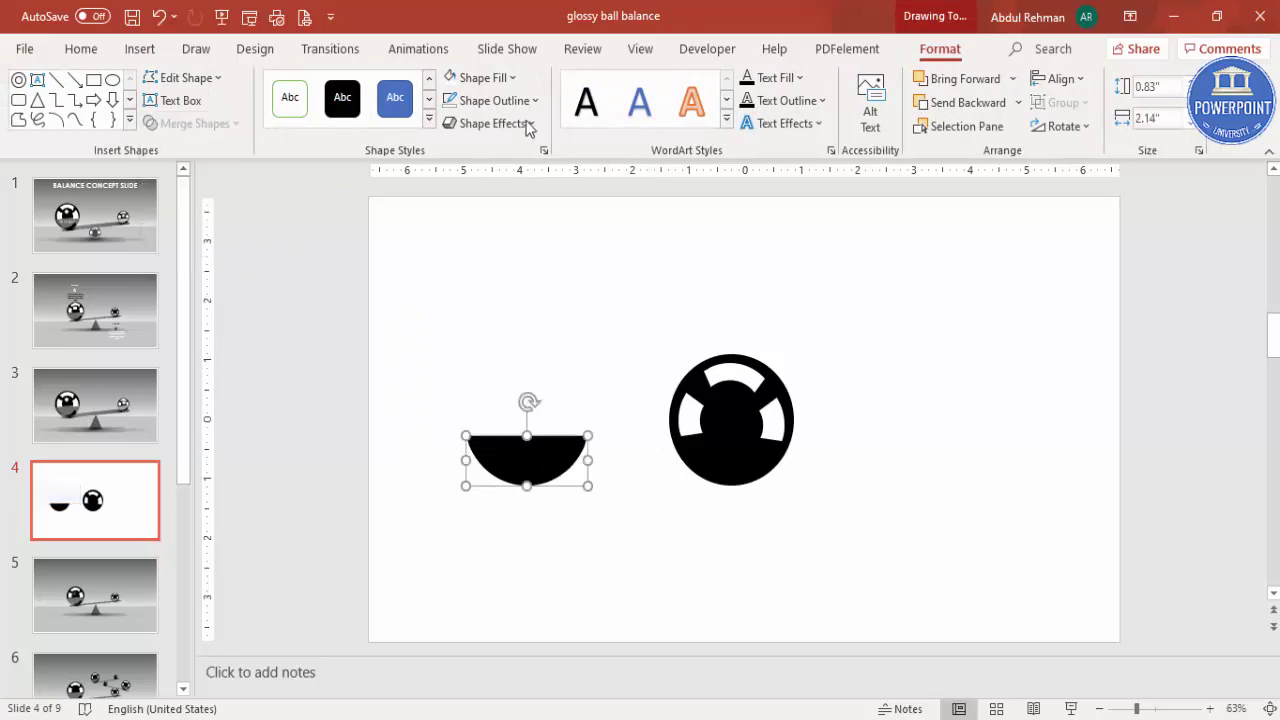
click(509, 78)
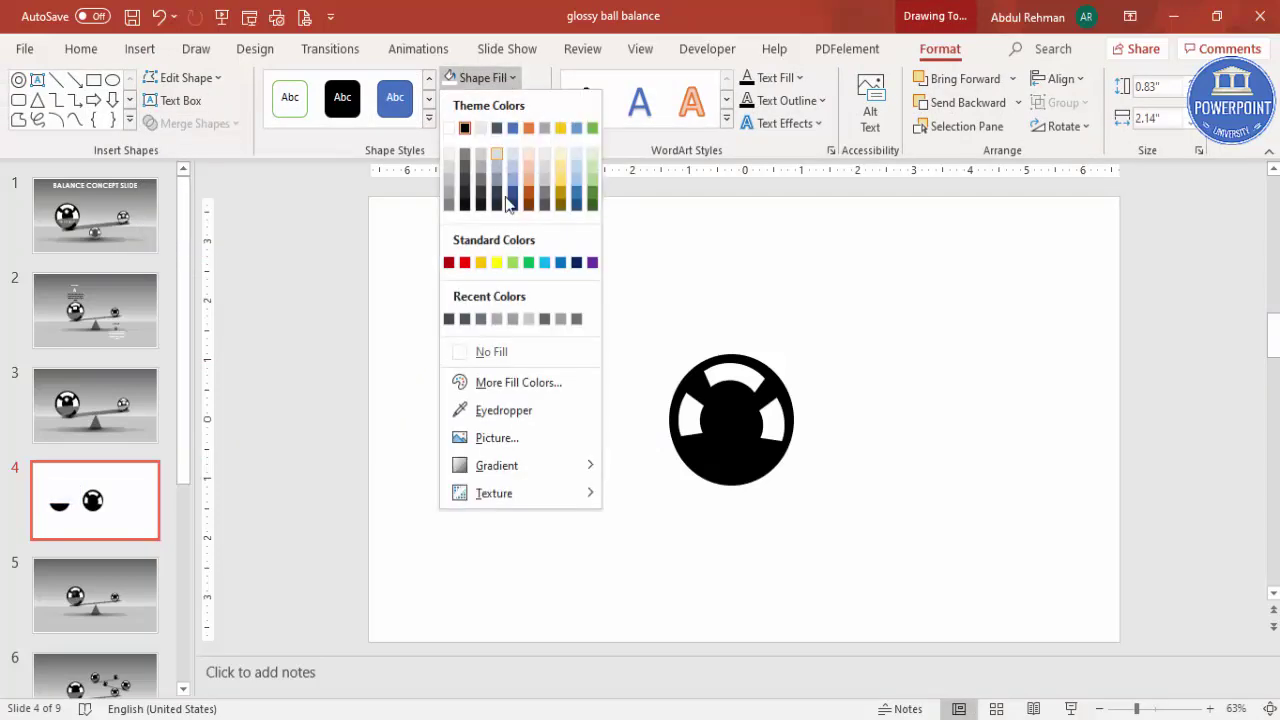
click(527, 322)
Move the grey half-circle over the lower half of the black ball
drag(540, 466, 745, 464)
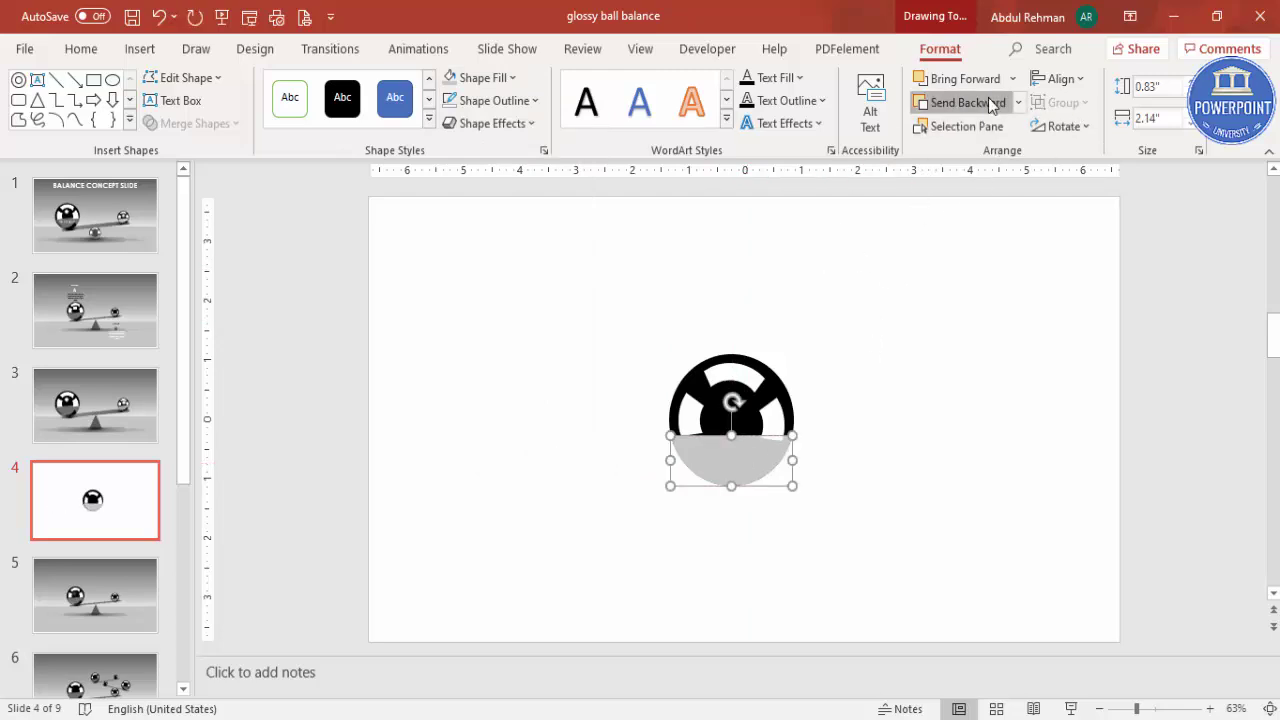
click(913, 298)
double_click(762, 476)
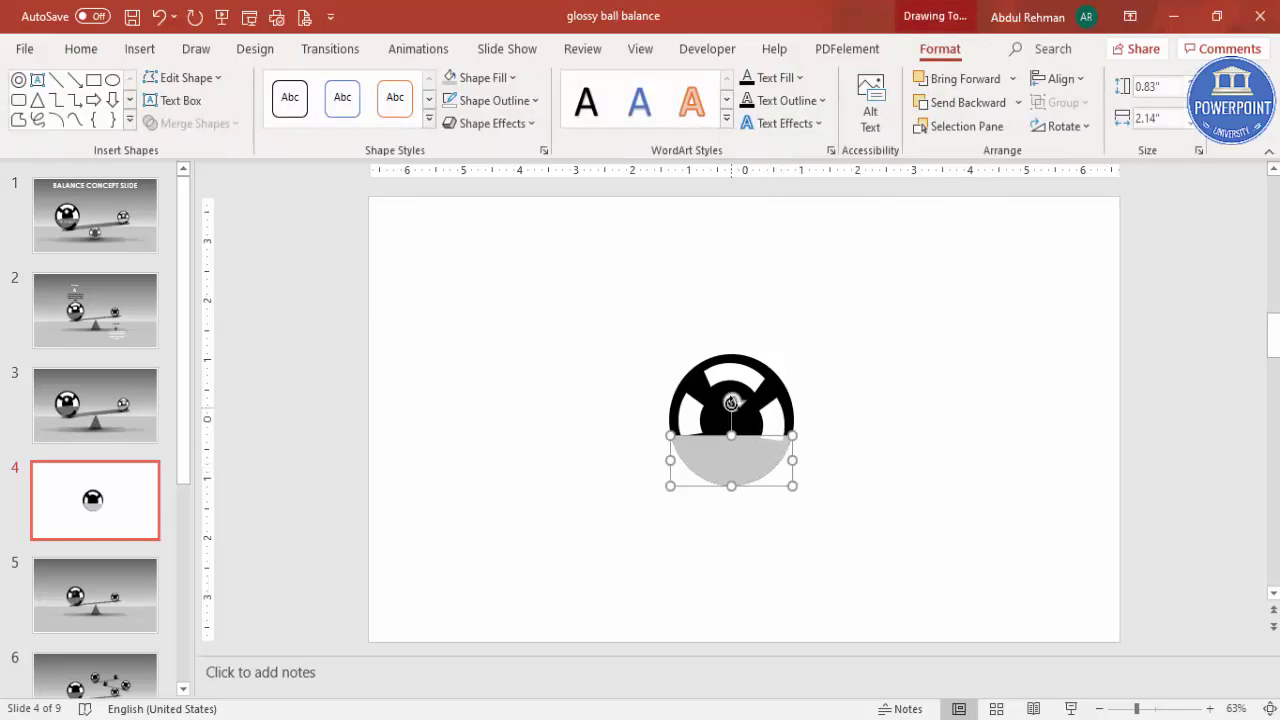
click(978, 376)
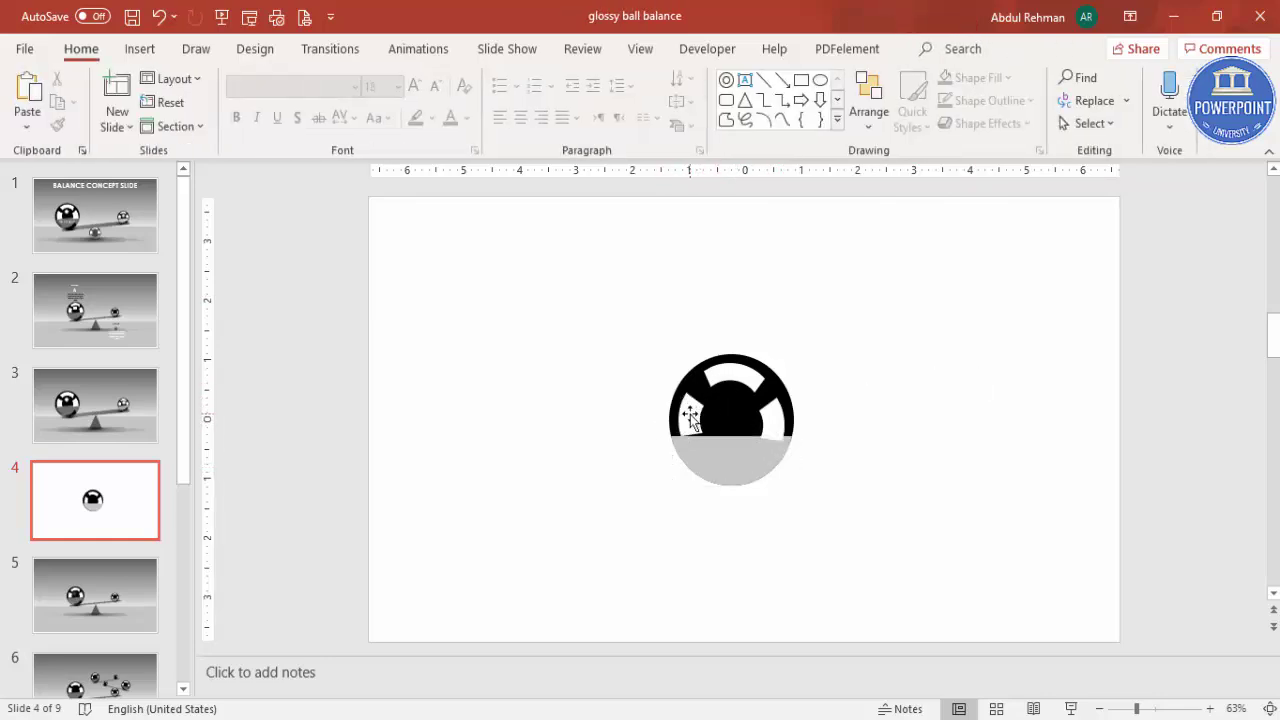
Soften the edges of the ball's three highlights, raising the top arc to about 3 pt
click(692, 415)
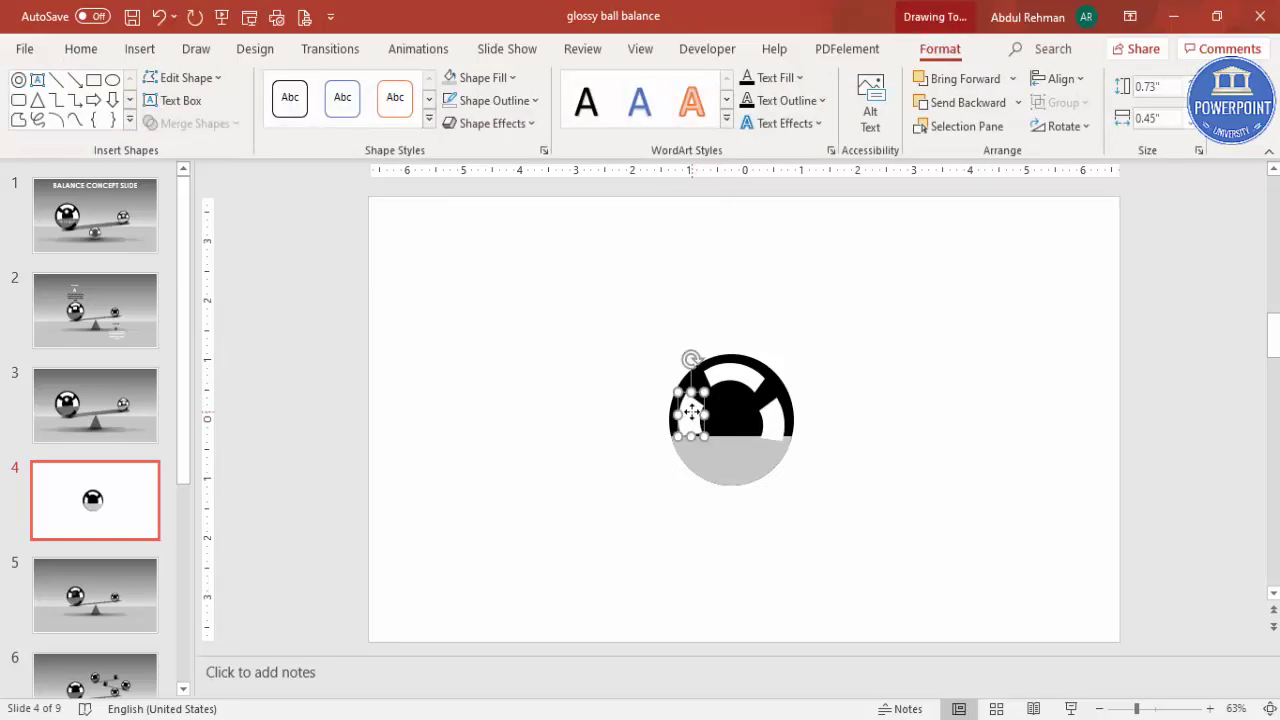
right_click(692, 415)
click(790, 680)
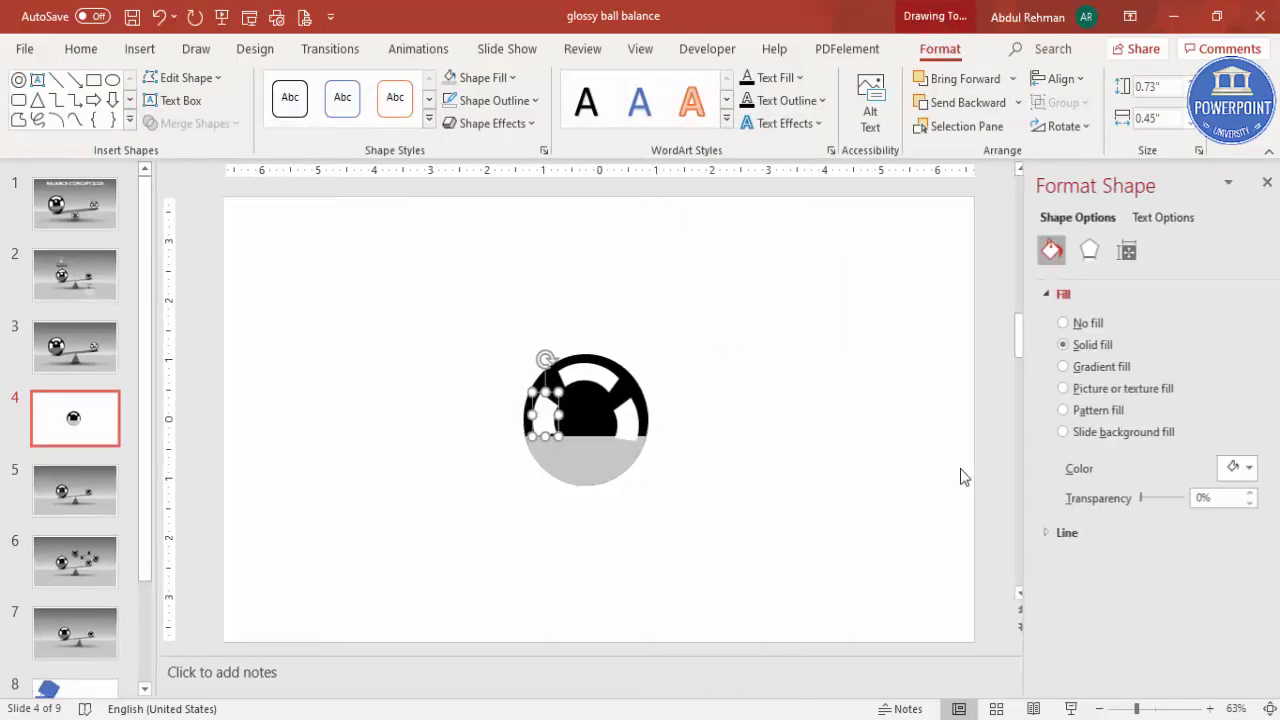
click(1086, 252)
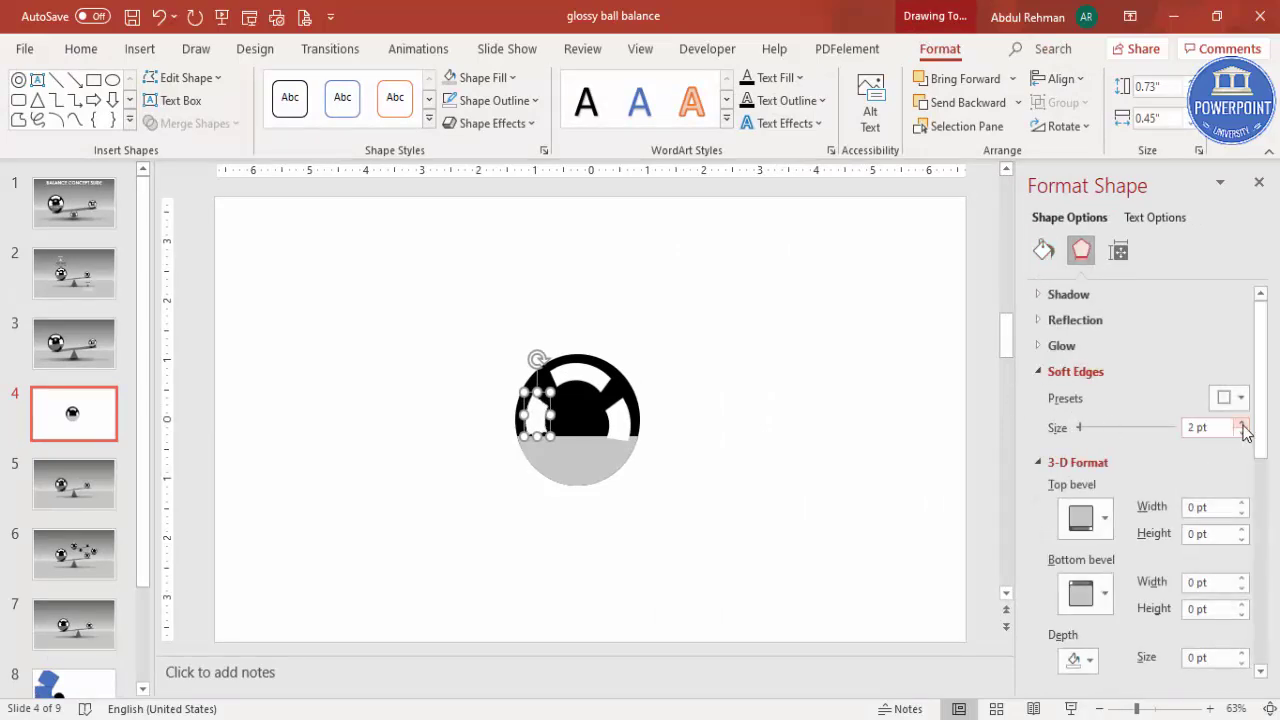
click(590, 370)
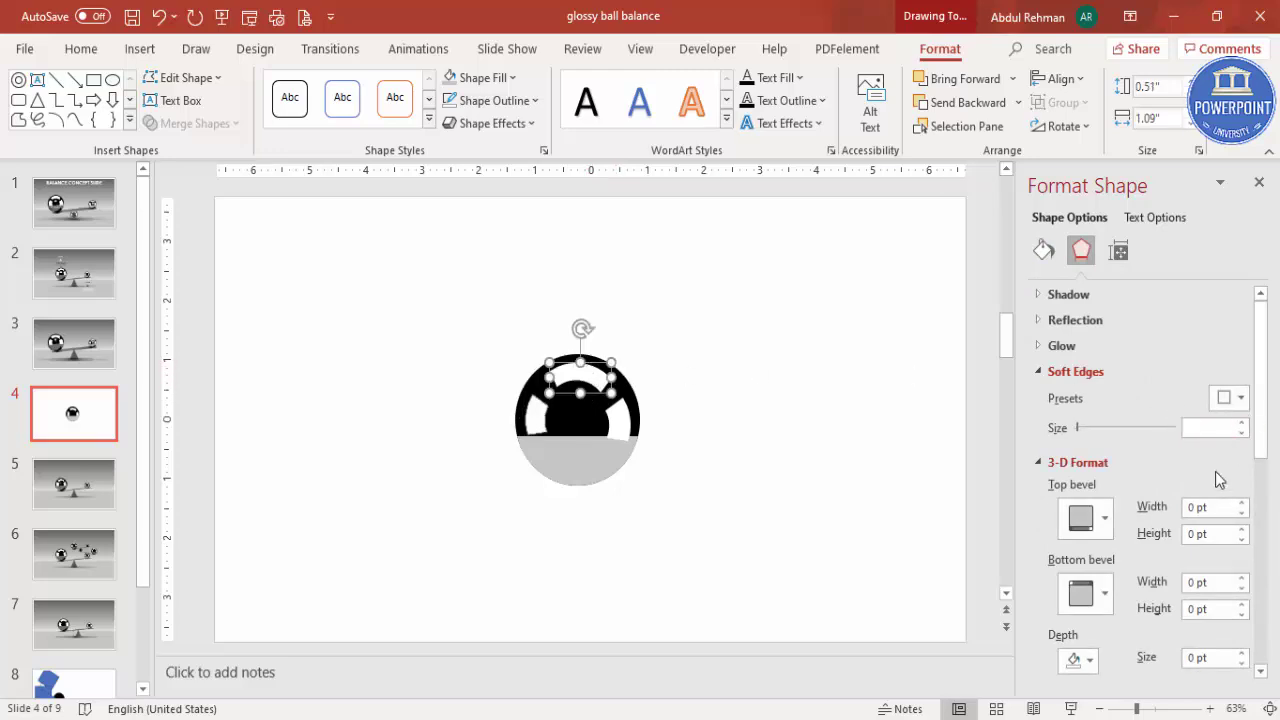
click(1242, 423)
click(1242, 423)
click(1242, 423)
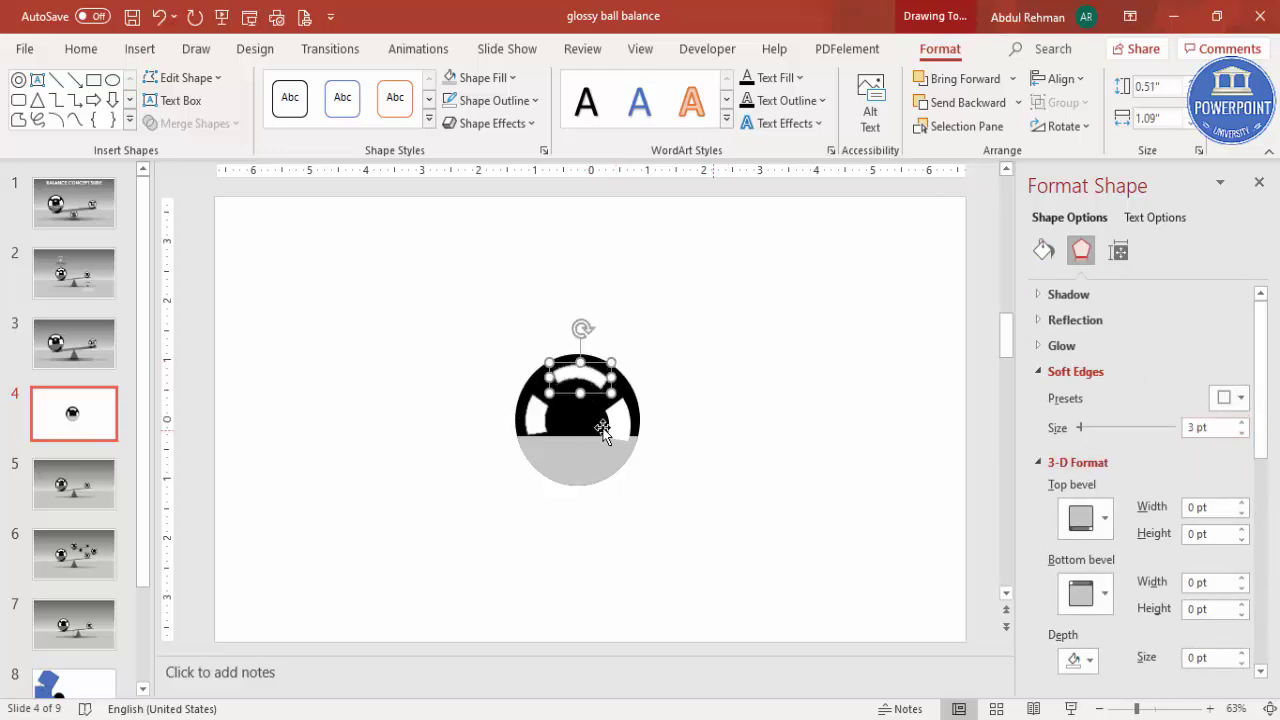
click(633, 418)
click(625, 418)
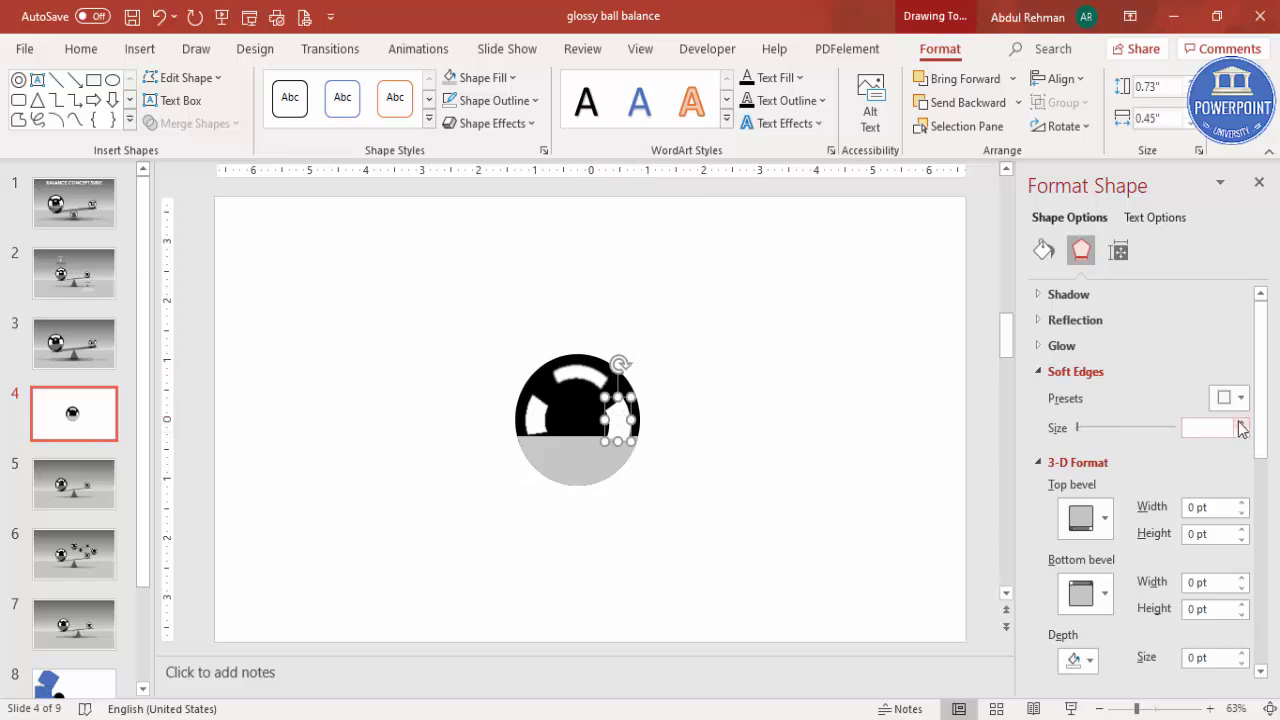
click(829, 423)
Give the grey lower half of the ball 4 pt soft edges
click(605, 448)
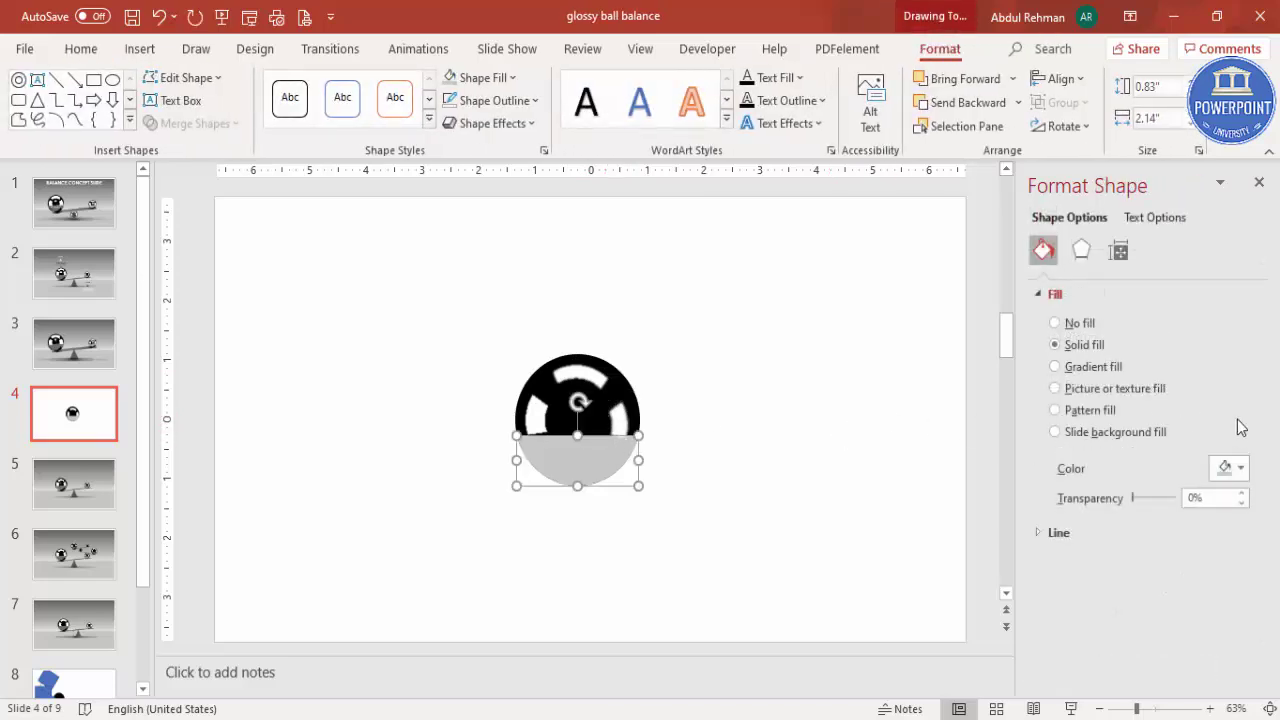
click(1081, 249)
click(1243, 423)
click(1243, 423)
click(1243, 423)
click(1243, 423)
Widen the grey half to 2.22 inches to match the ball and nudge it into place
click(680, 450)
click(585, 455)
key(Down)
key(Down)
key(Down)
key(Down)
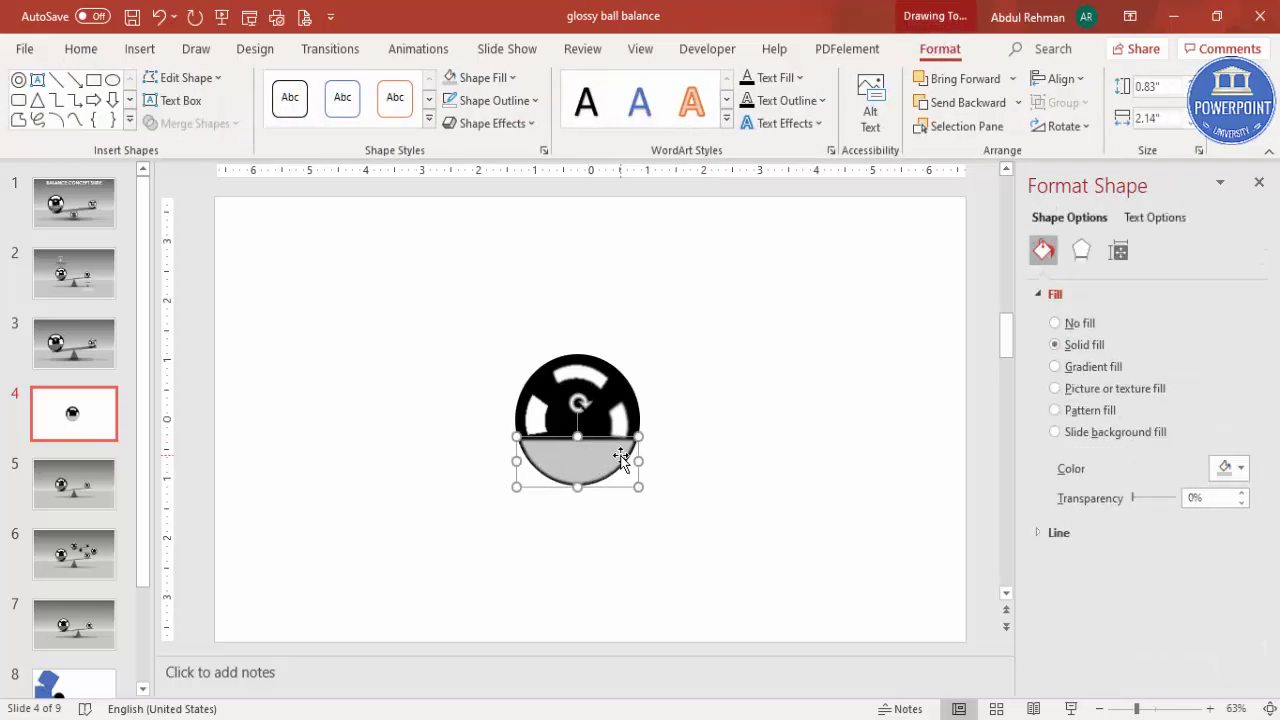
drag(513, 461, 577, 462)
key(Down)
key(Down)
key(Right)
key(Right)
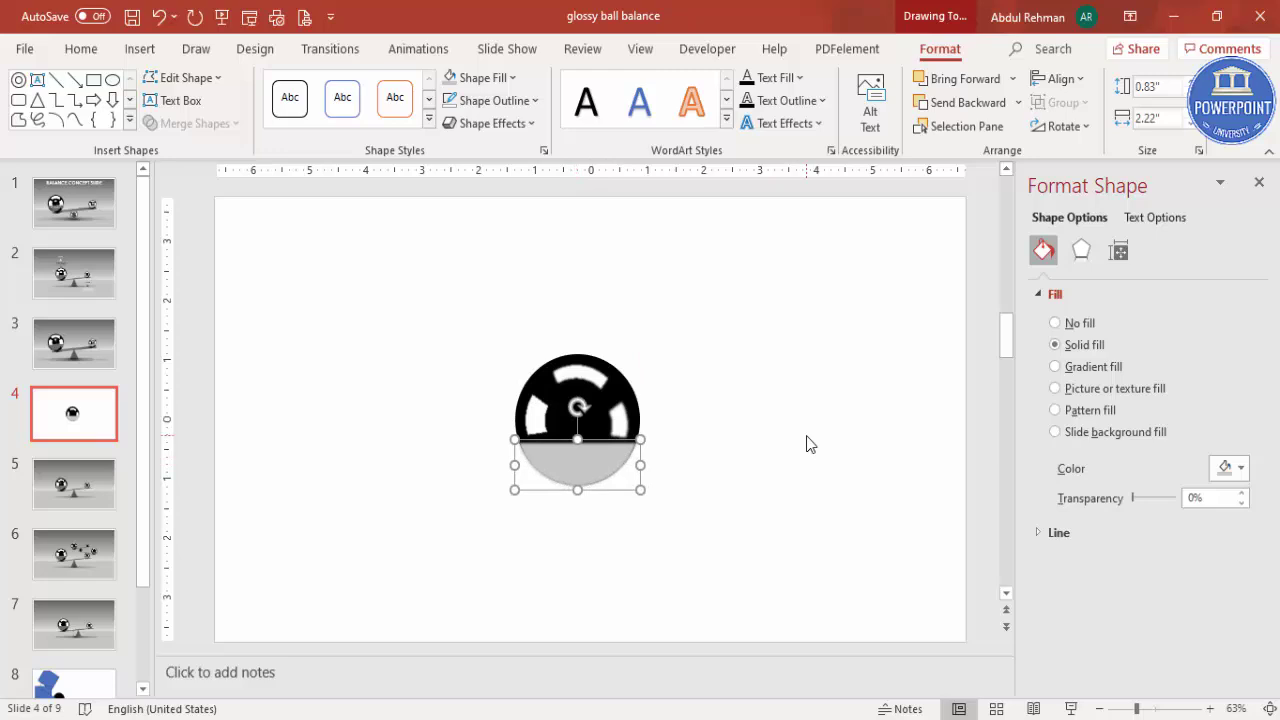
click(810, 444)
Apply a linear grey-to-white gradient fill at 270° to the slide background
click(609, 461)
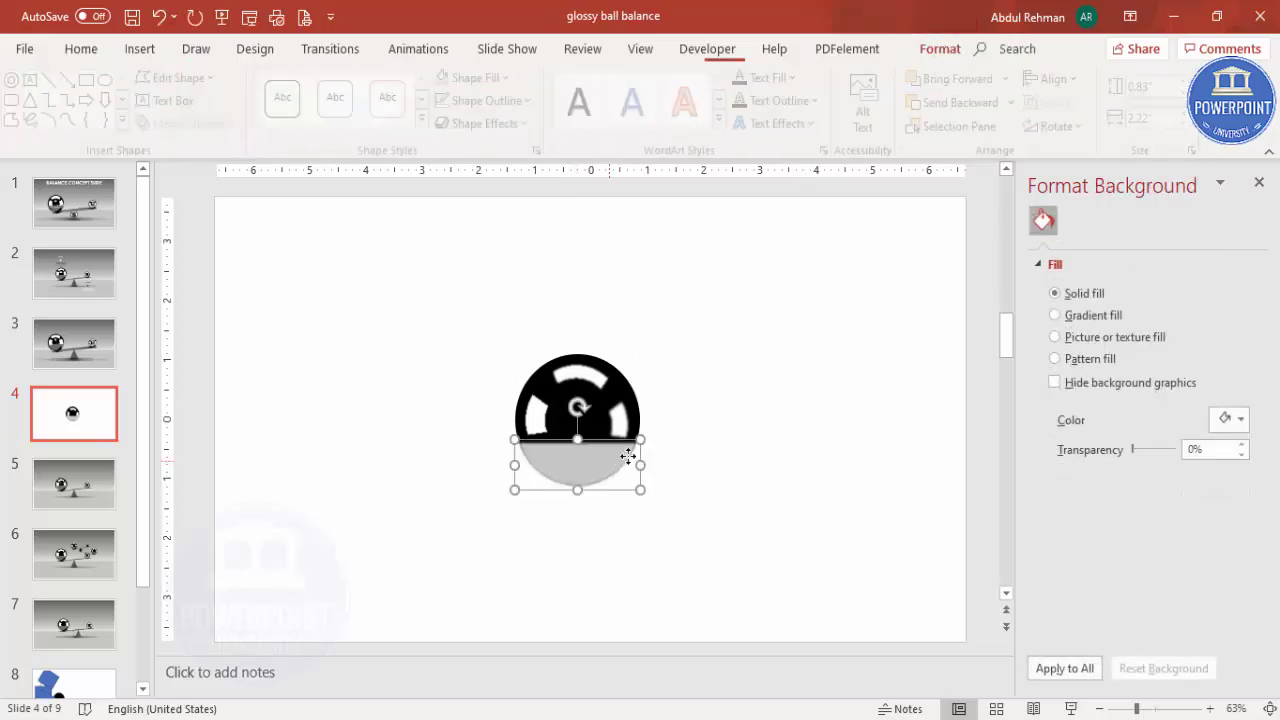
click(733, 412)
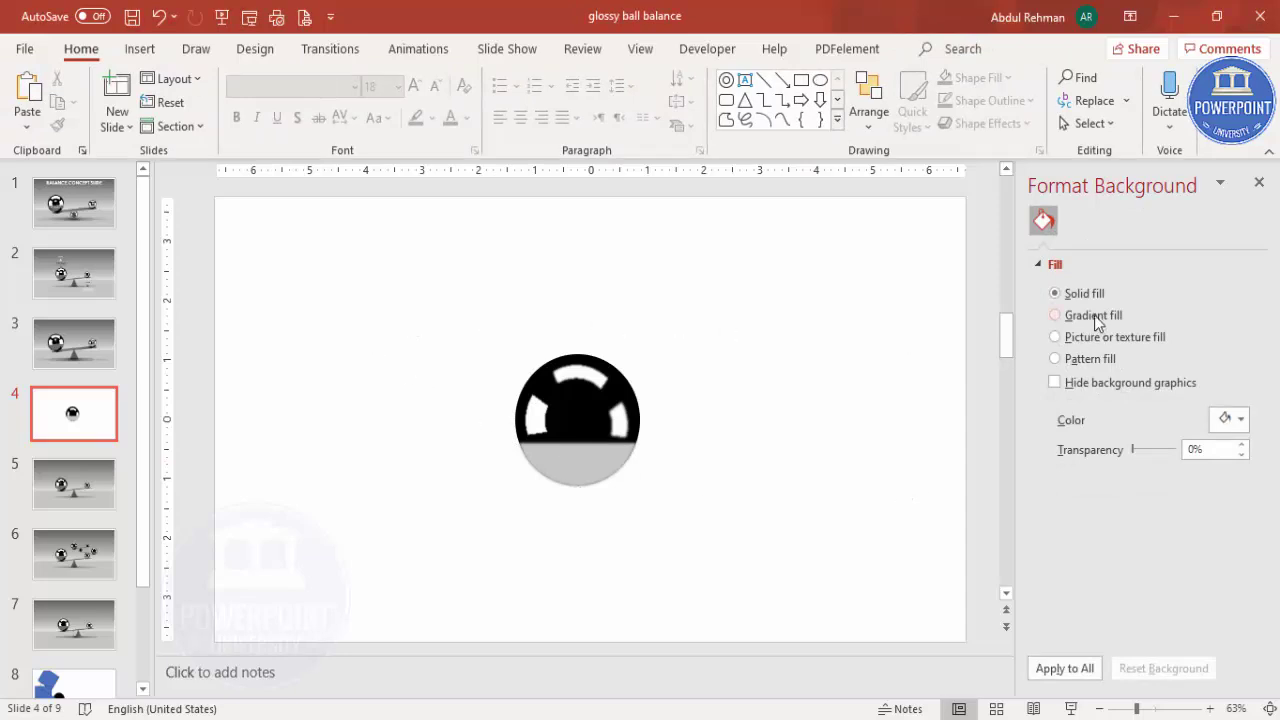
click(1055, 315)
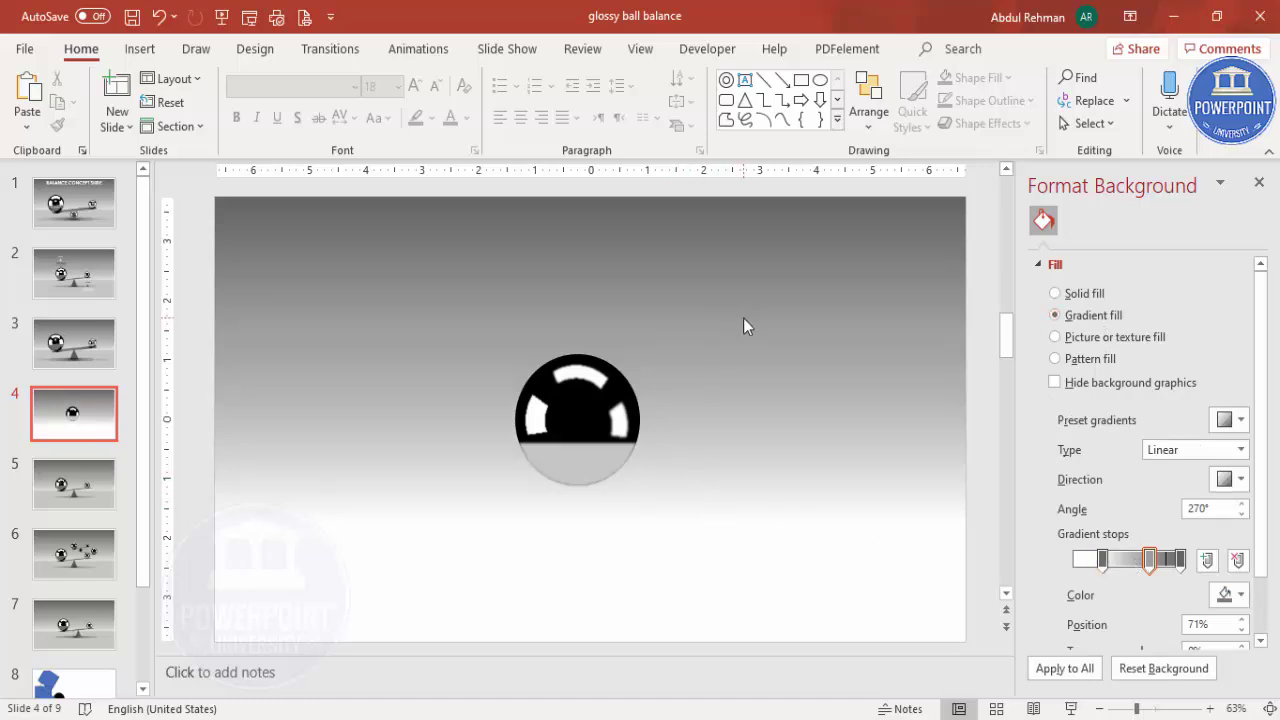
click(139, 49)
click(303, 110)
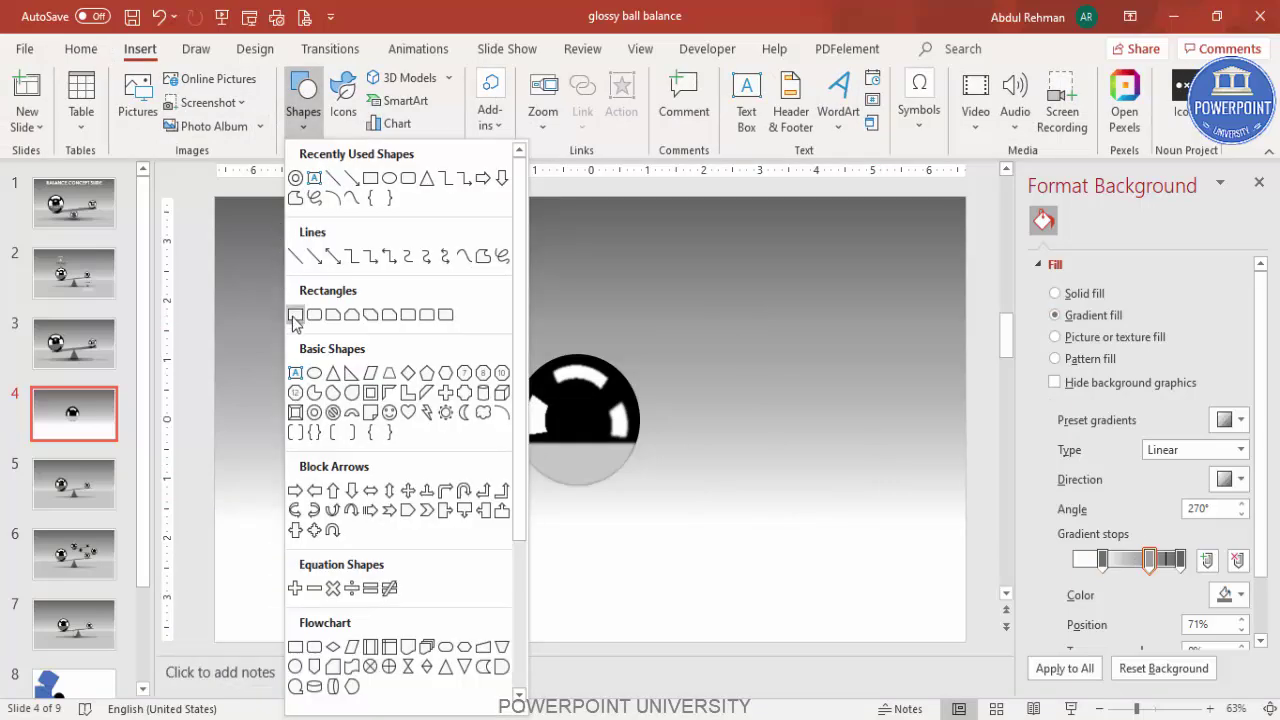
Draw a full-width rectangle across the slide's bottom, filled light grey with no outline
click(294, 320)
drag(214, 481, 965, 646)
drag(590, 471, 590, 462)
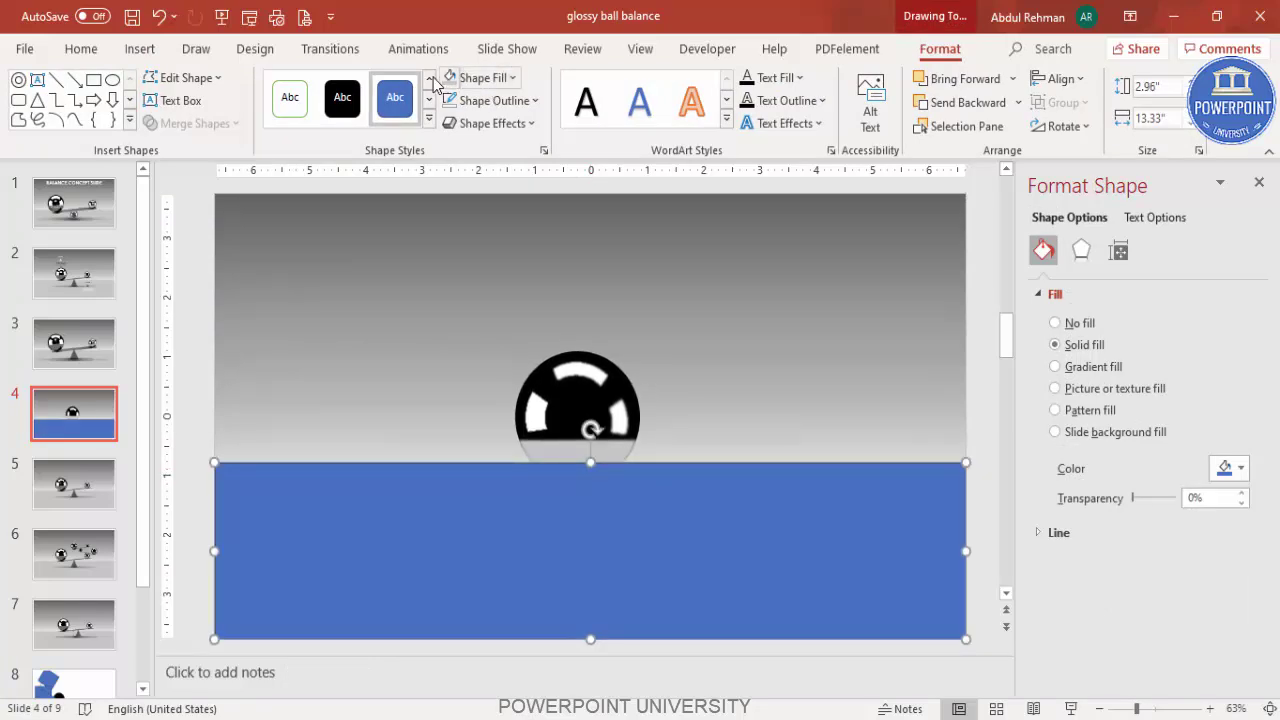
click(447, 80)
click(490, 100)
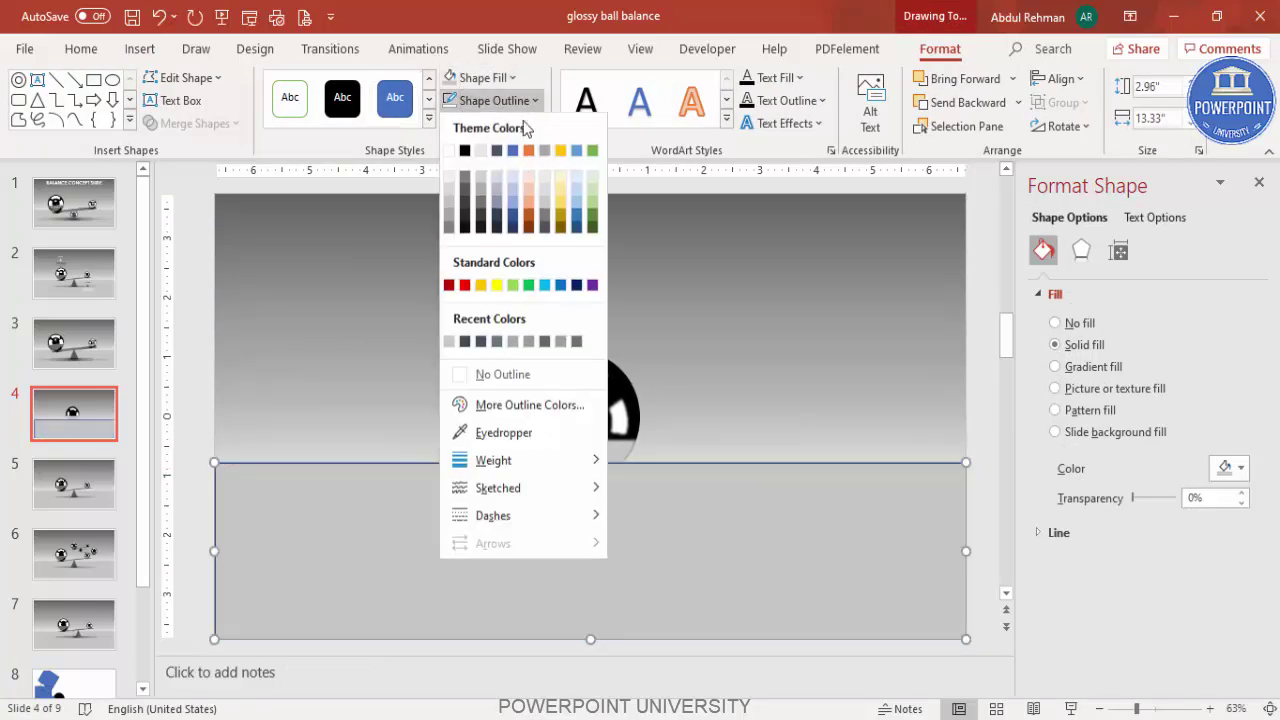
click(519, 378)
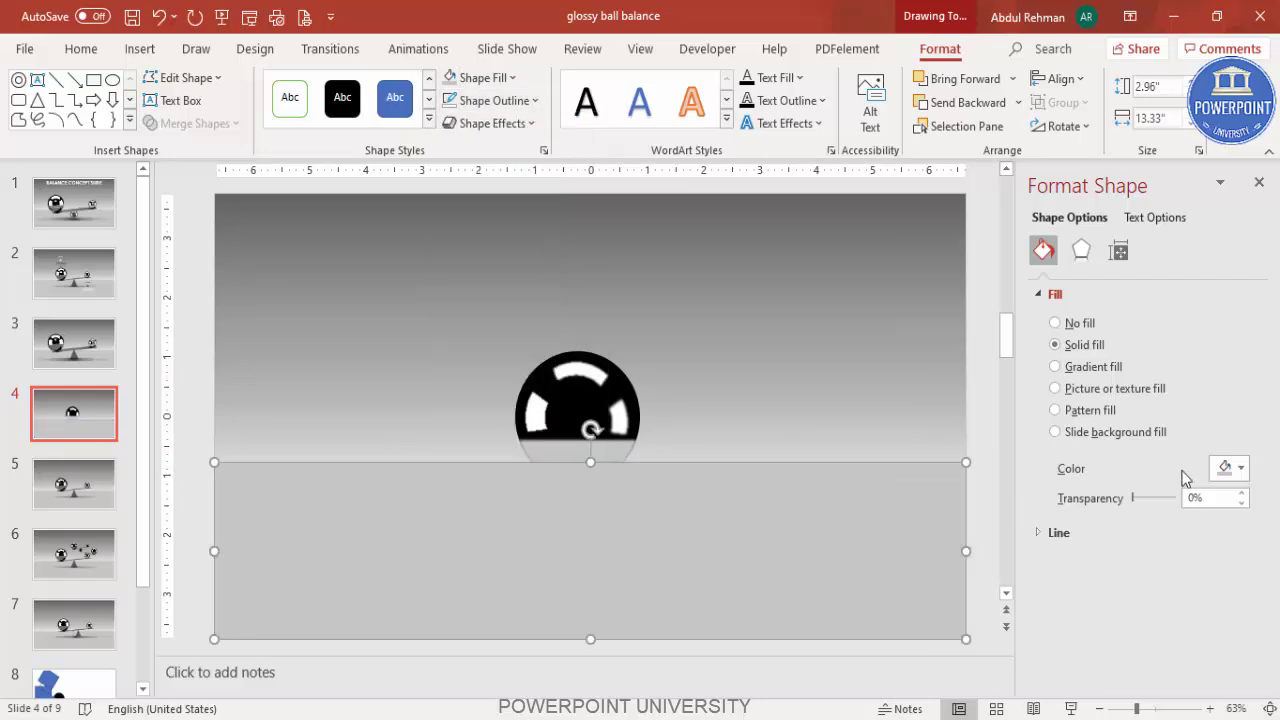
click(1084, 253)
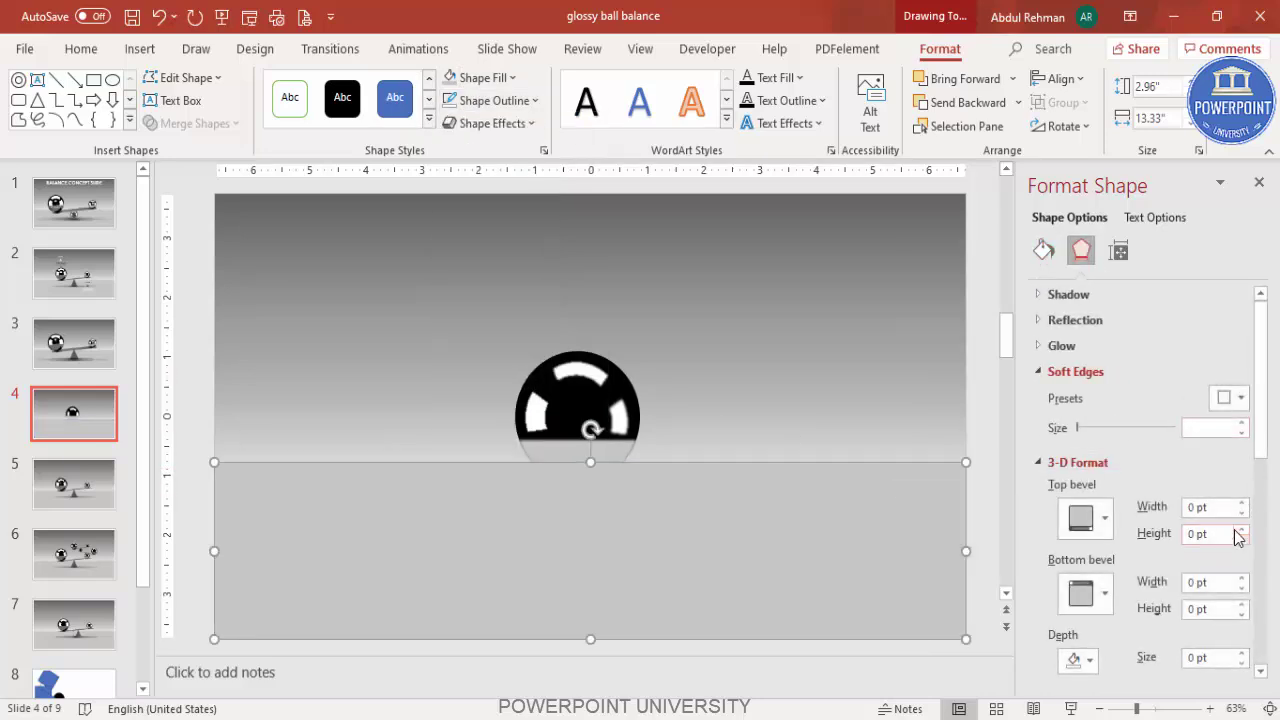
Give the floor rectangle 9 pt soft edges
click(1242, 423)
click(1242, 423)
click(1242, 423)
click(1242, 423)
click(1242, 423)
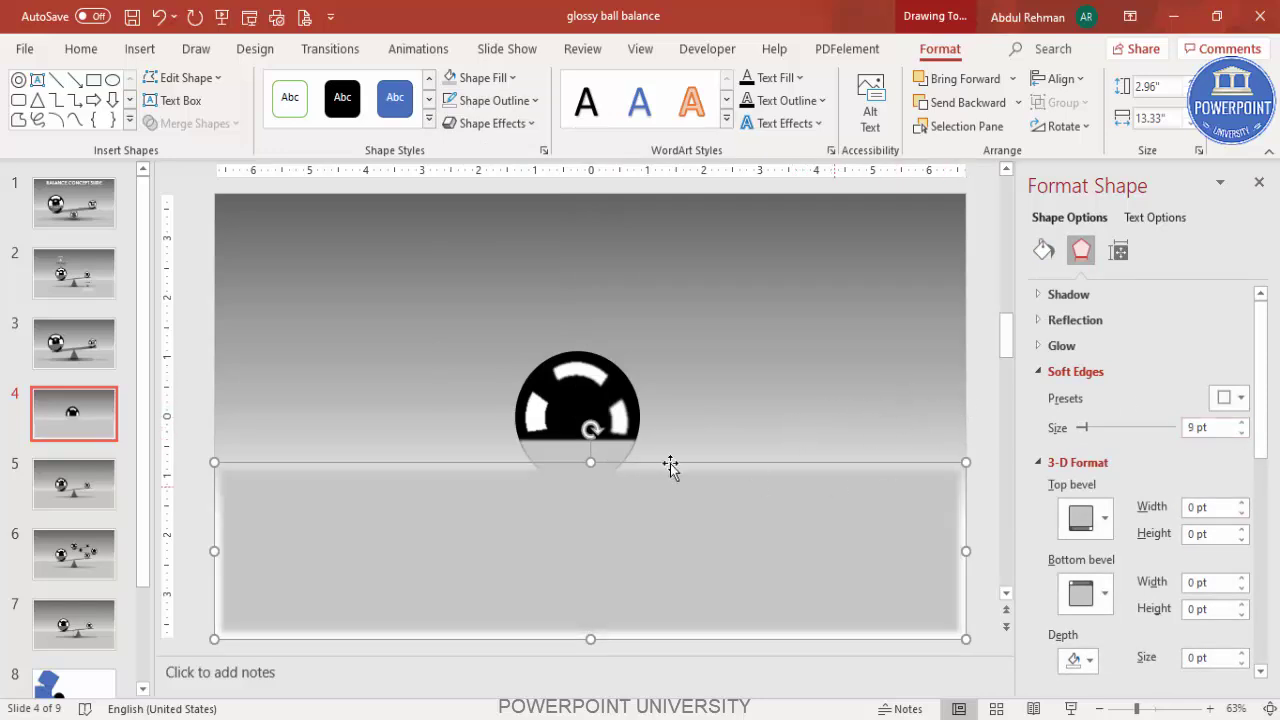
Resize the floor to 14.31 by 3.1 inches so it overhangs both slide sides
drag(590, 462, 591, 472)
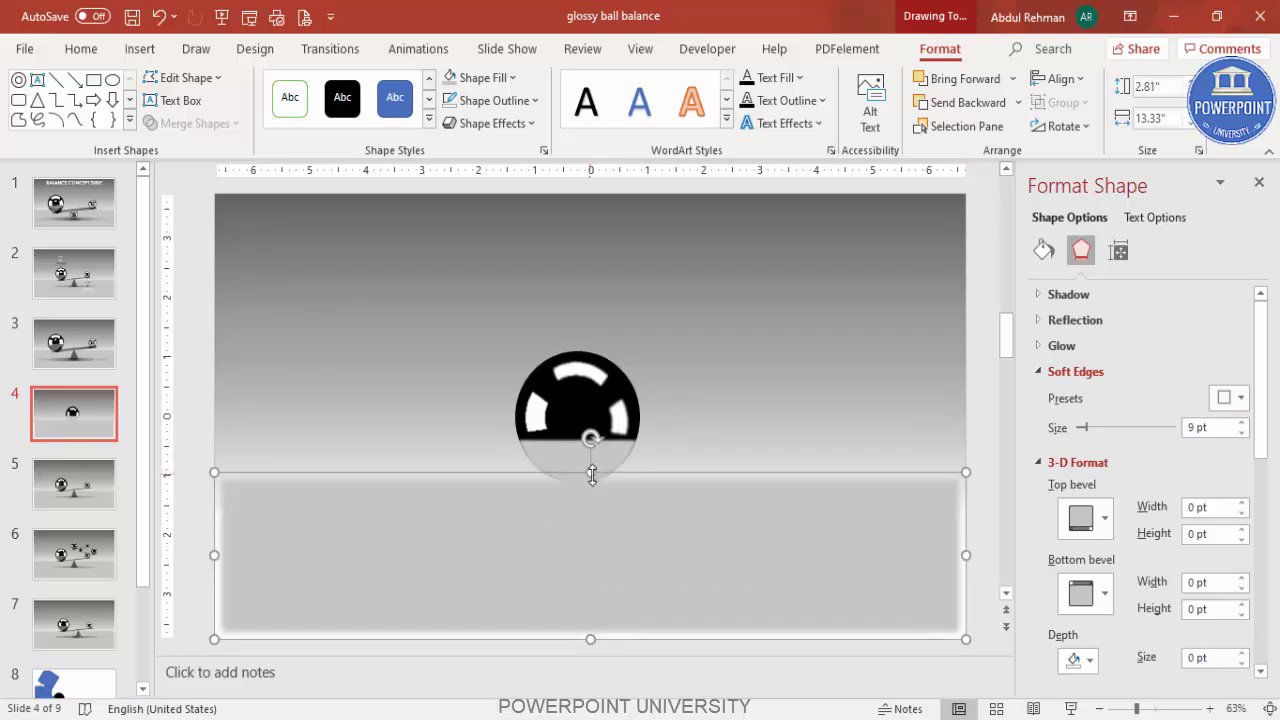
click(1099, 708)
drag(891, 597, 914, 609)
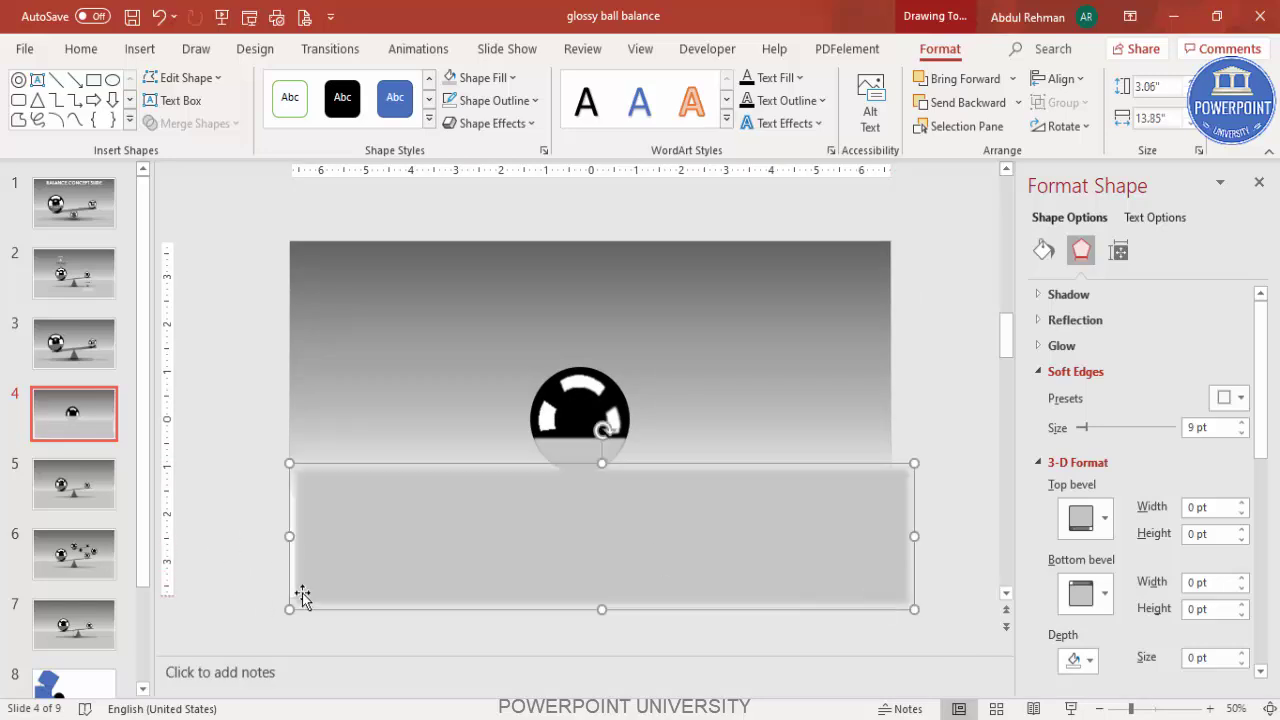
drag(288, 610, 268, 611)
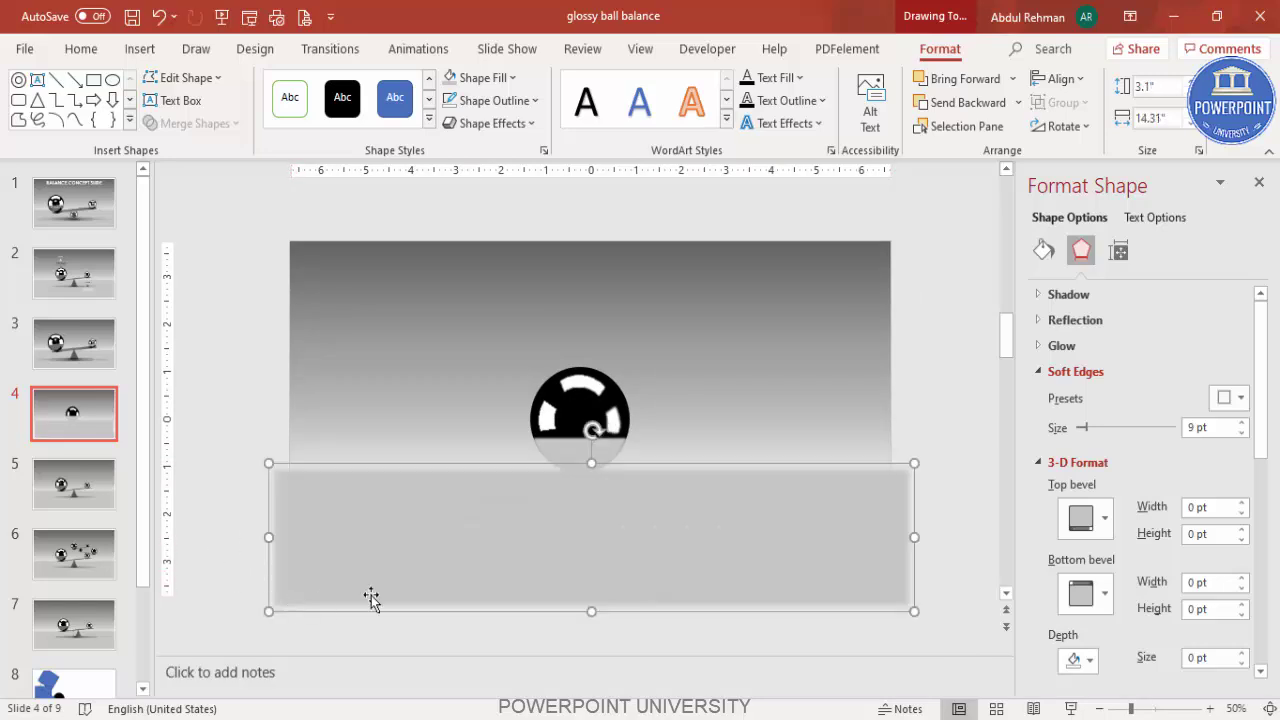
key(Escape)
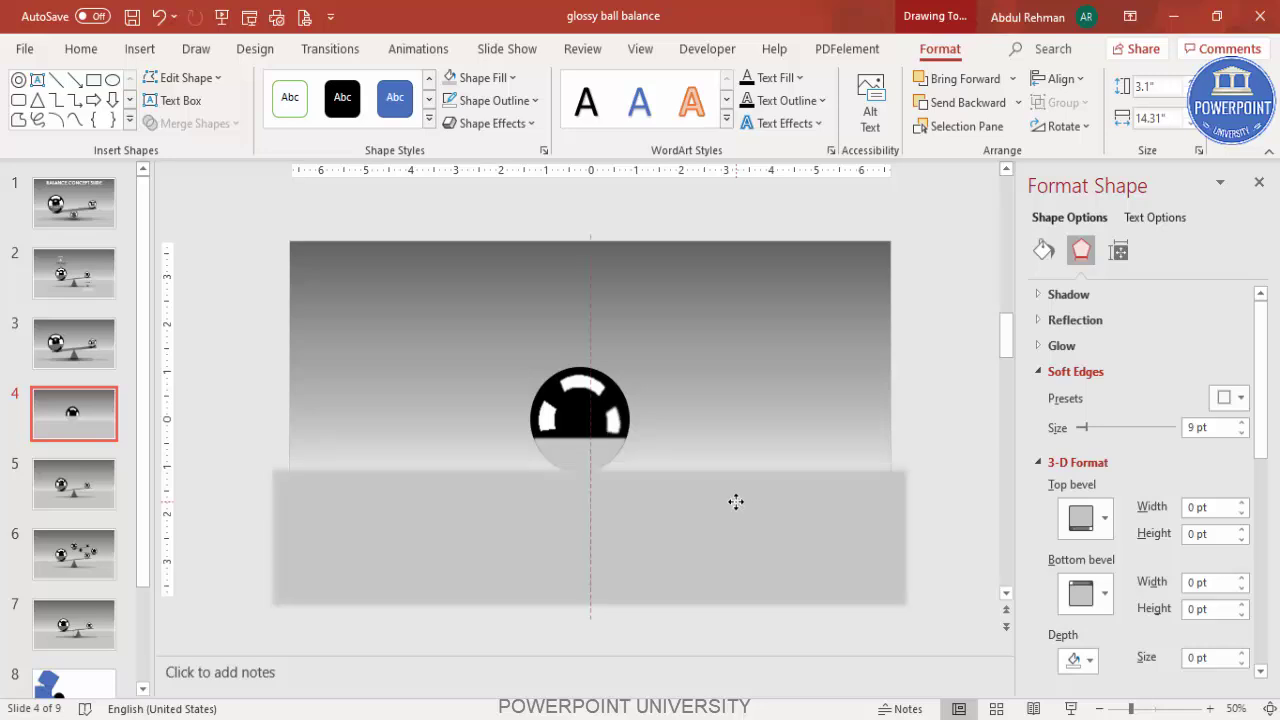
drag(226, 282, 757, 527)
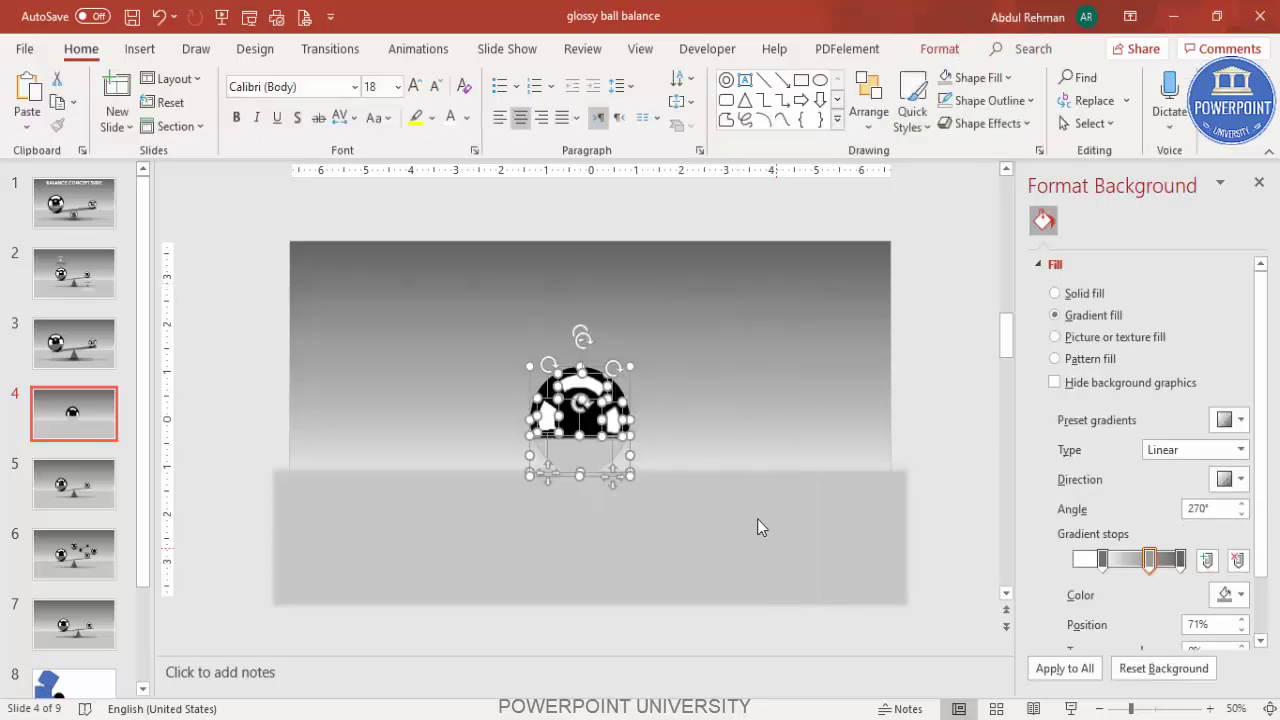
Bring the ball's pieces to the front of the floor and move the ball left and down
click(938, 50)
click(1013, 79)
click(998, 129)
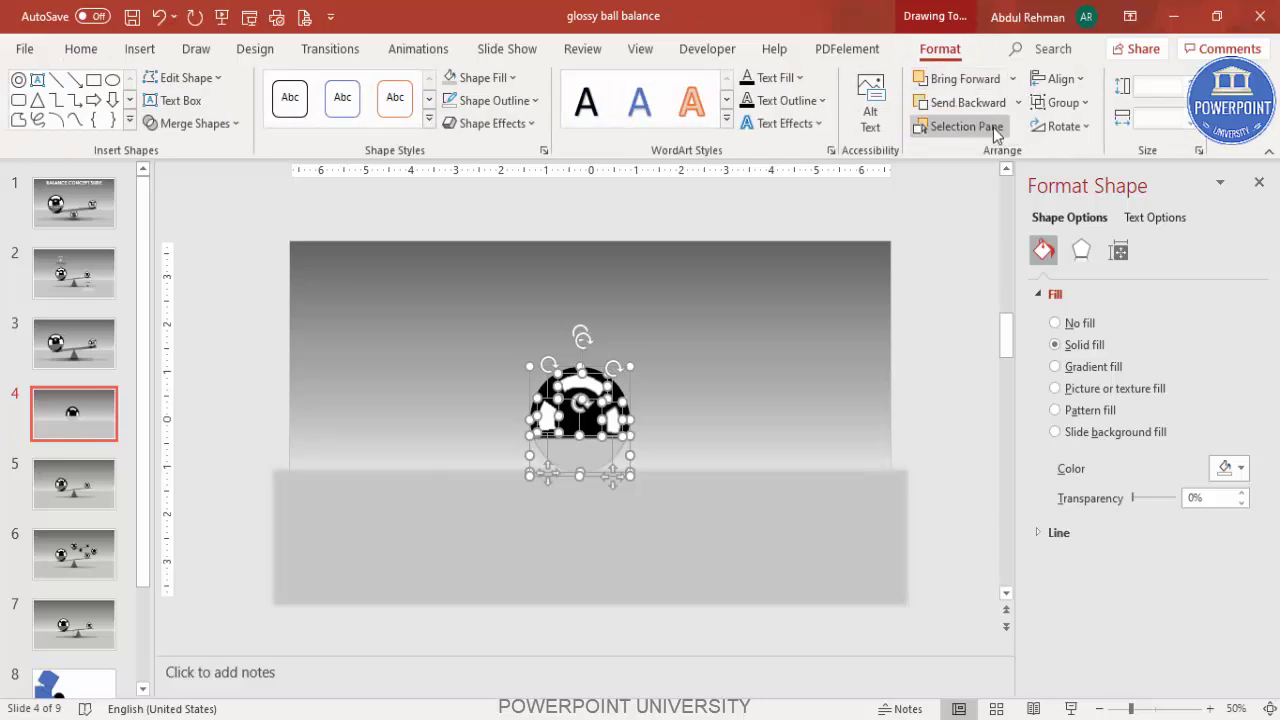
drag(597, 374, 572, 394)
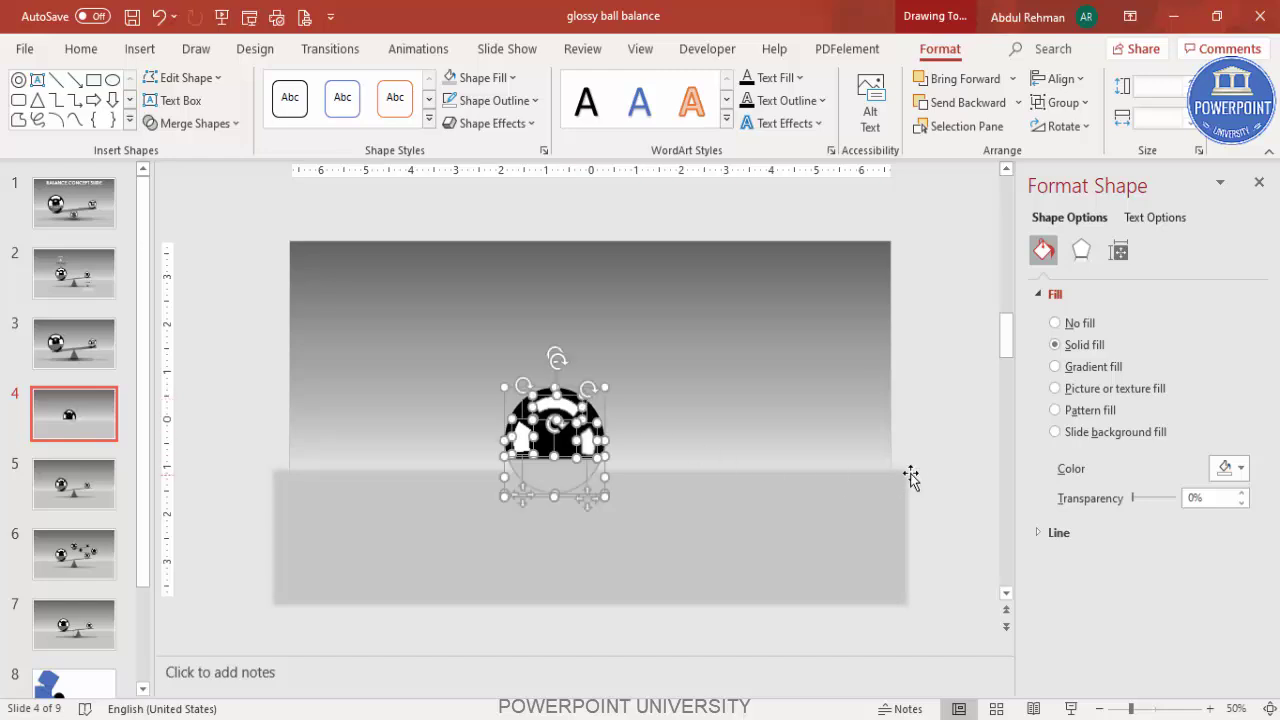
Fill the ball's lower half-circle with a darker grey
click(900, 480)
click(566, 488)
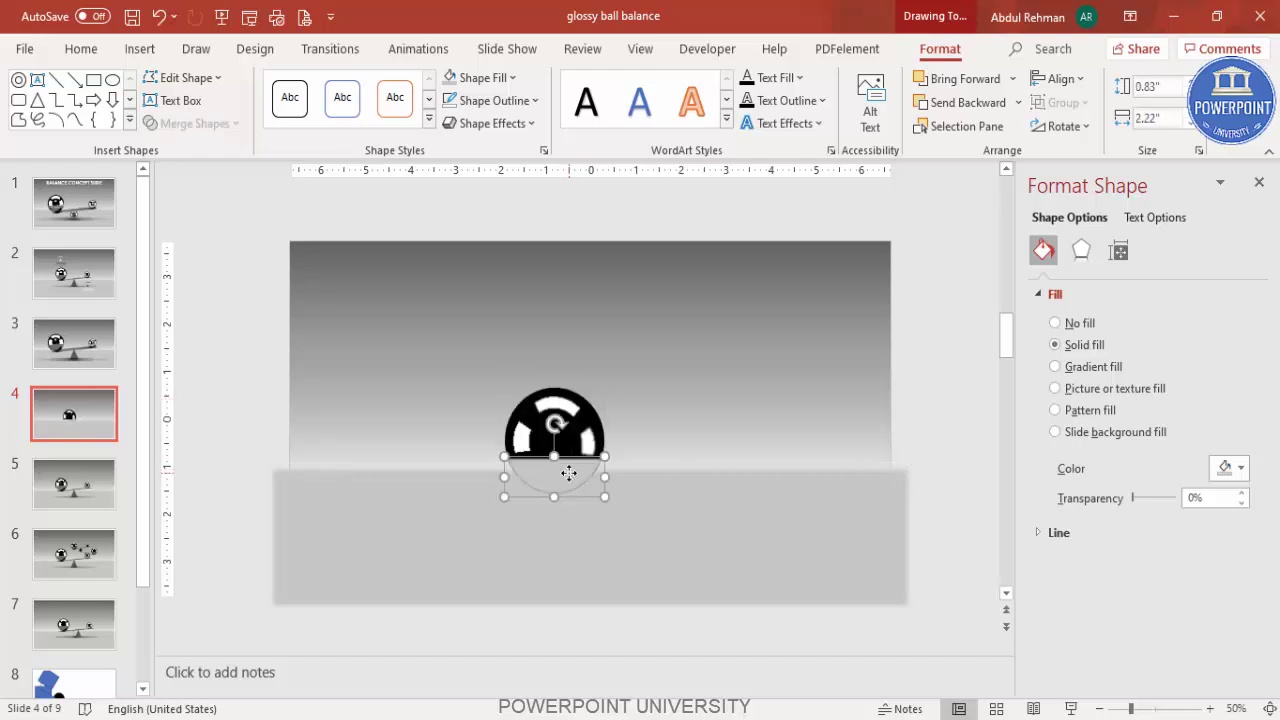
click(470, 77)
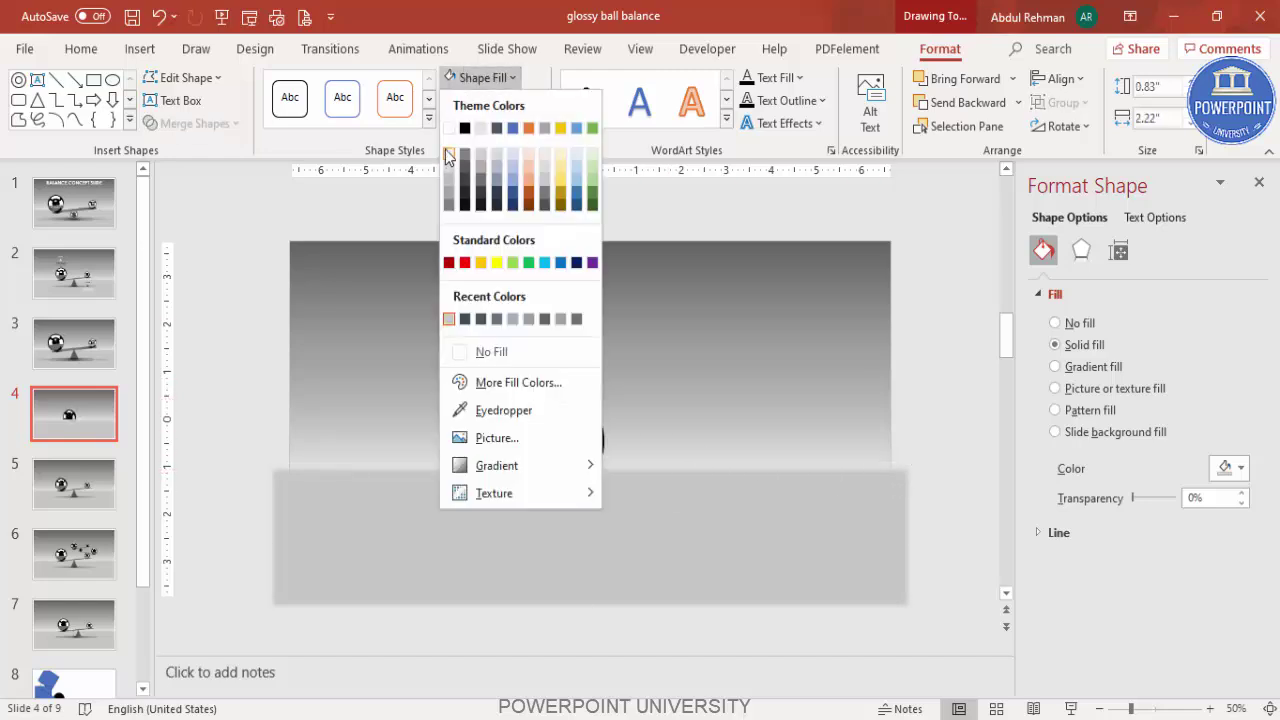
click(445, 149)
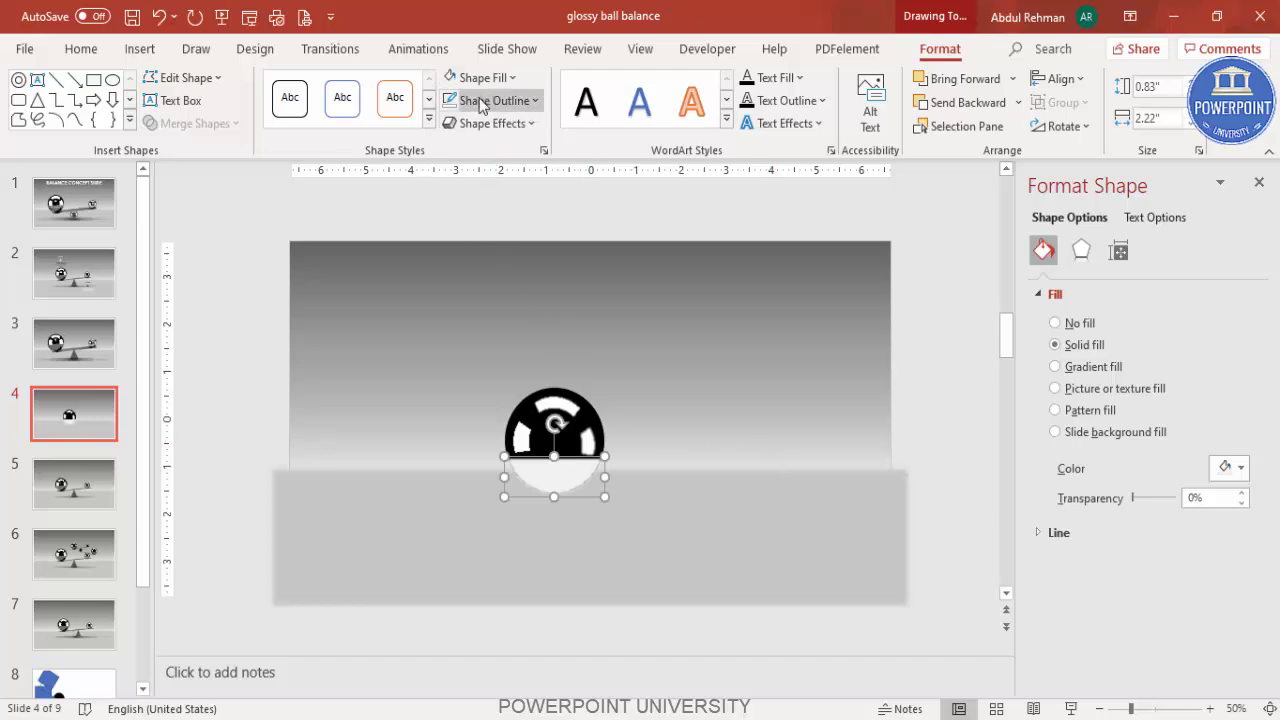
click(470, 77)
click(446, 175)
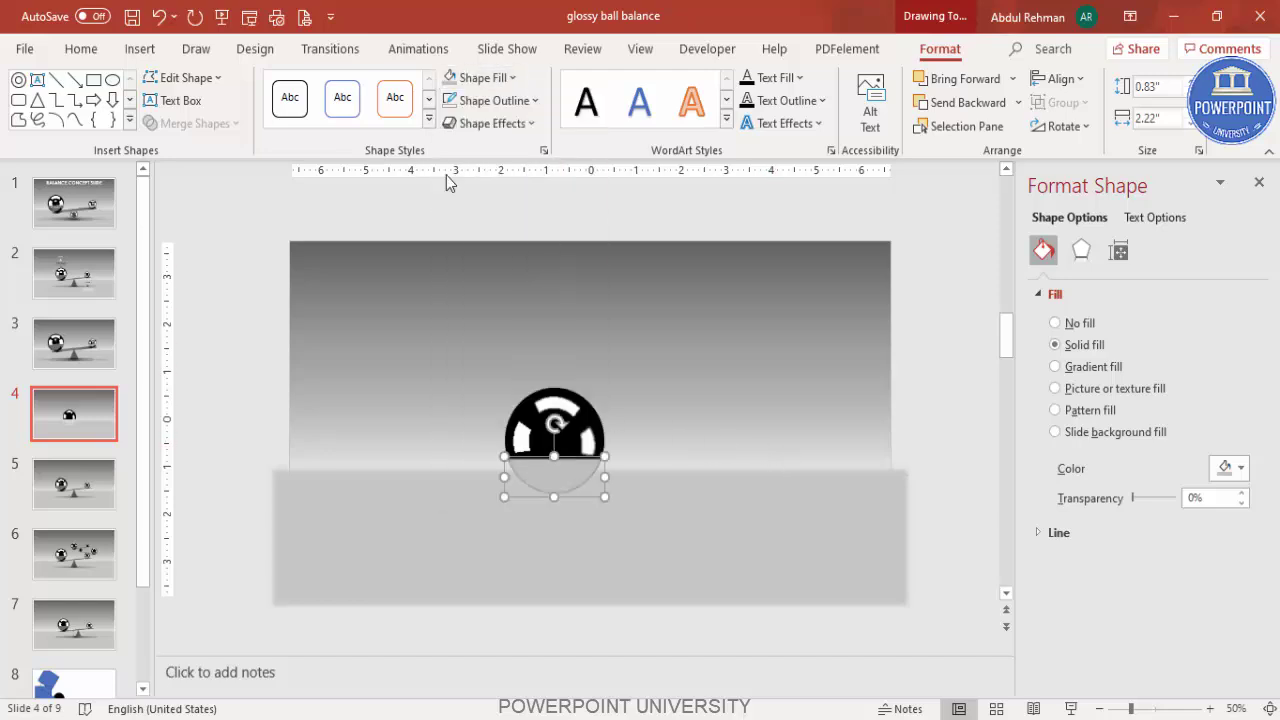
click(476, 77)
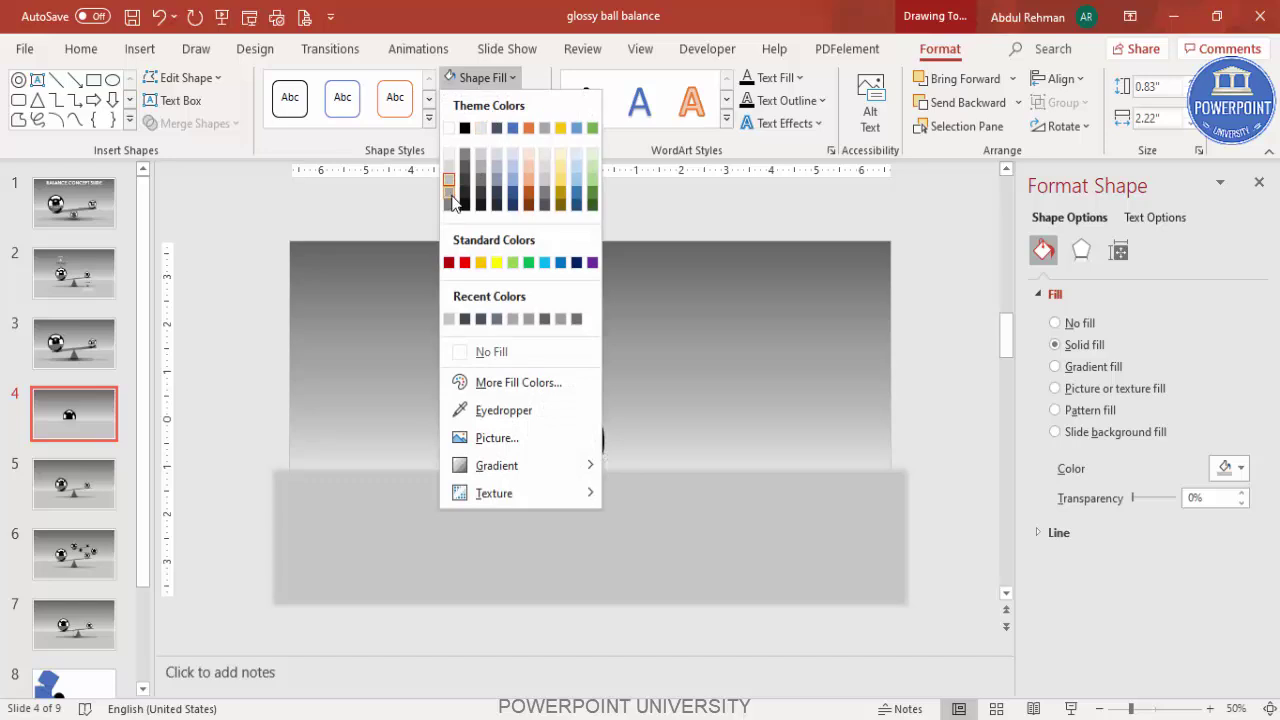
click(449, 206)
click(933, 441)
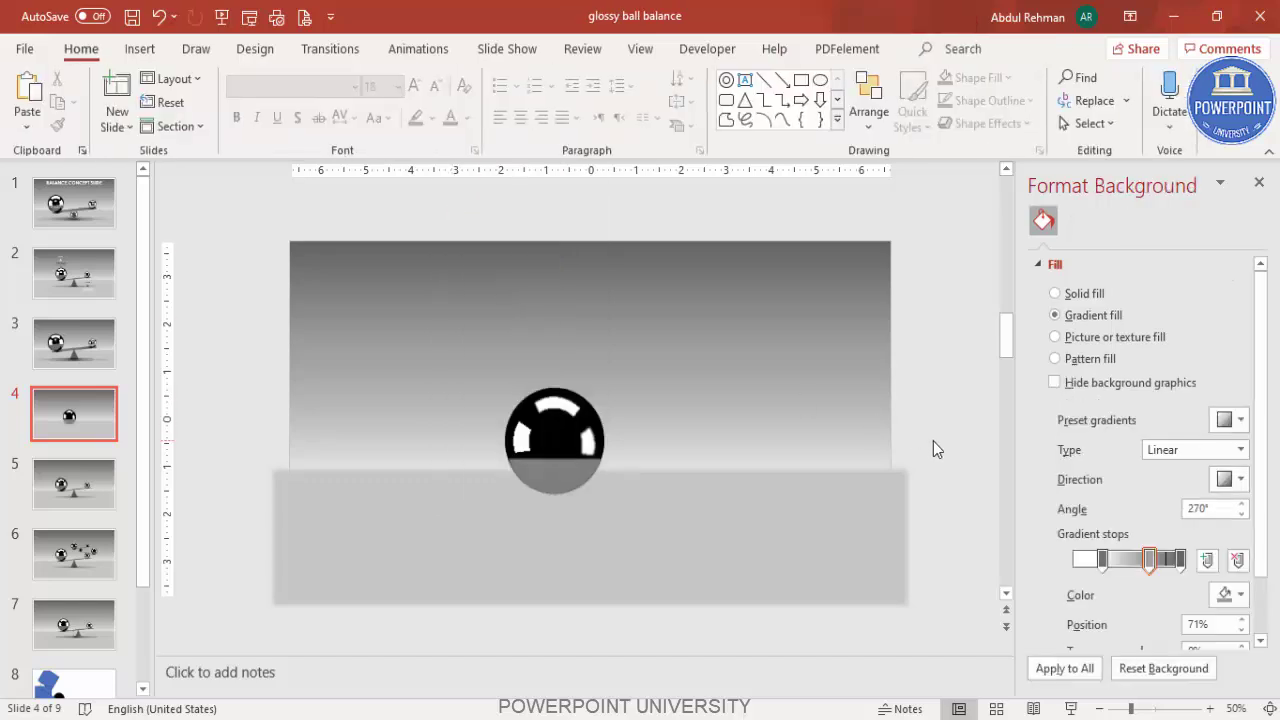
Move the whole ball further left along the floor
drag(244, 326, 712, 552)
drag(566, 446, 499, 457)
click(894, 358)
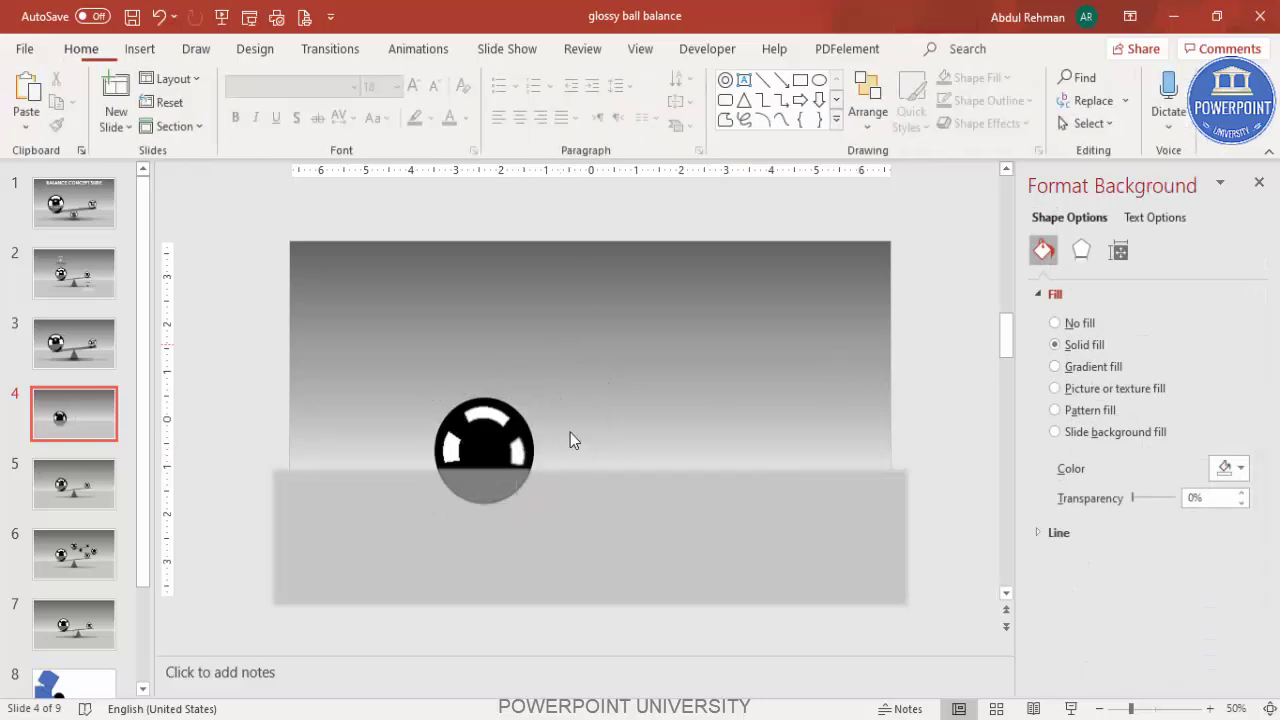
Add a small white, outline-free, soft-edged oval glint at the ball's centre
click(140, 48)
click(301, 131)
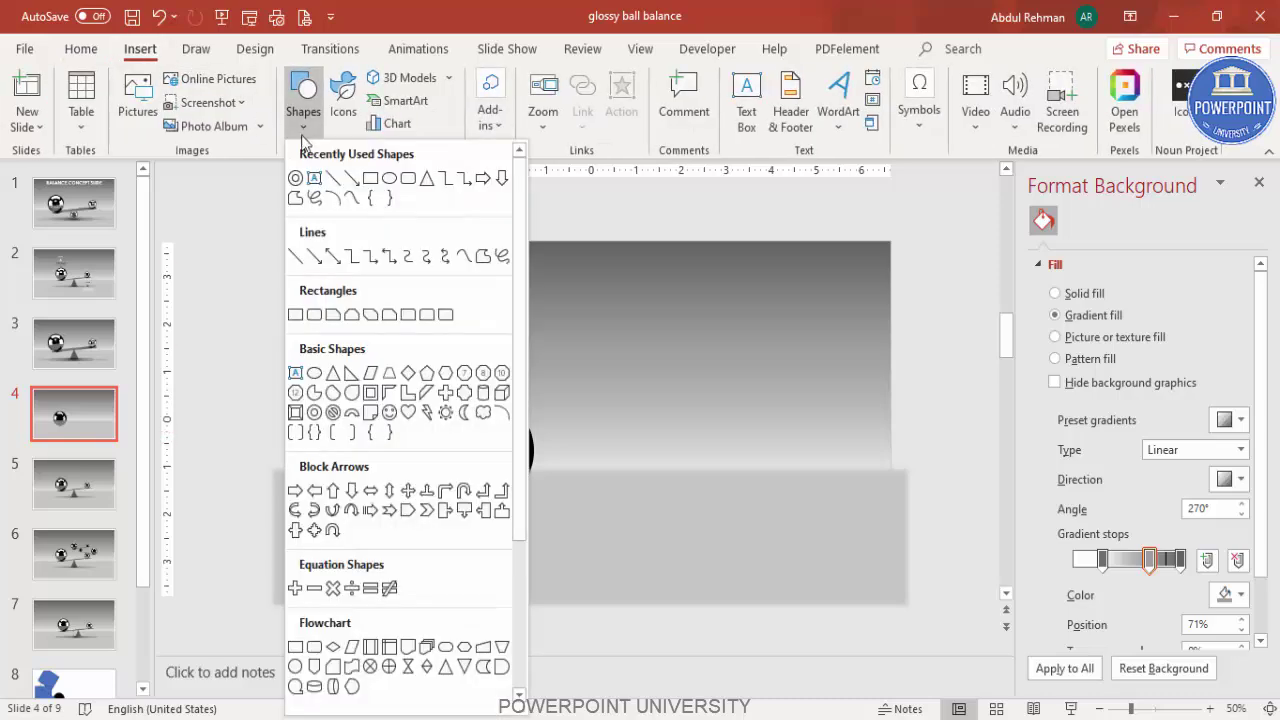
click(314, 372)
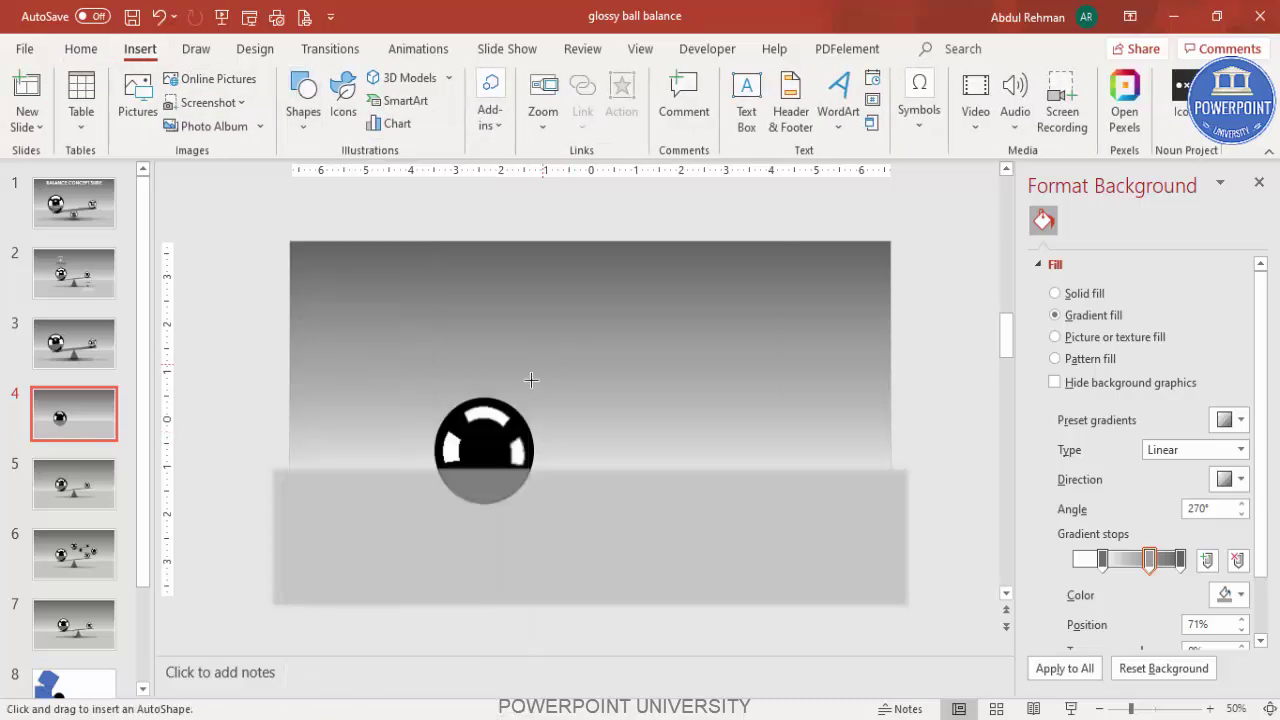
mouse_move(476, 426)
mouse_down()
mouse_move(501, 458)
mouse_move(483, 438)
mouse_up()
click(514, 102)
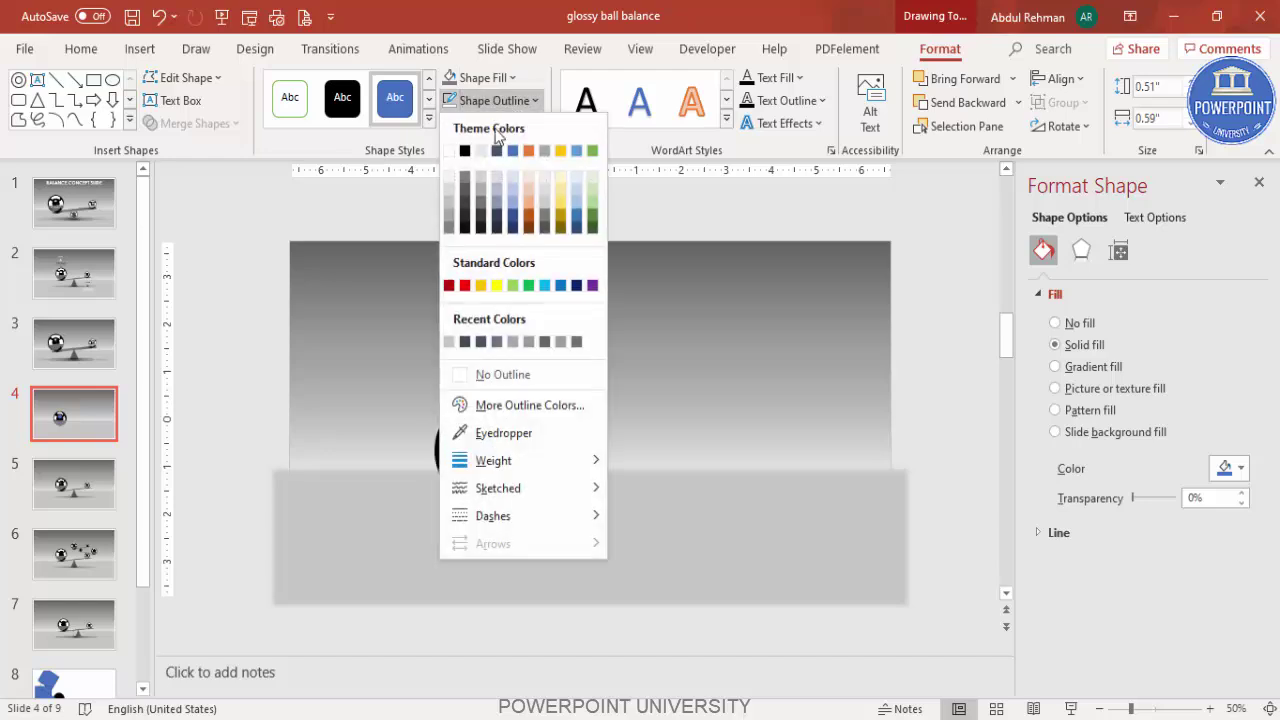
click(503, 368)
click(500, 78)
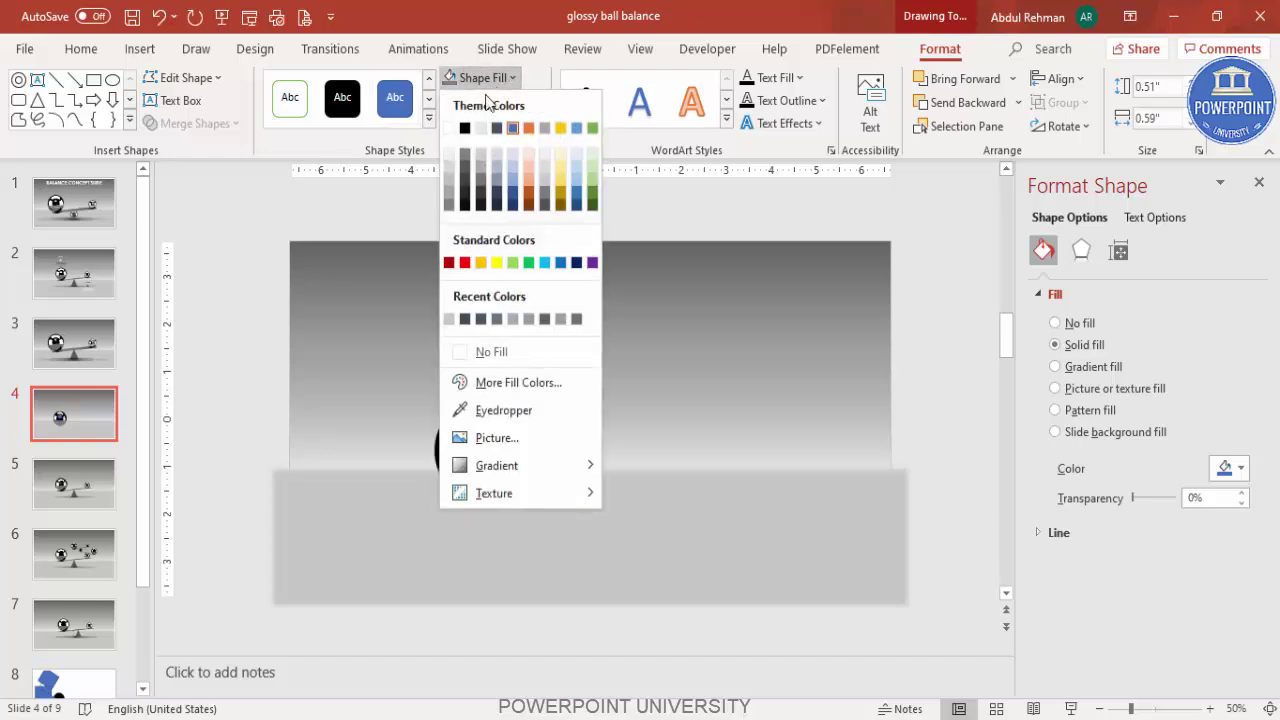
click(449, 129)
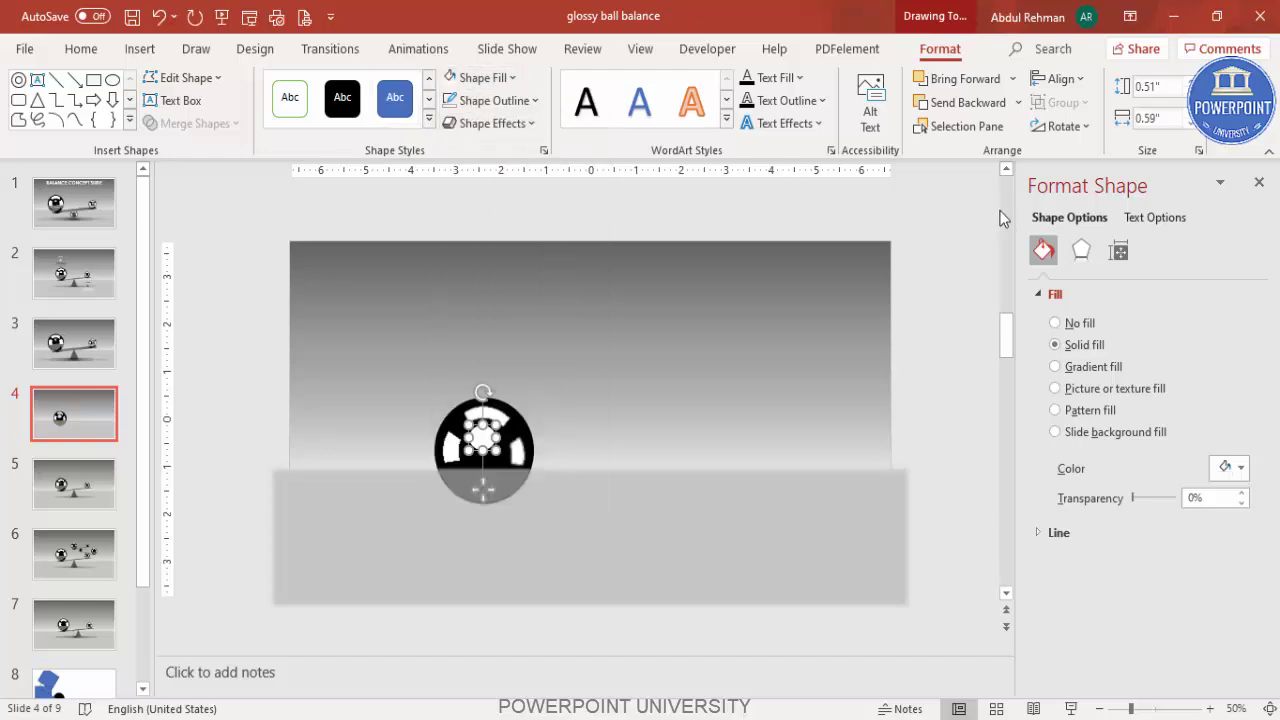
click(1083, 255)
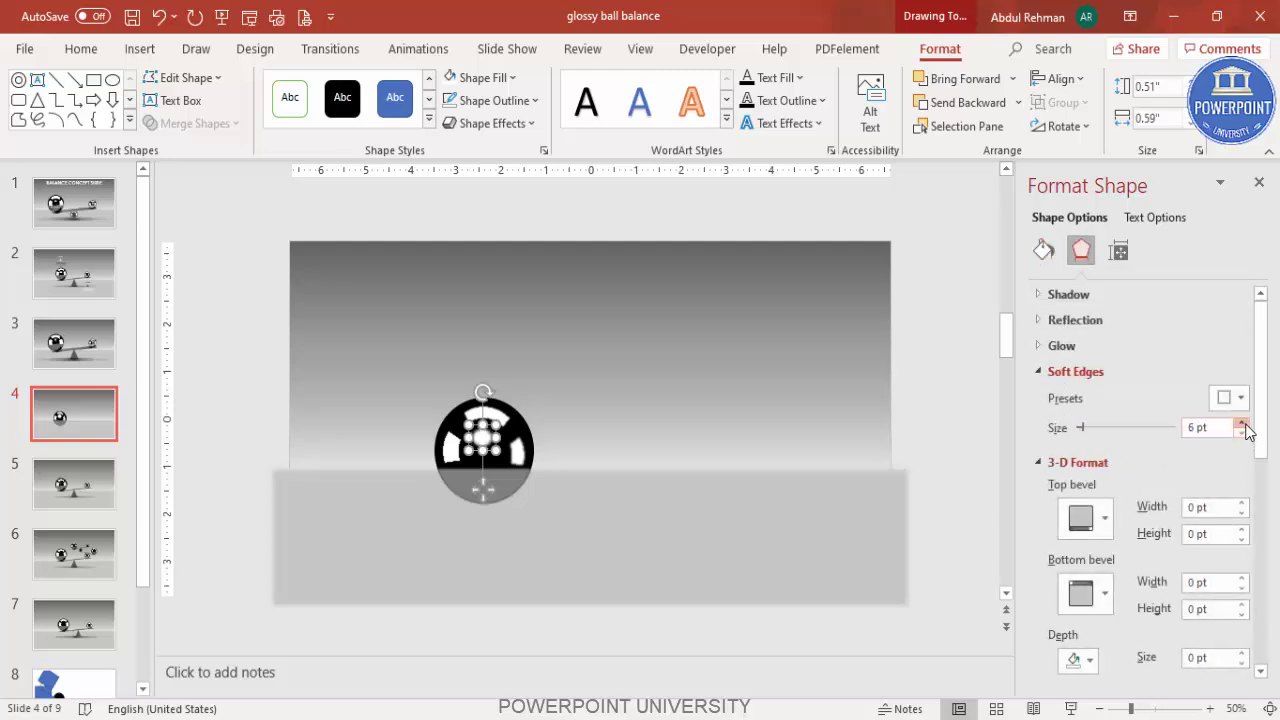
click(773, 232)
click(482, 443)
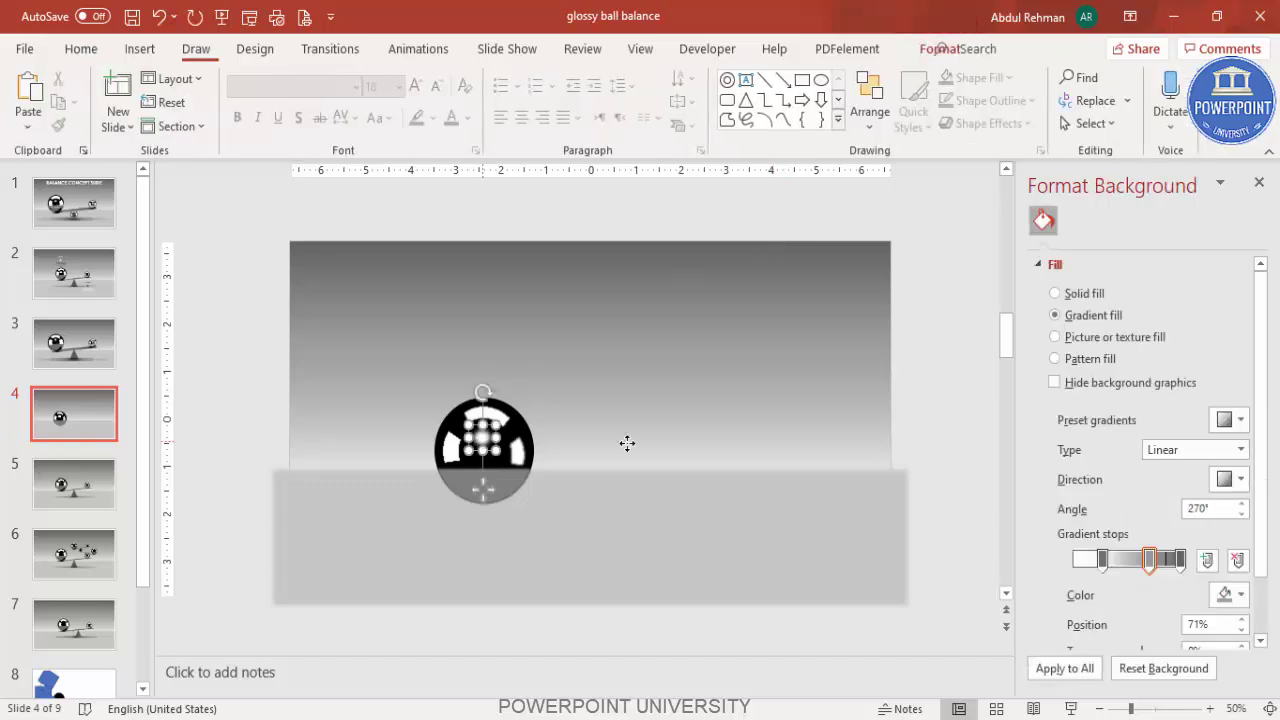
click(599, 224)
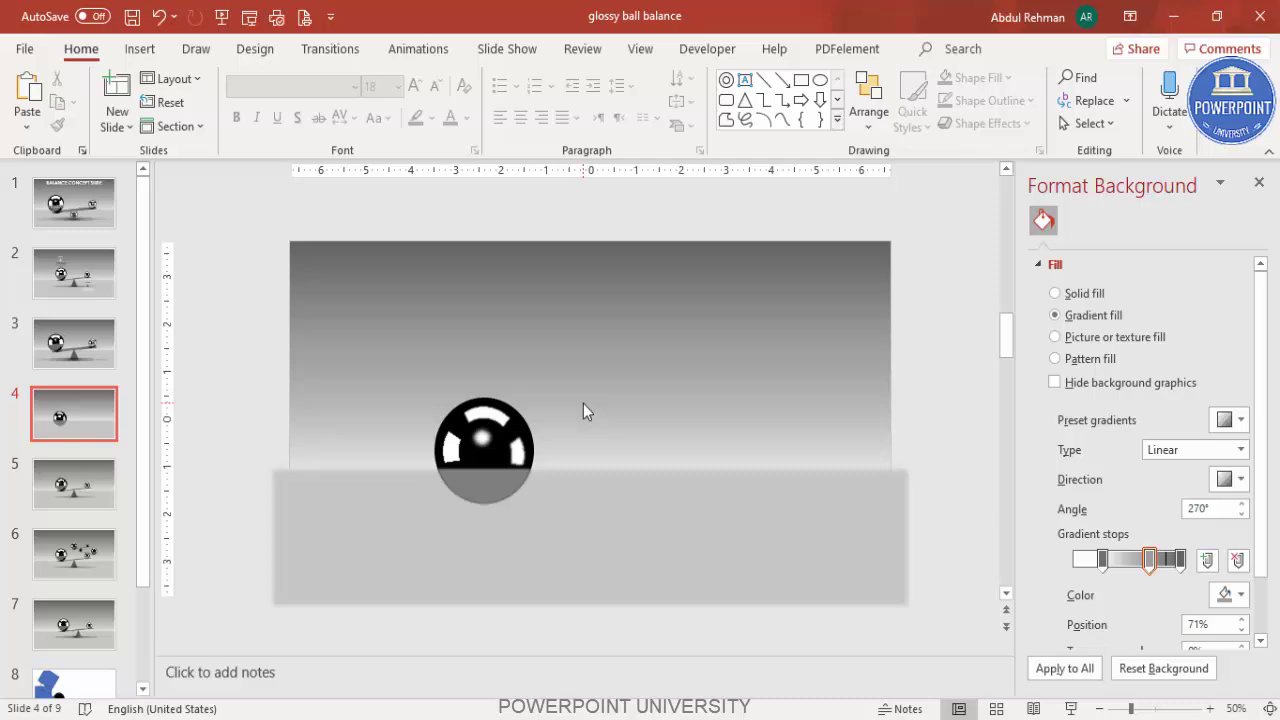
Group the ball's pieces into one 2.29 by 2.23-inch object and shift it up and left
drag(261, 358, 618, 538)
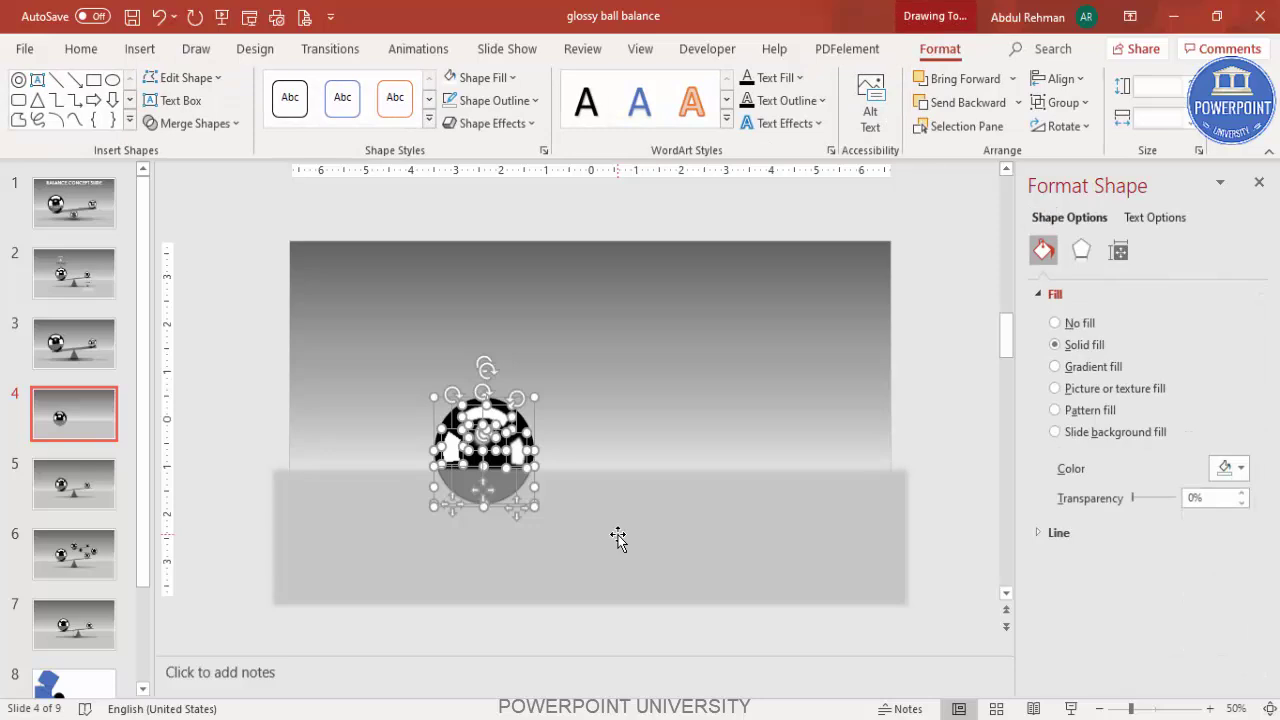
key(ctrl+g)
drag(502, 441, 458, 436)
click(237, 350)
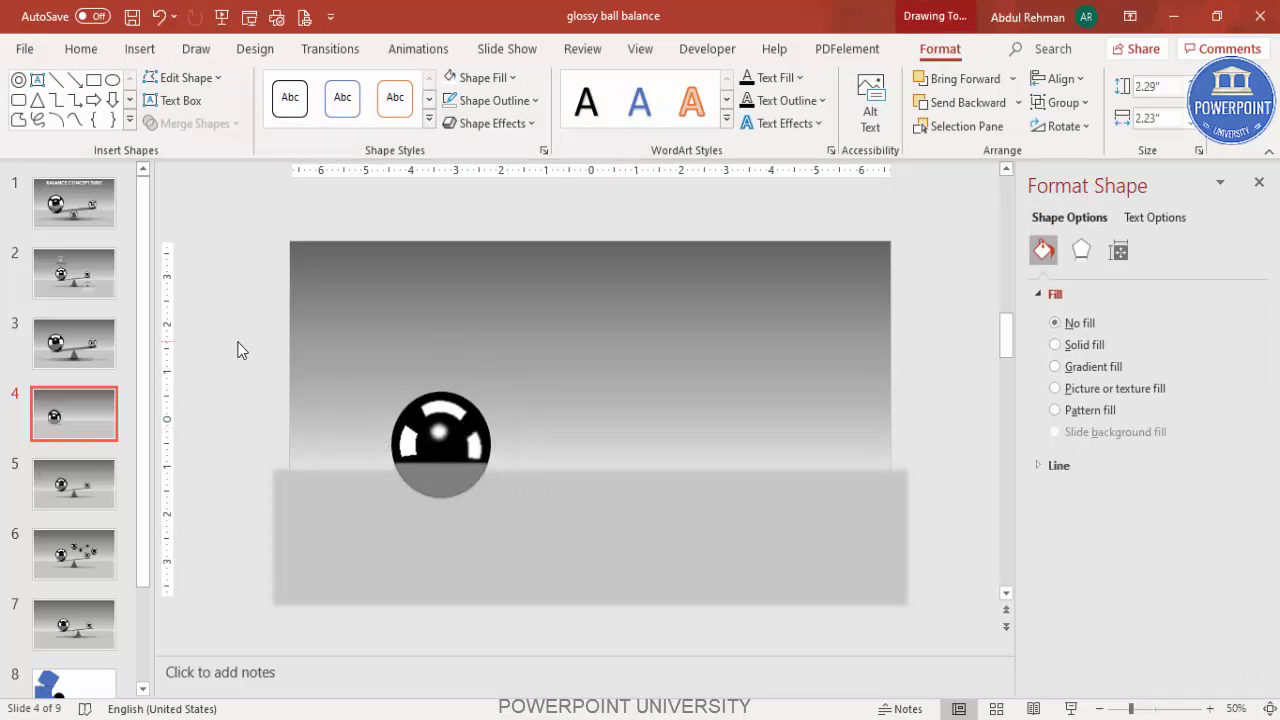
Draw a 6.65 by 1.06-inch dark grey rectangle with no outline below the ball
click(140, 49)
click(303, 105)
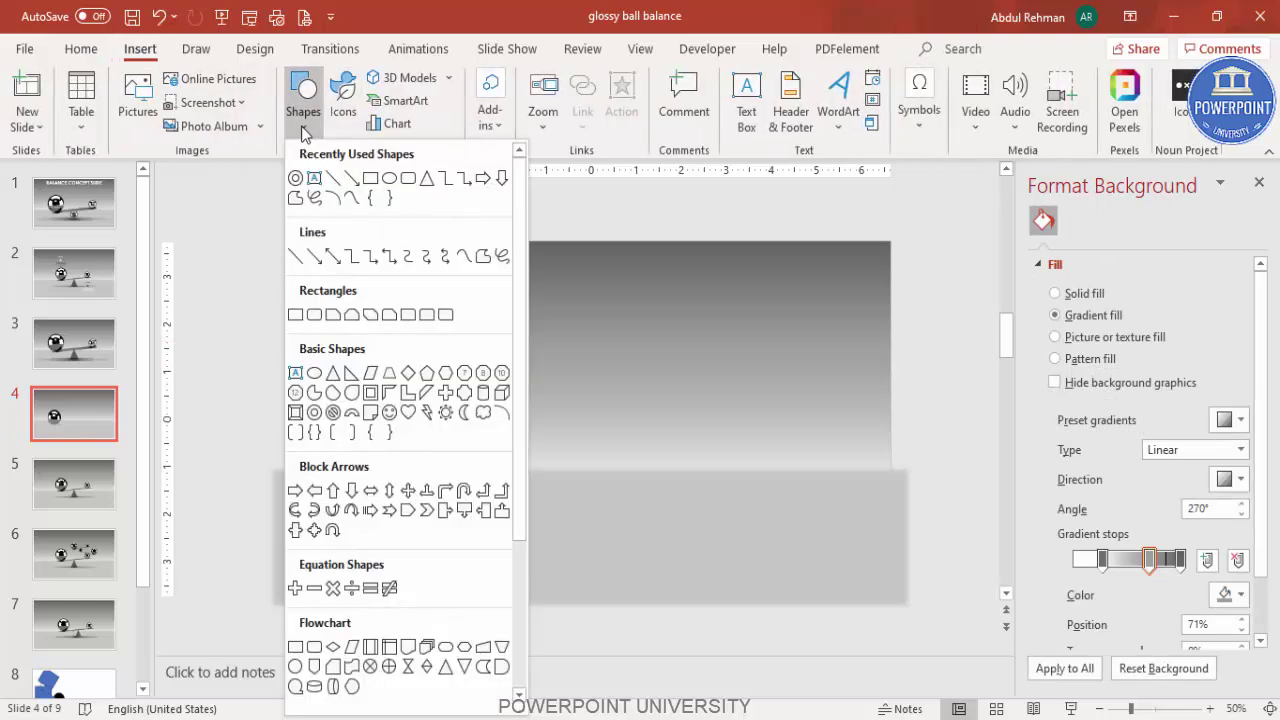
click(295, 316)
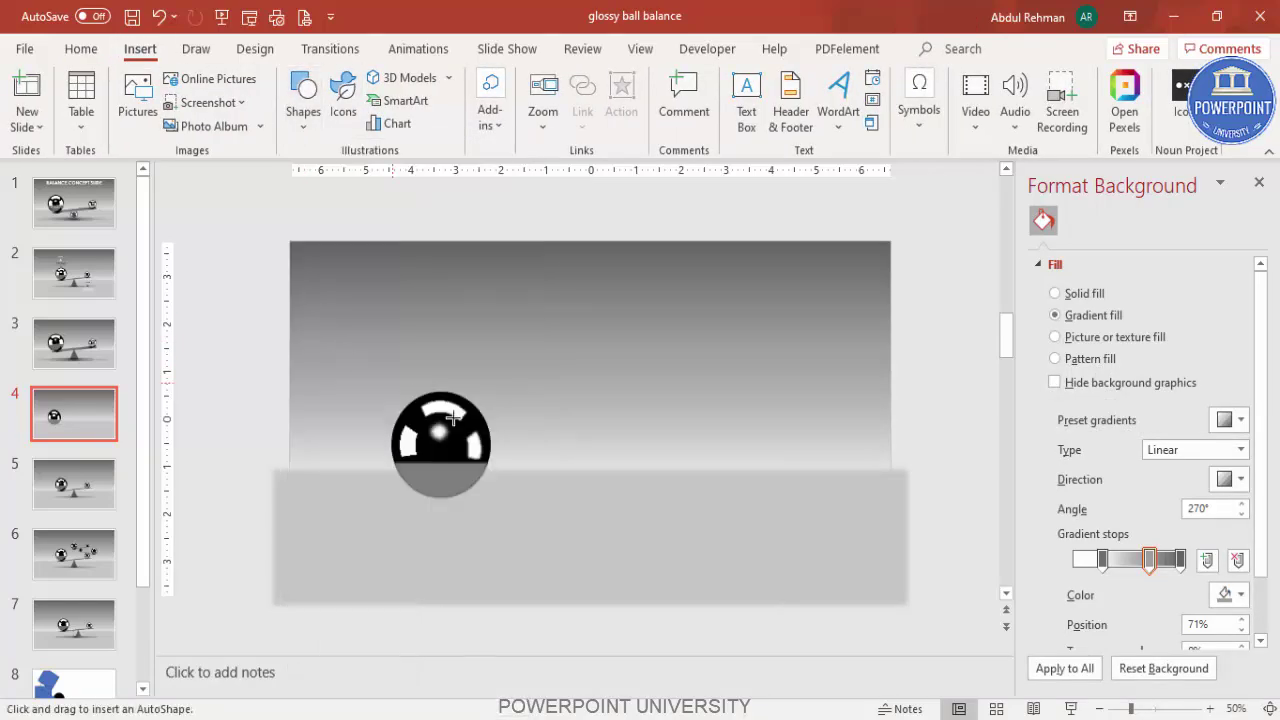
drag(441, 484, 740, 528)
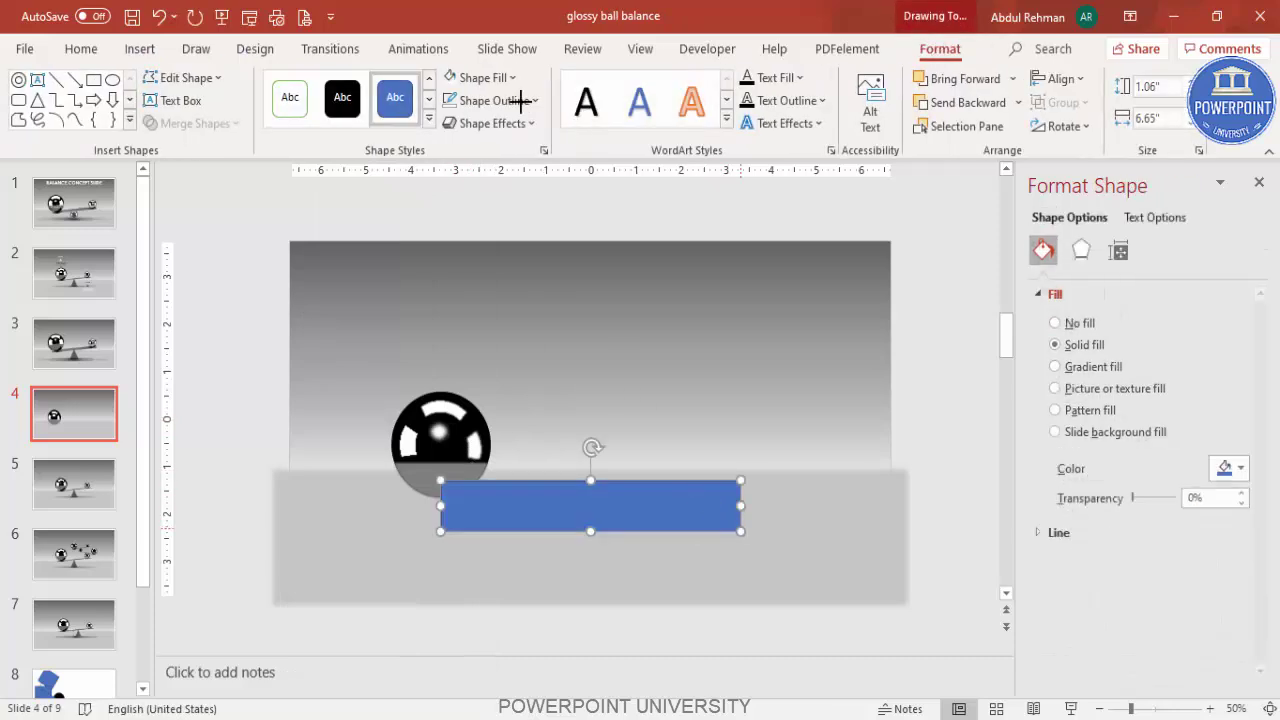
click(517, 100)
click(515, 376)
click(480, 77)
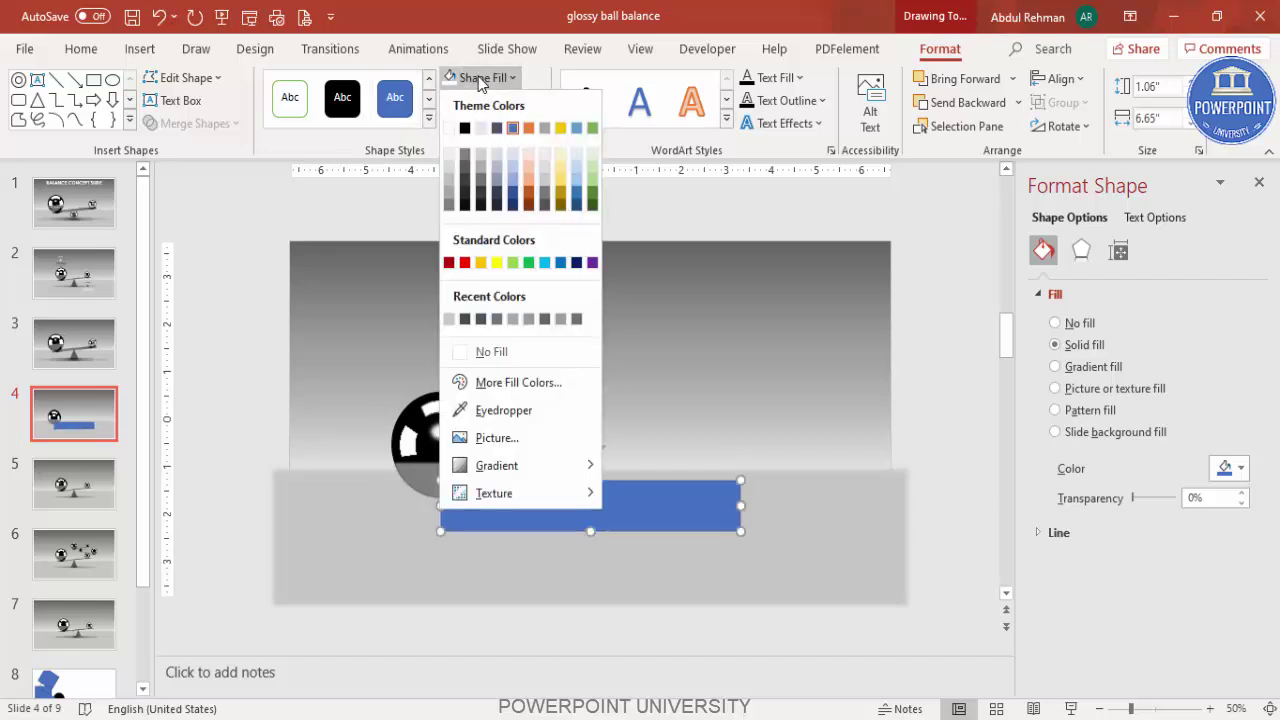
click(466, 170)
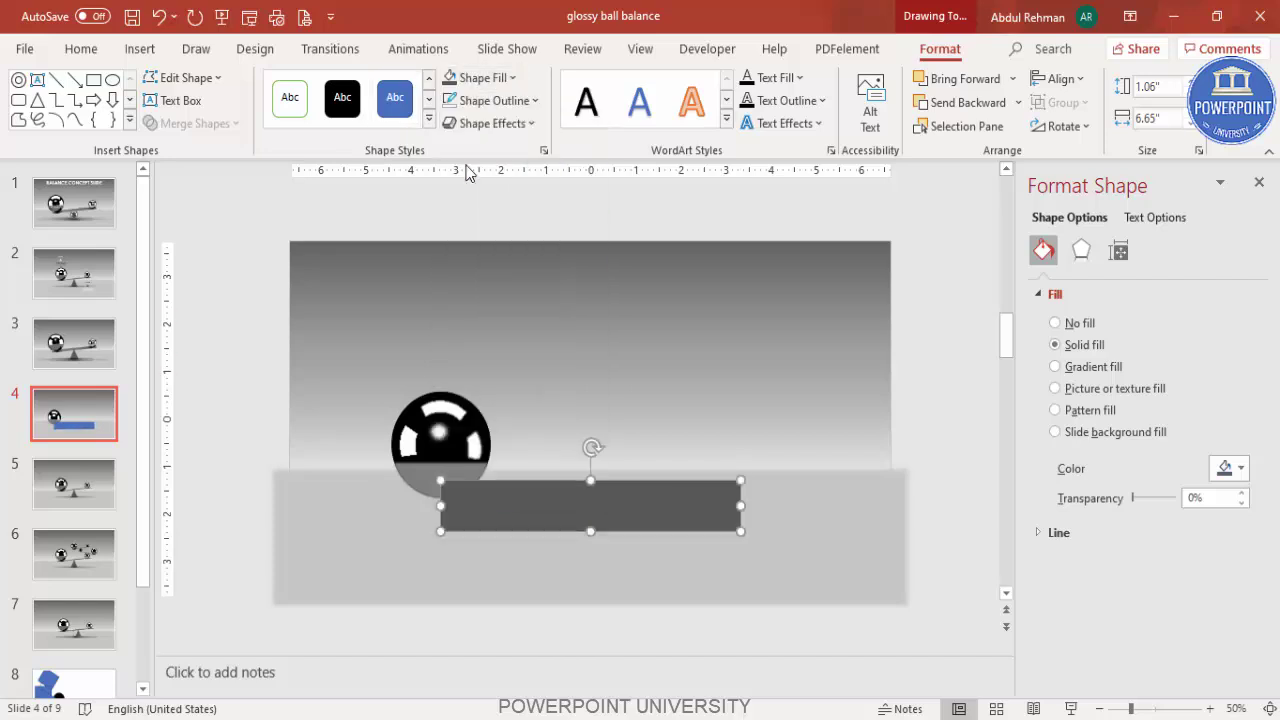
click(1080, 252)
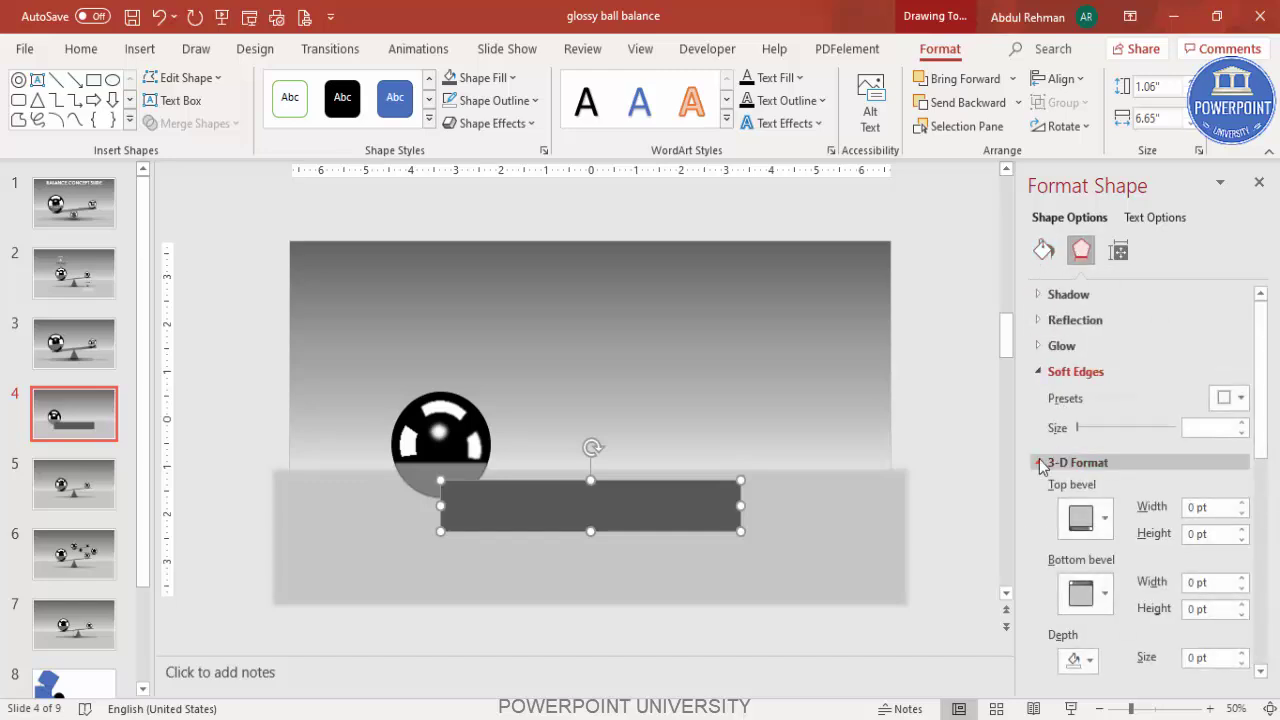
Apply the Perspective Relaxed Moderately 3-D rotation preset to the bar and increase its depth
click(1040, 463)
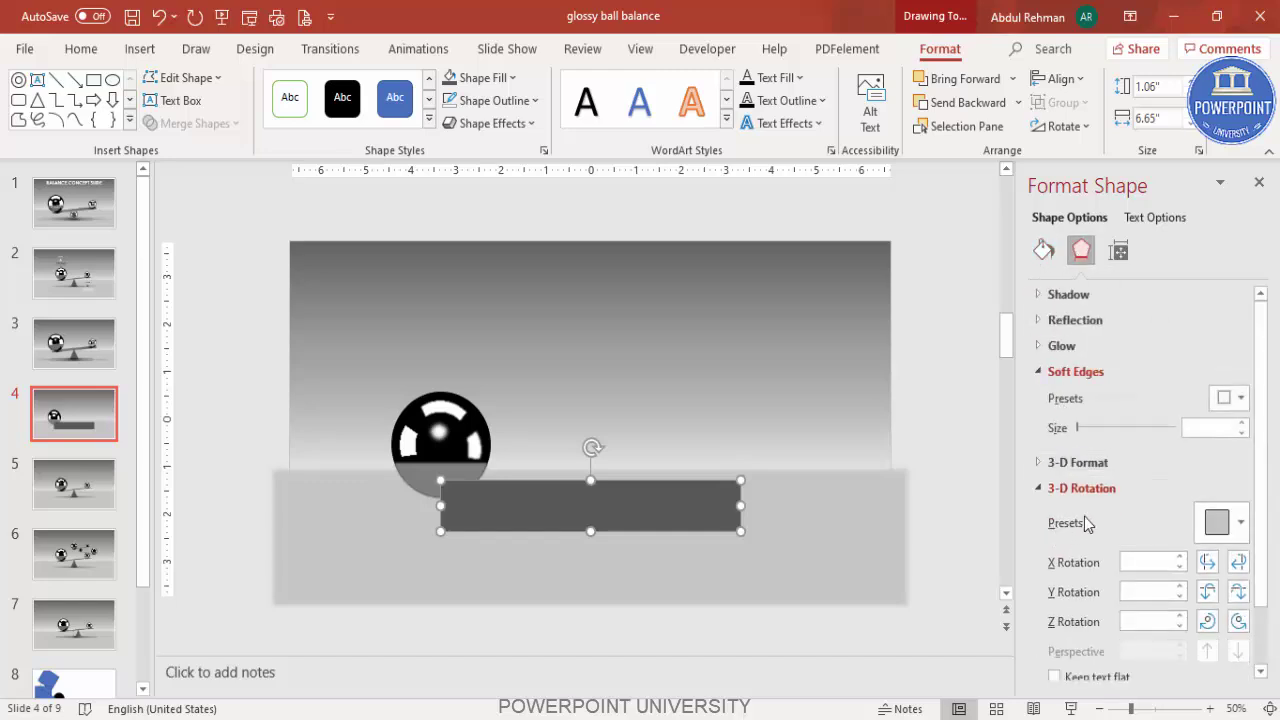
click(1222, 522)
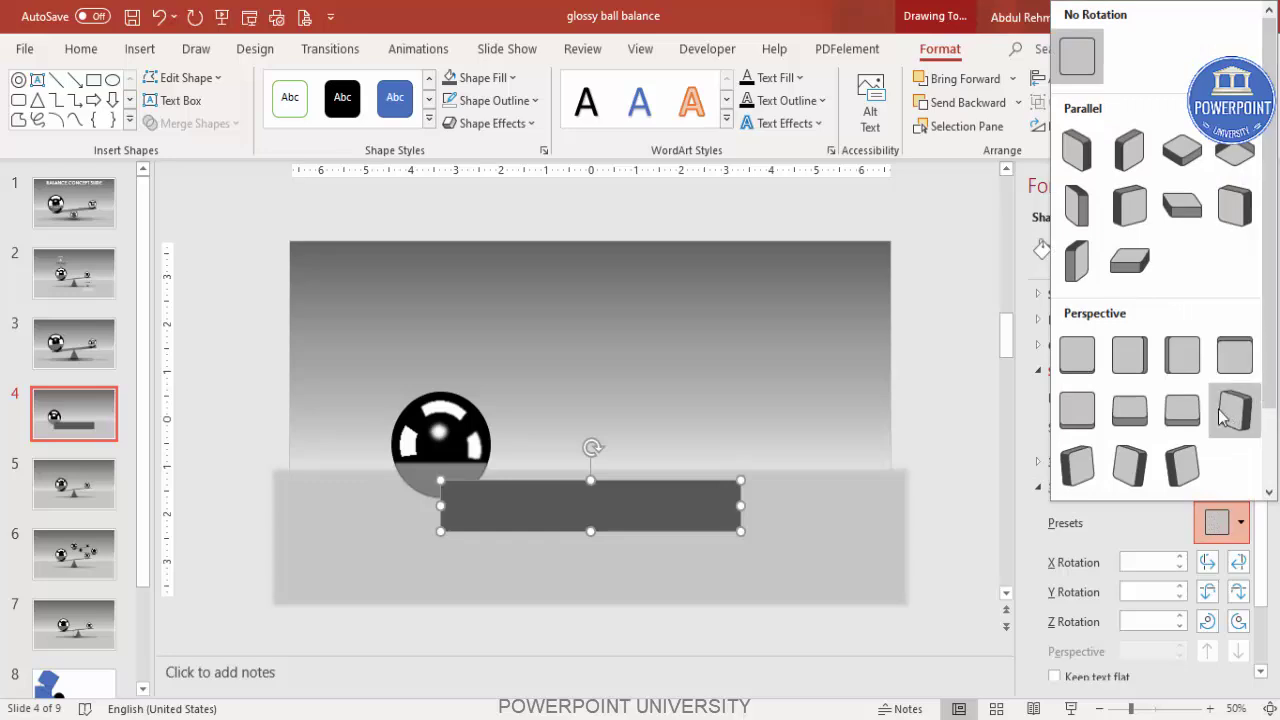
click(1134, 412)
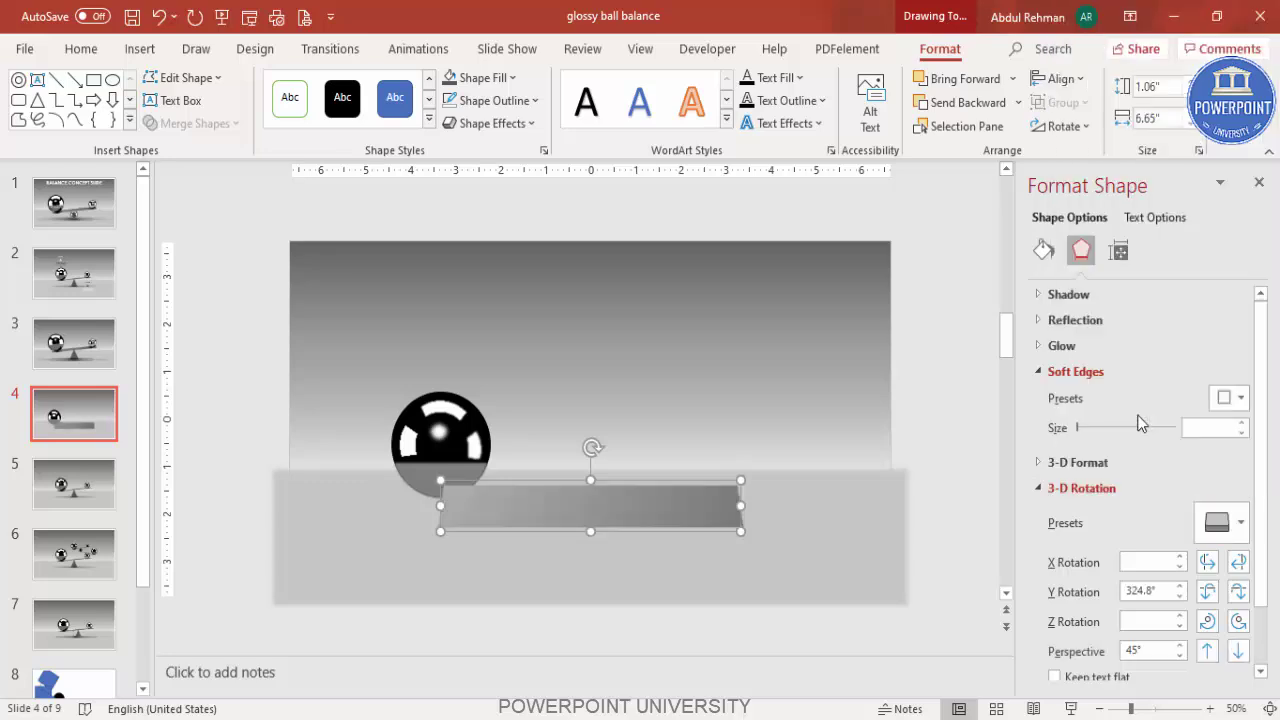
click(1100, 464)
scroll(1245, 480, down, 3)
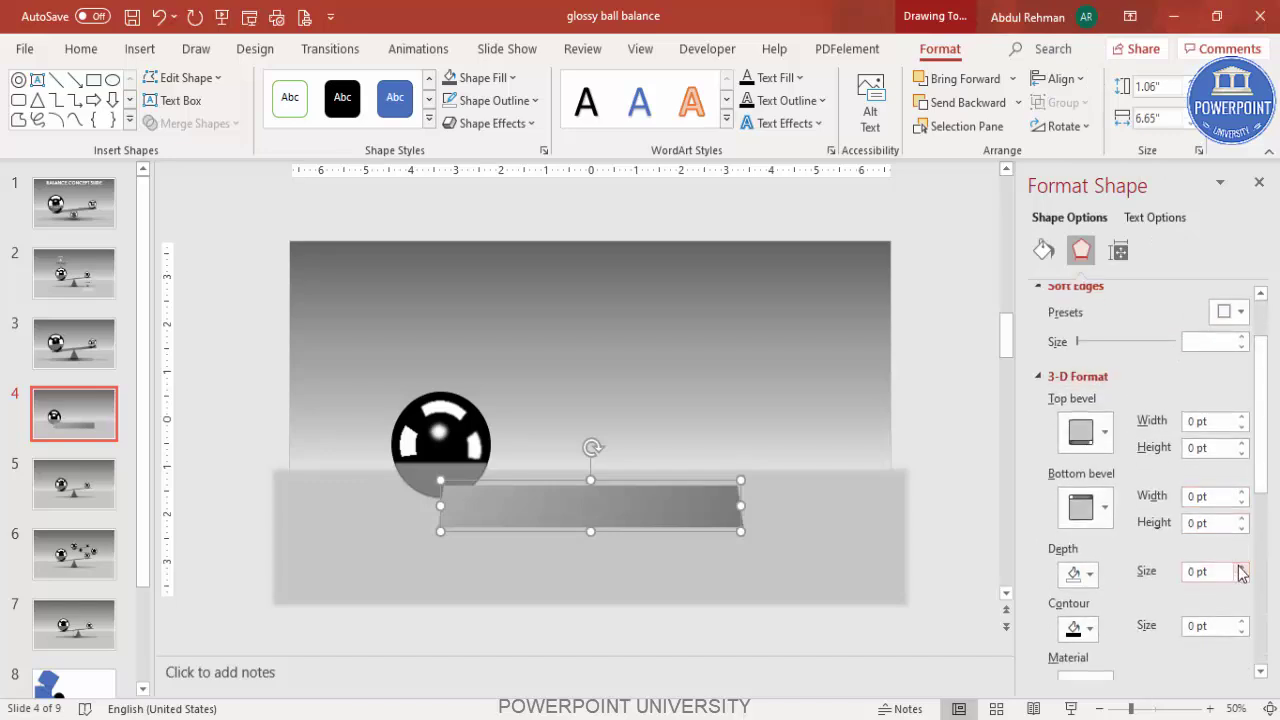
click(1241, 567)
click(1241, 567)
click(1241, 567)
click(1241, 567)
click(1241, 567)
click(1241, 567)
click(1241, 567)
click(1241, 567)
click(1241, 567)
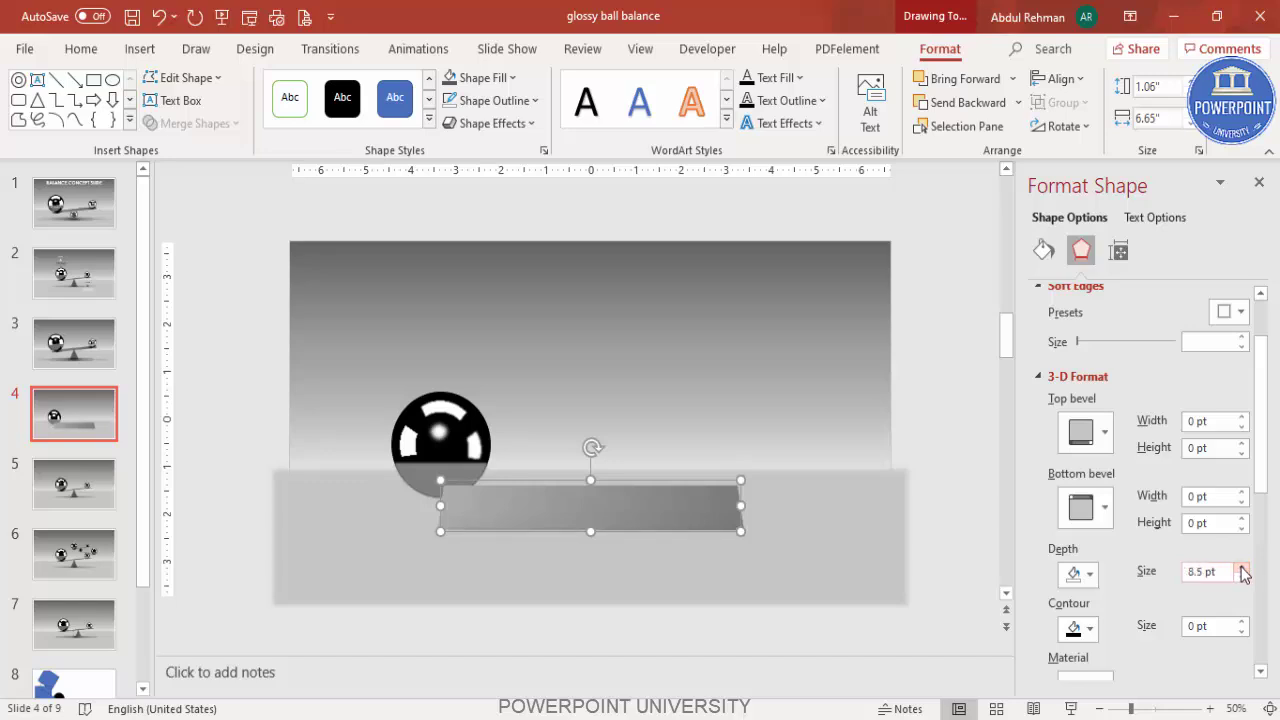
drag(1271, 450, 1275, 630)
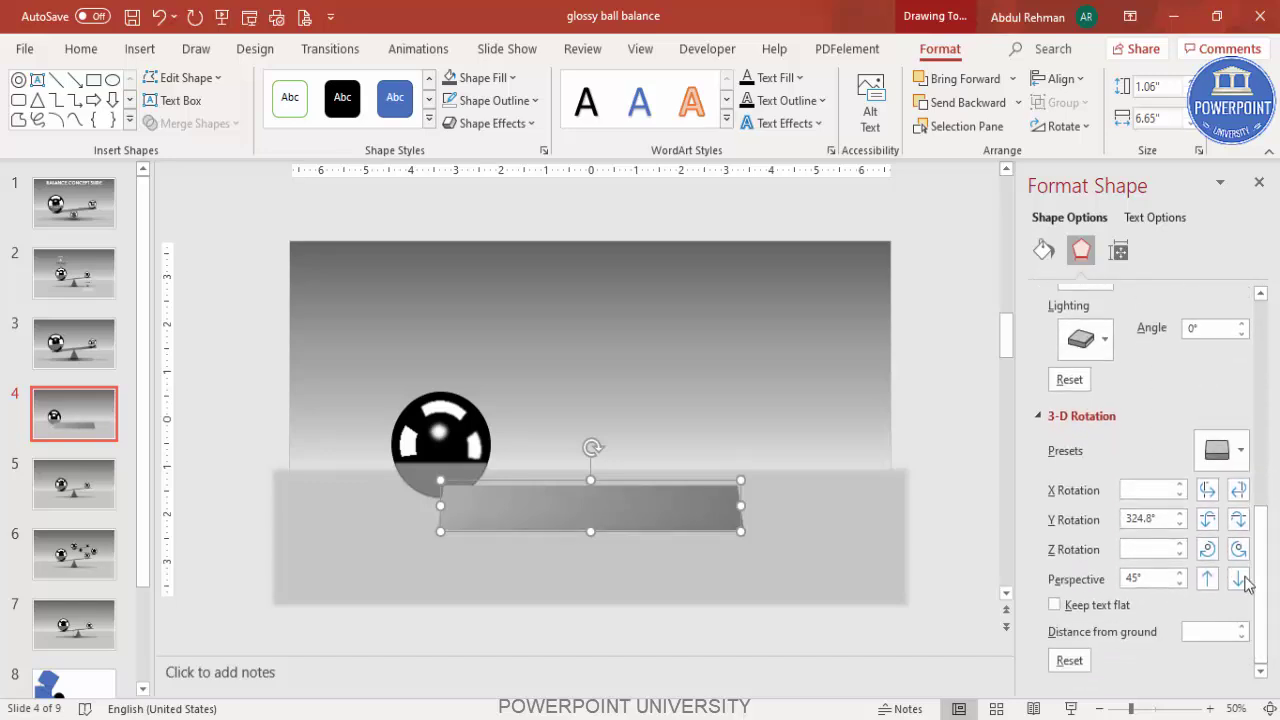
Step the bar's Y rotation to 289.8° so it appears nearly edge-on
click(1209, 491)
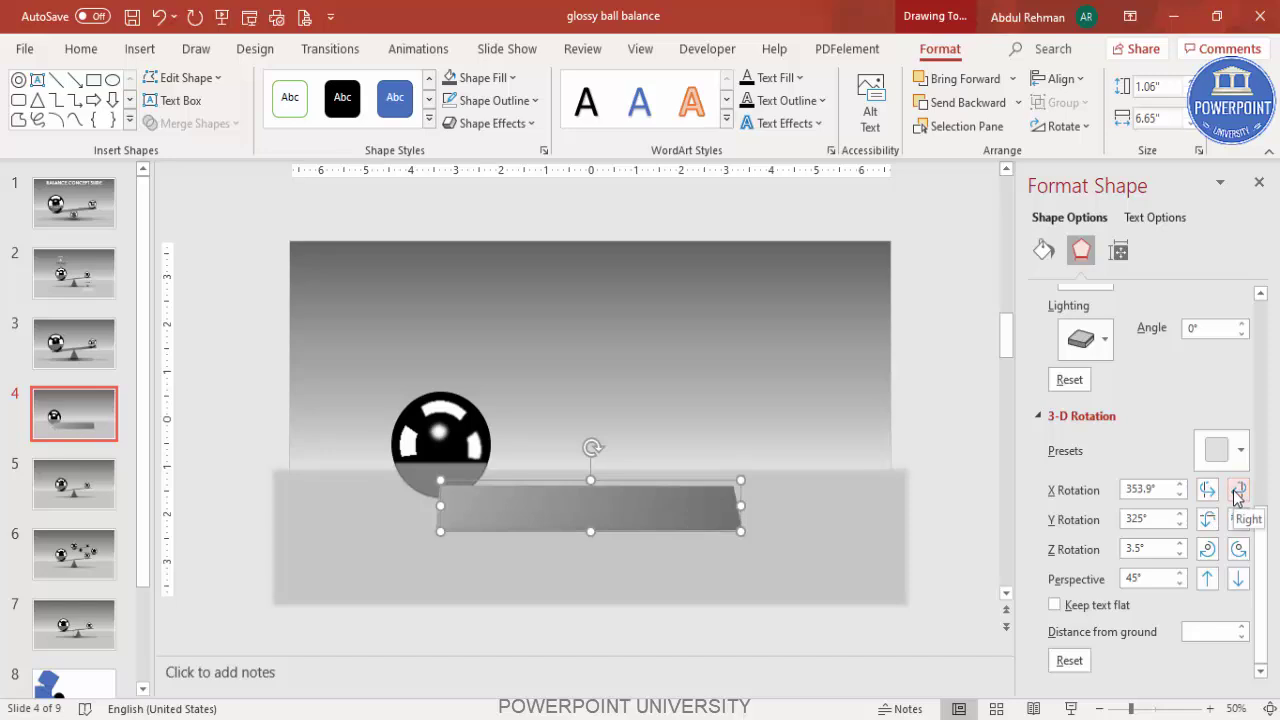
click(1237, 493)
click(1210, 524)
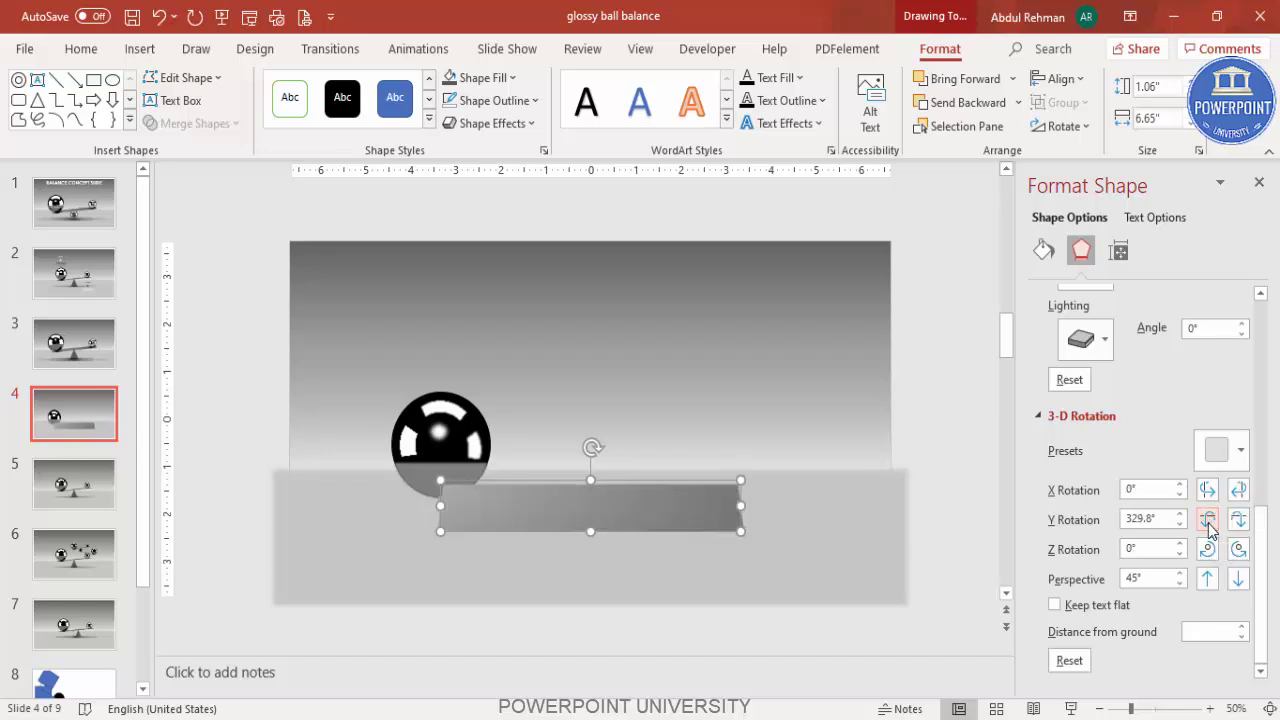
click(1239, 522)
click(1239, 522)
click(1239, 522)
click(1239, 523)
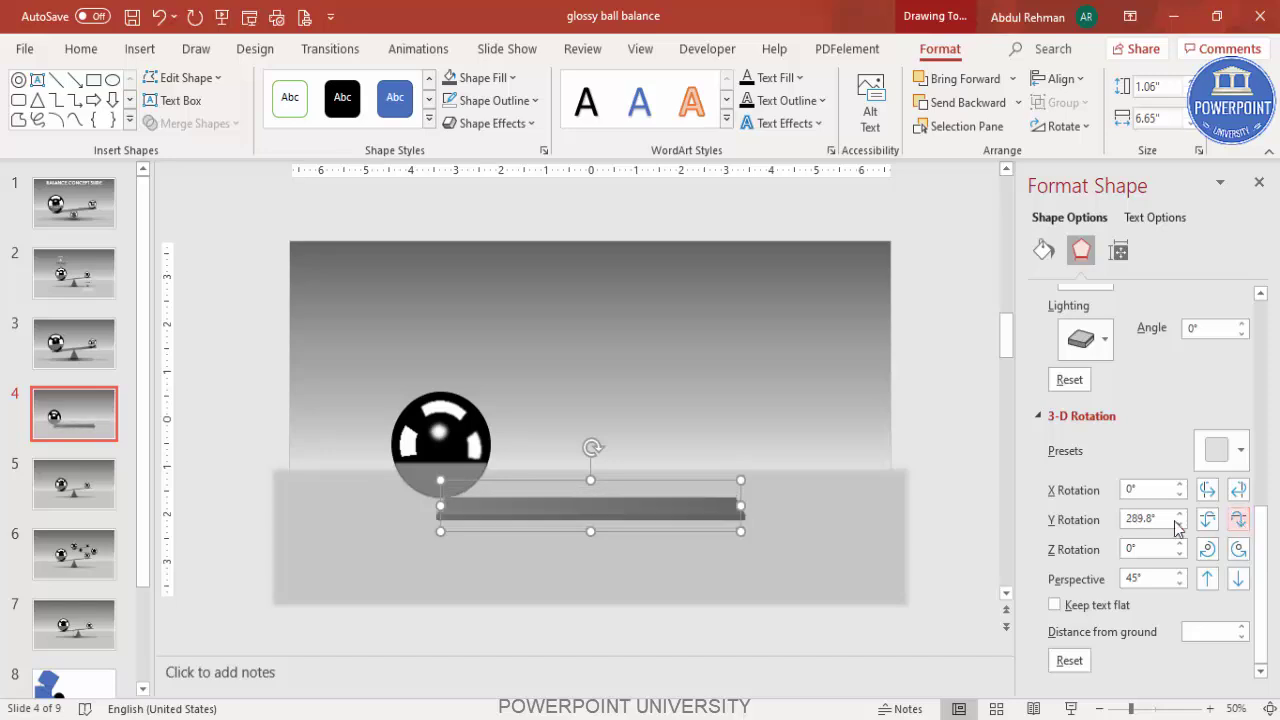
Tilt the plank so its right end rises and rest the big ball on its left end
drag(592, 443, 586, 446)
drag(628, 502, 627, 495)
click(447, 422)
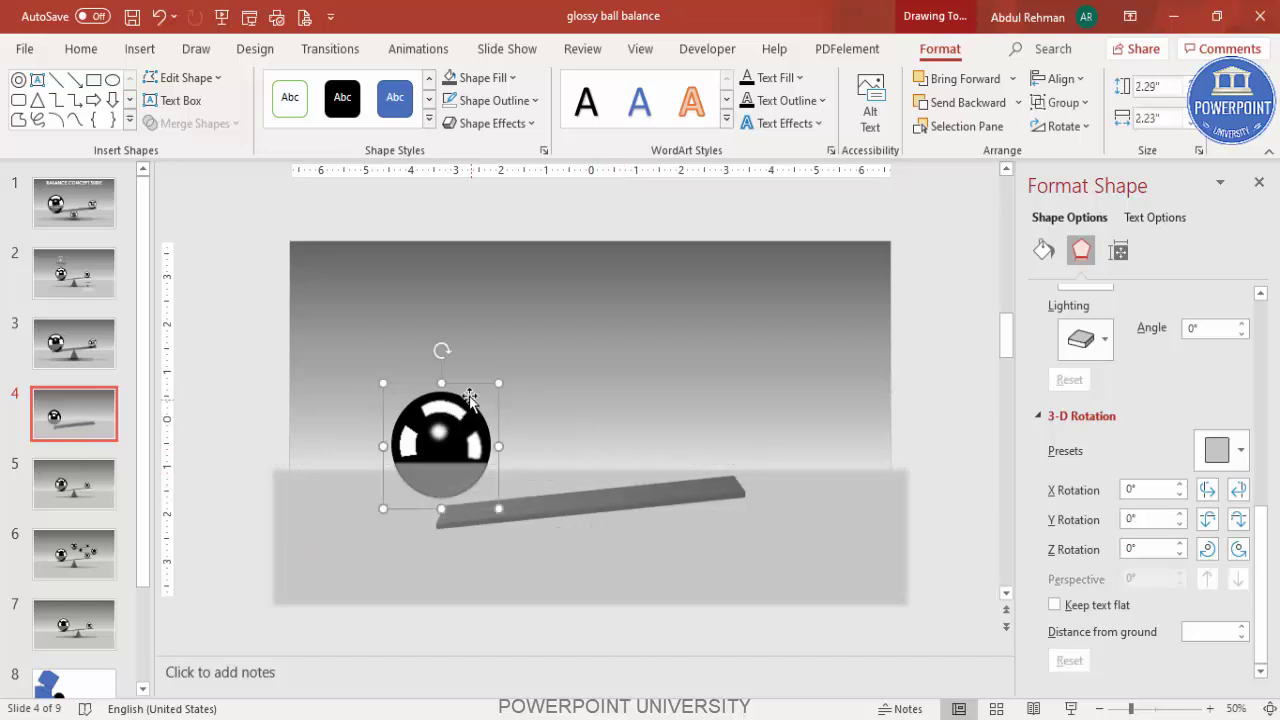
drag(468, 383, 499, 395)
click(639, 501)
Fill the plank White, Darker 5% and send it behind the big ball
click(485, 78)
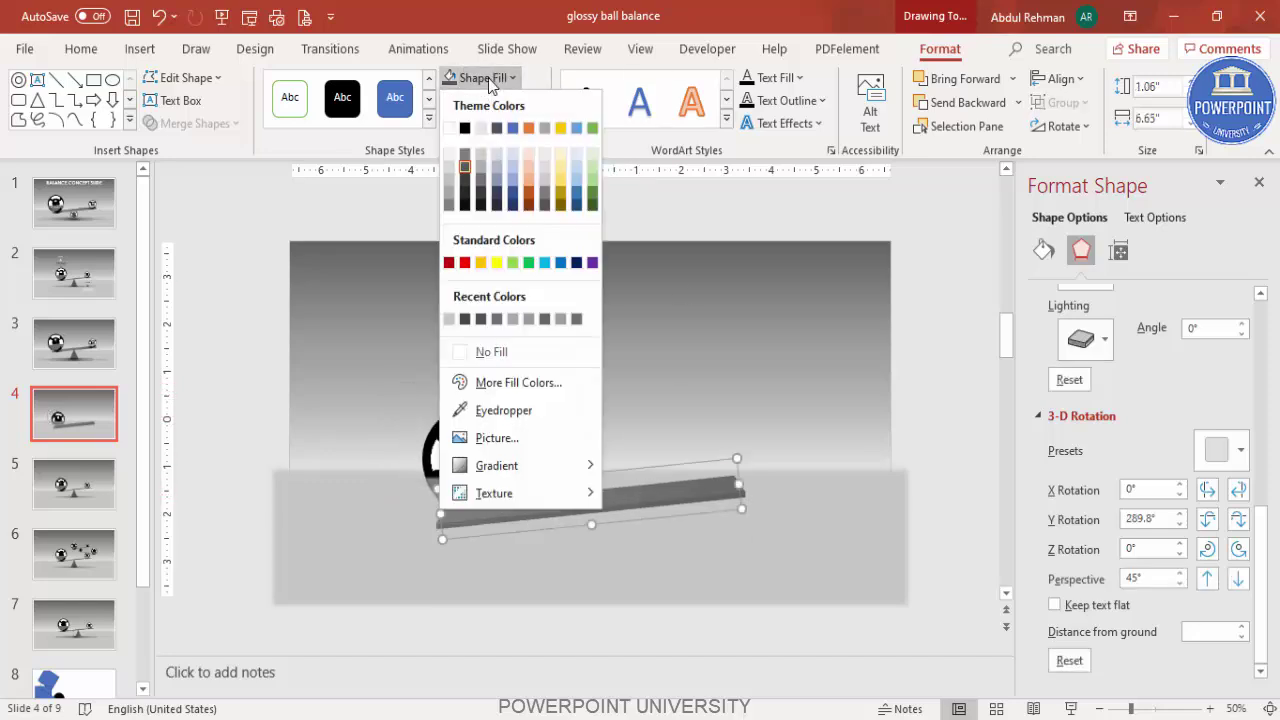
click(452, 158)
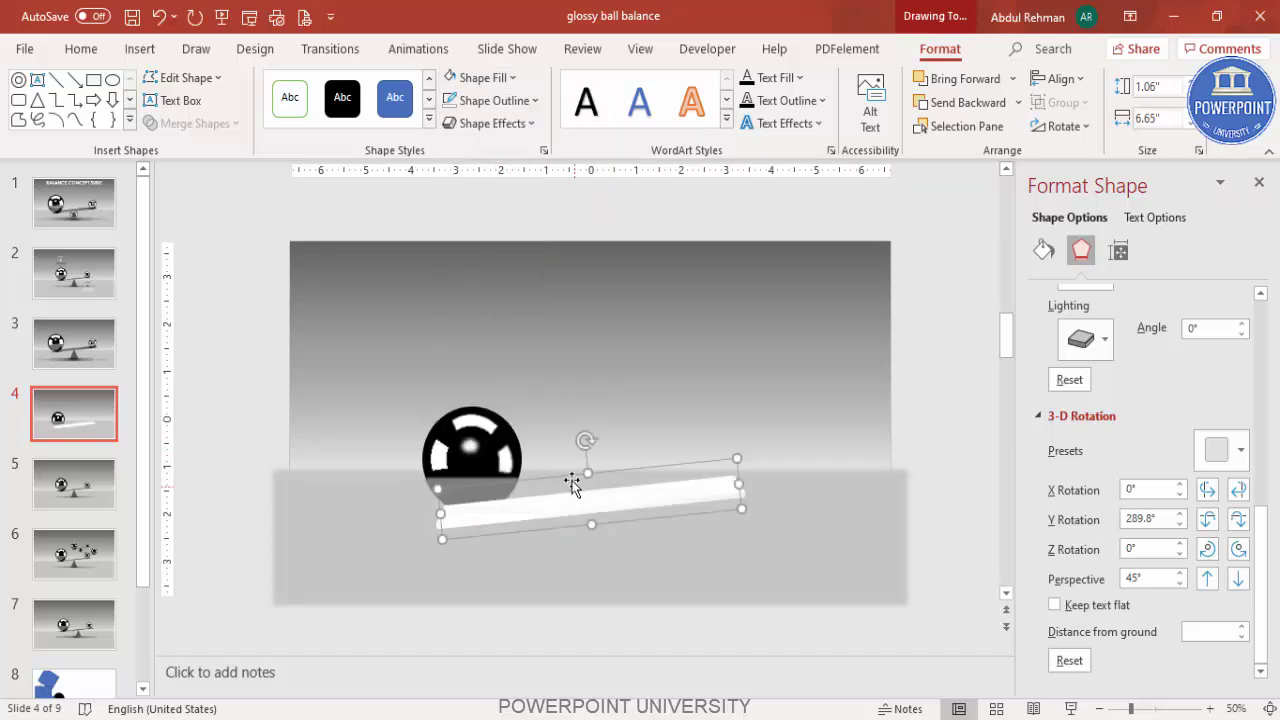
click(968, 108)
click(334, 418)
Nudge the big ball right, set the small ball on the plank's right end, and copy it above
click(471, 424)
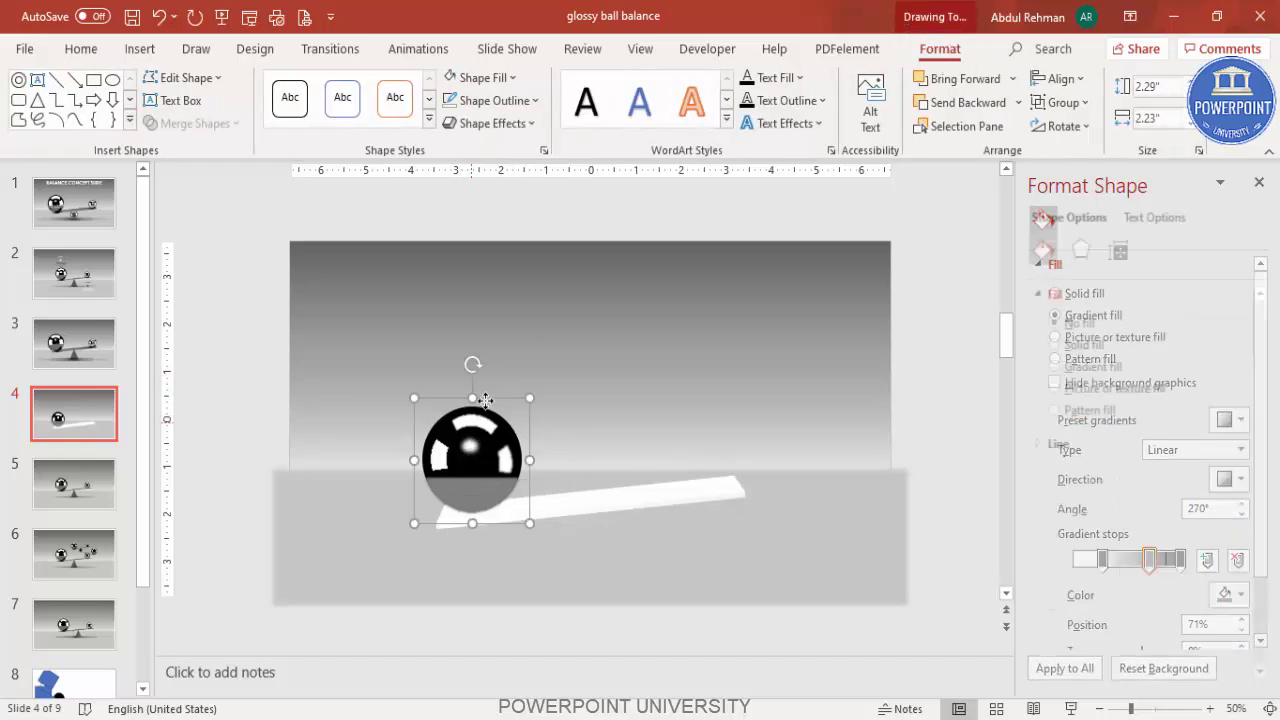
drag(483, 400, 567, 400)
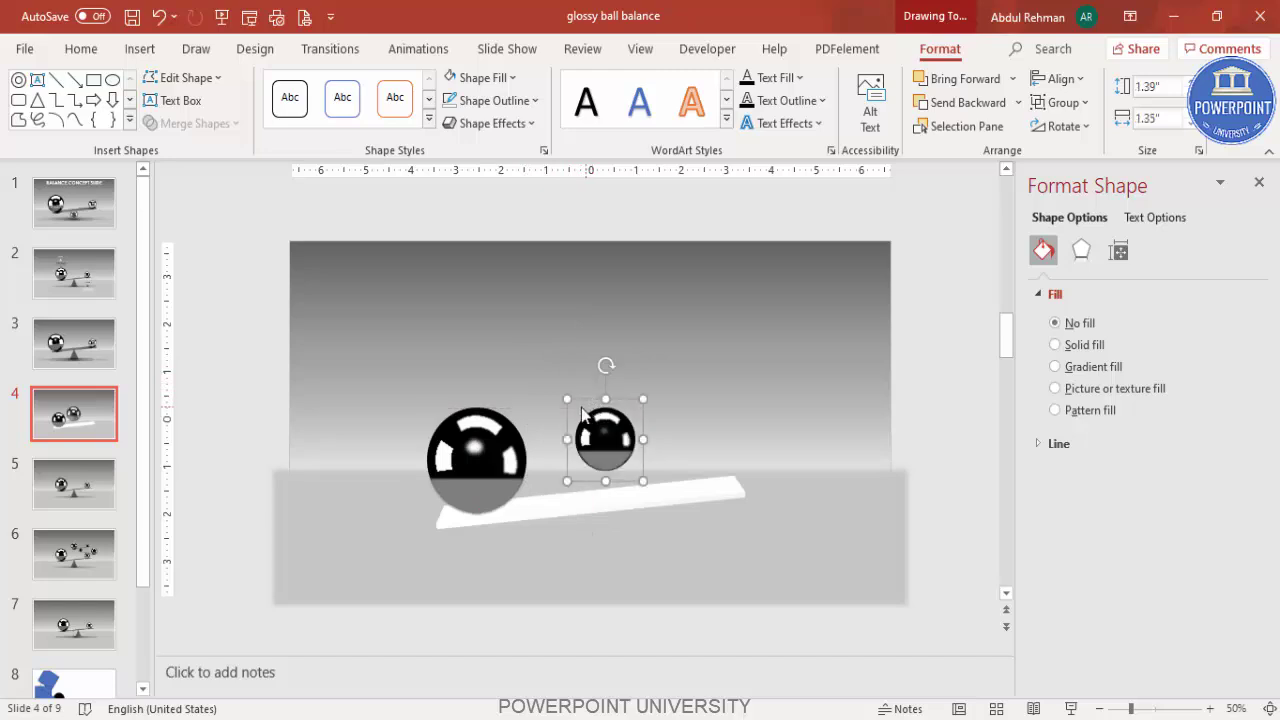
drag(625, 435, 727, 453)
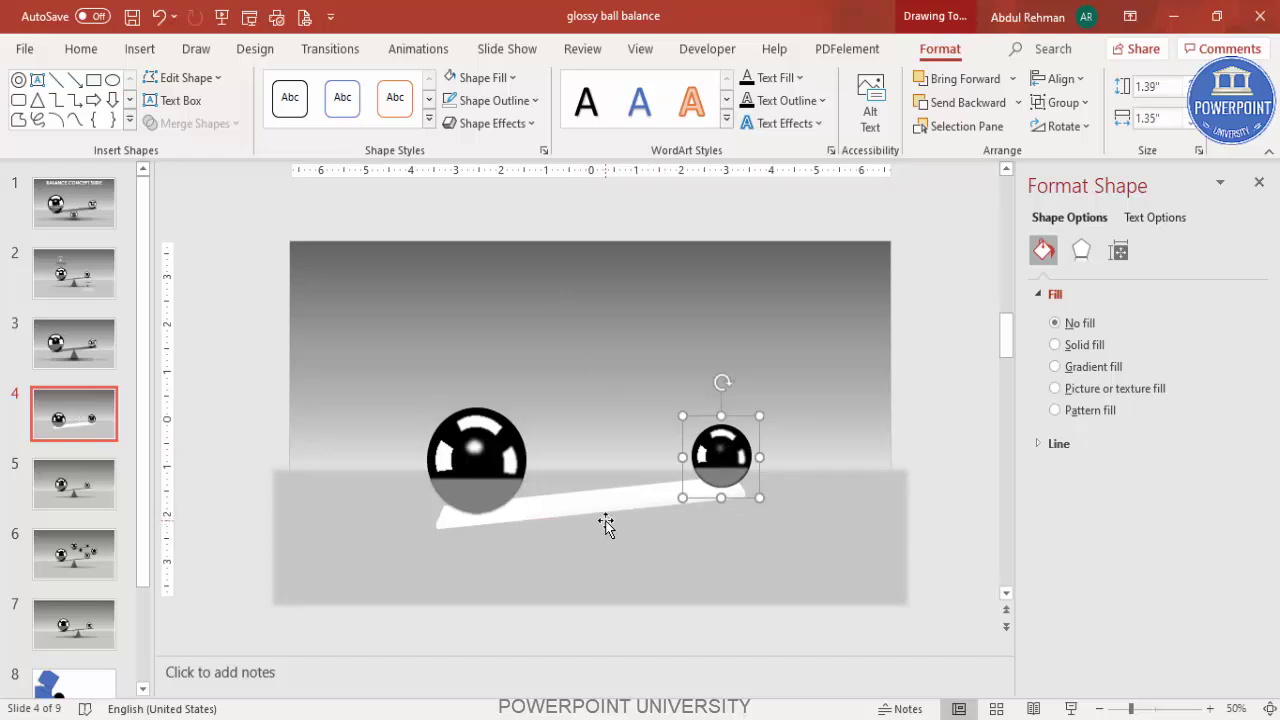
drag(737, 455, 685, 372)
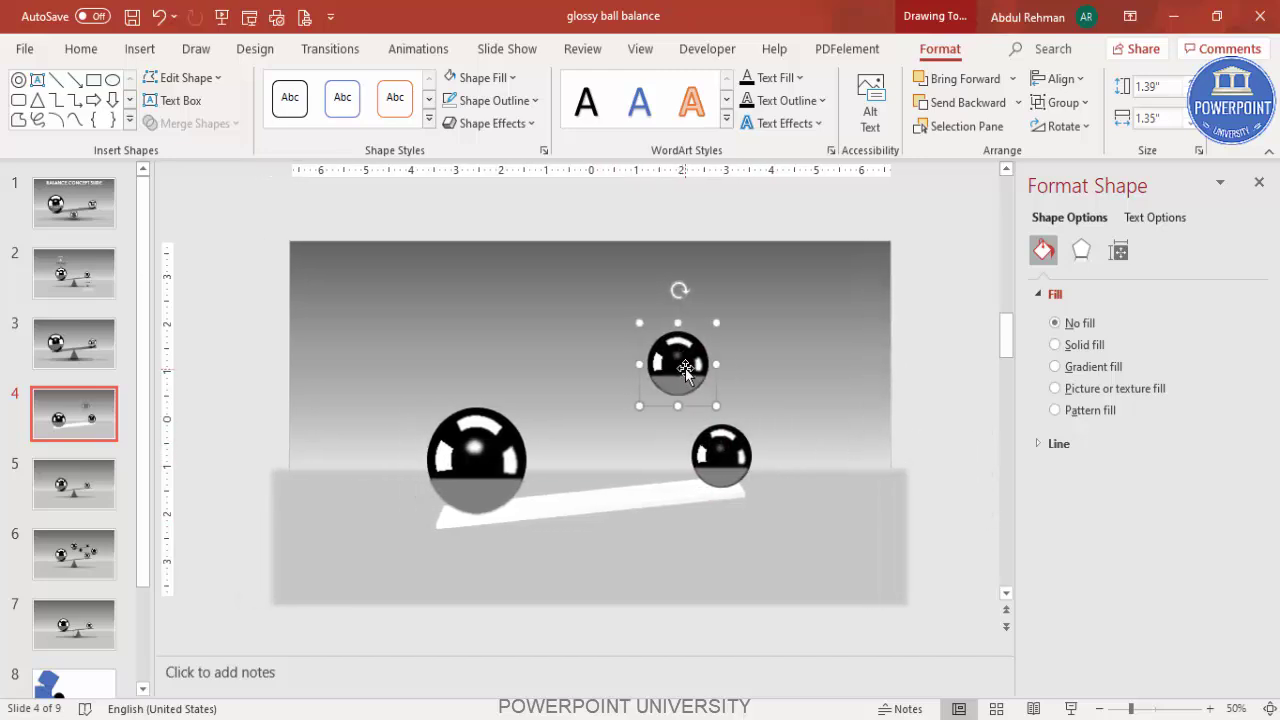
Give the copied small ball a solid Blue-Gray fill
click(1055, 344)
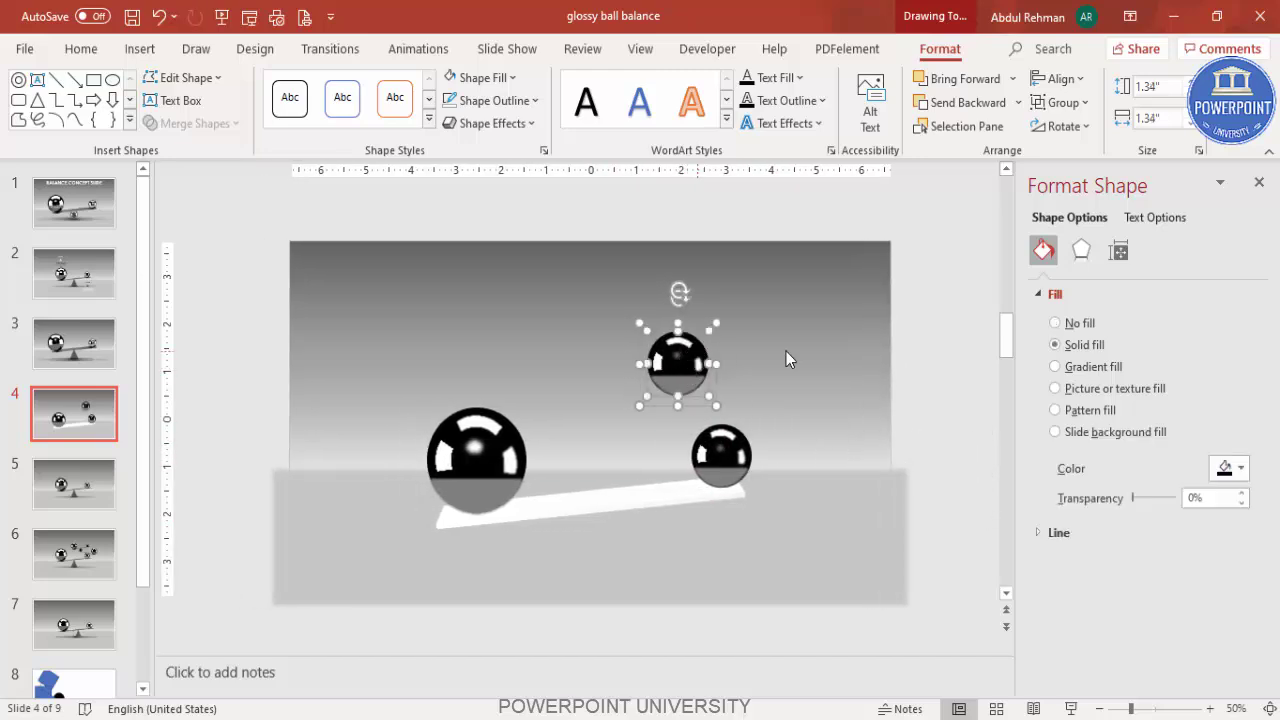
click(1241, 469)
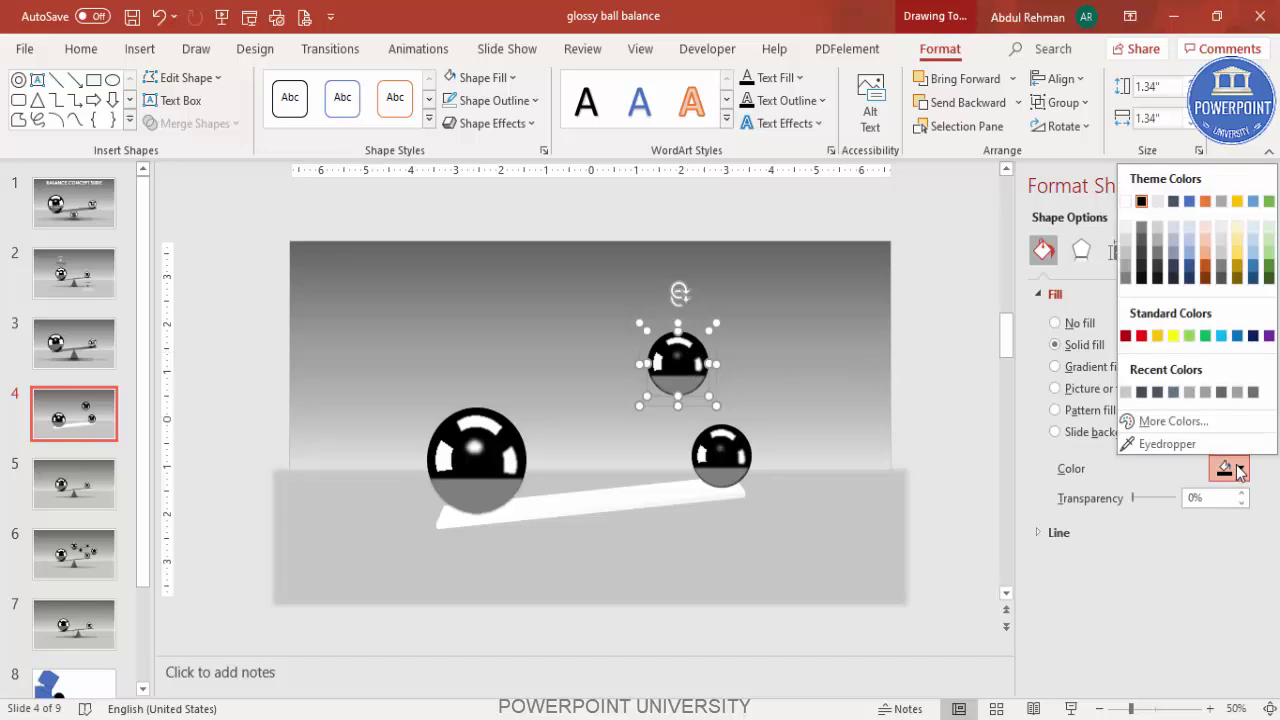
click(1141, 393)
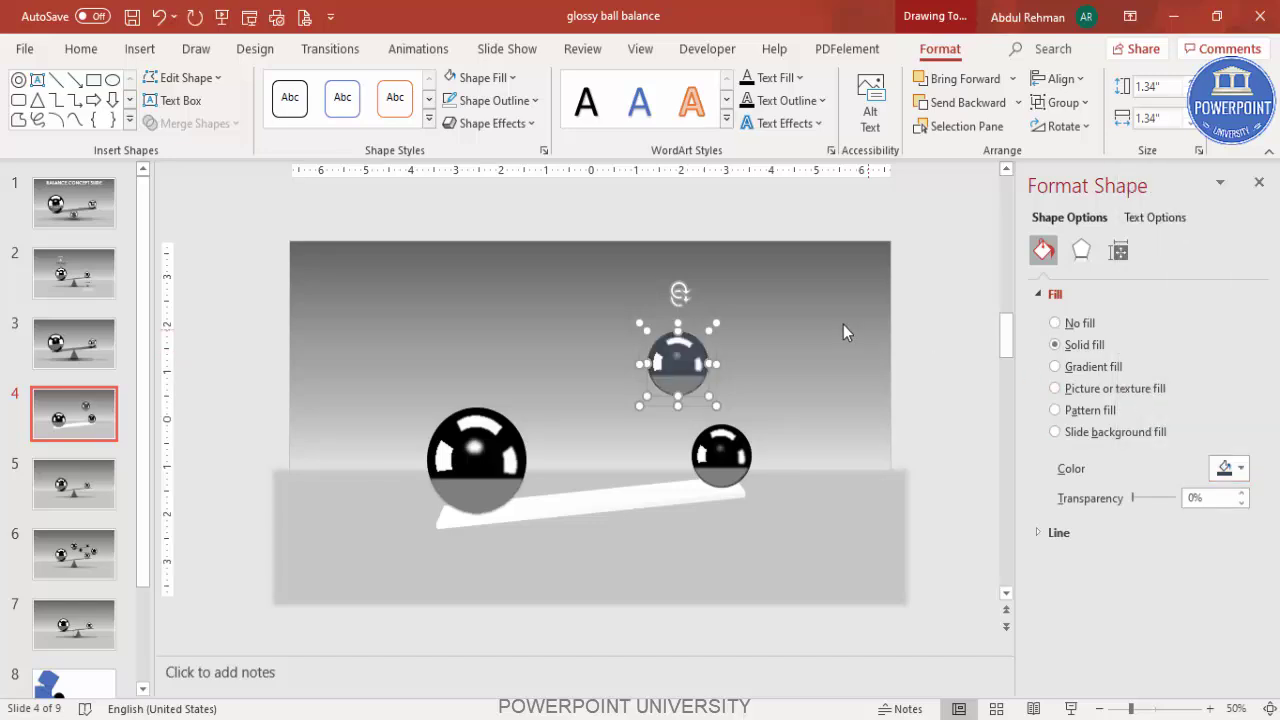
Edit the copied ball's points to curve its middle edge downward
right_click(688, 388)
click(747, 410)
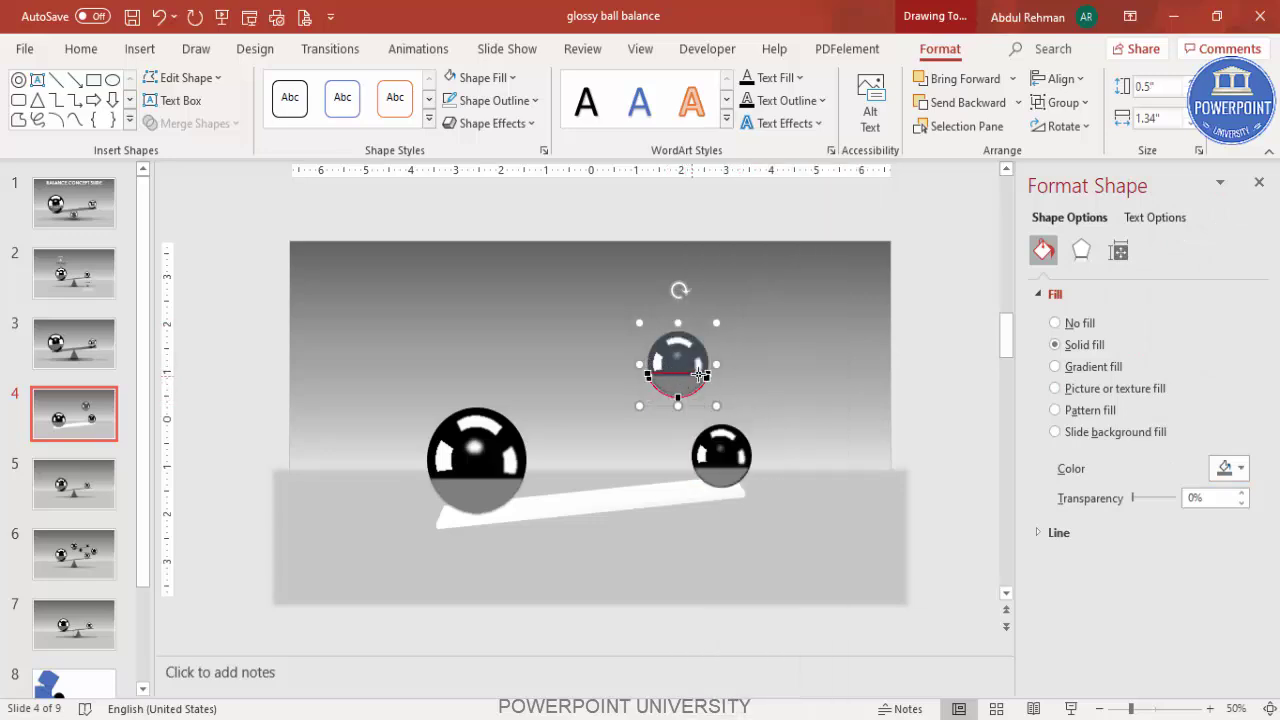
drag(668, 376, 672, 386)
click(708, 373)
drag(689, 373, 684, 381)
click(855, 366)
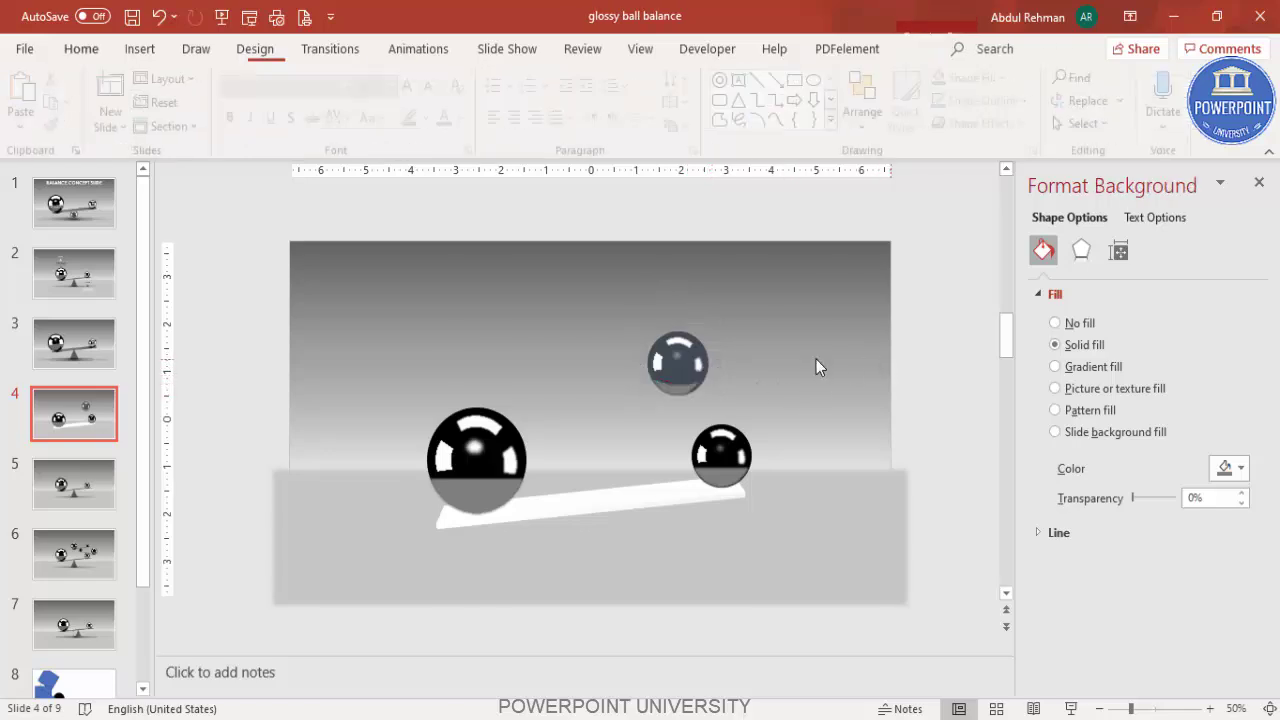
Move the copied ball beneath the plank's middle as the seesaw pivot
click(683, 361)
drag(683, 361, 598, 530)
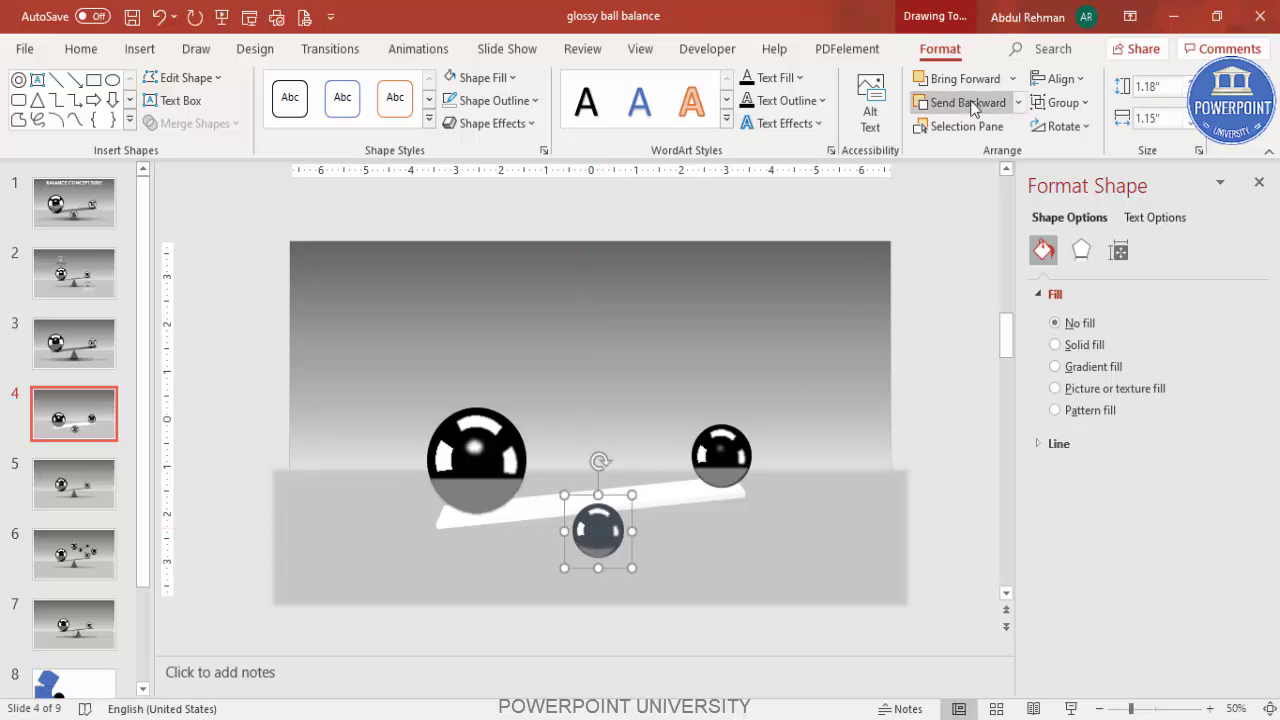
click(957, 443)
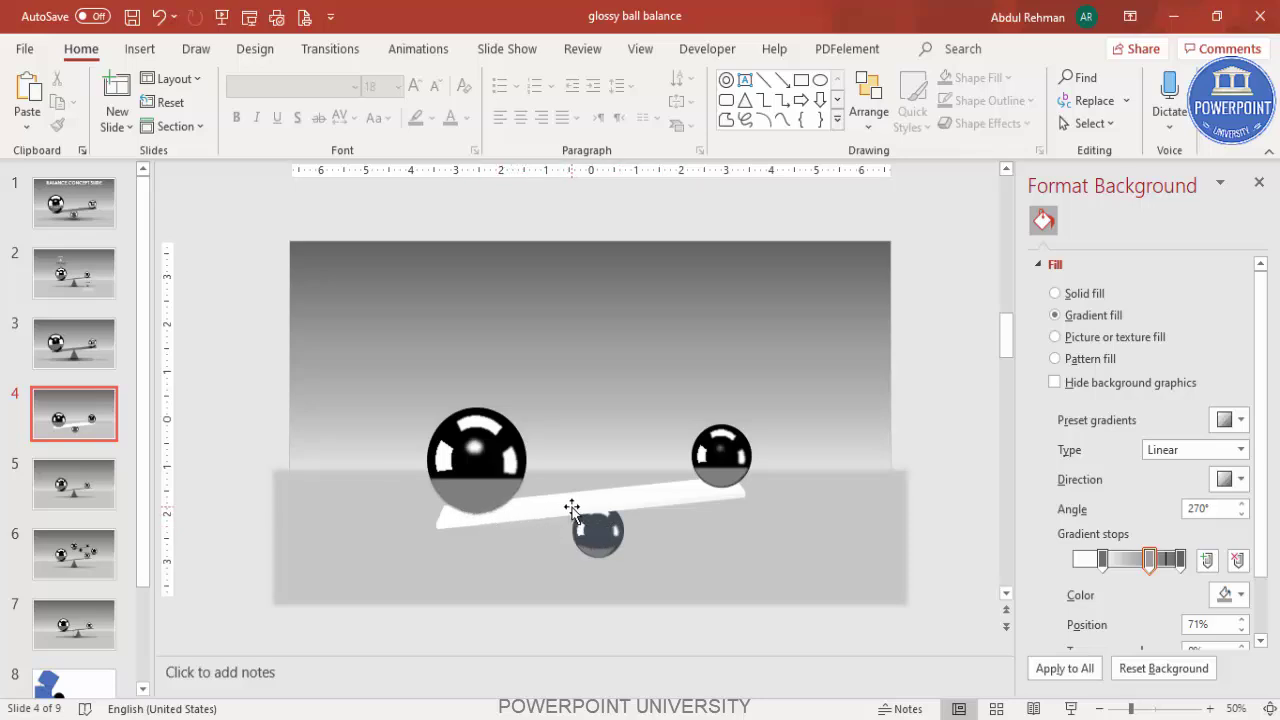
Draw an oval on the plank under the big ball, rotated to match the plank's slope
click(145, 50)
click(308, 127)
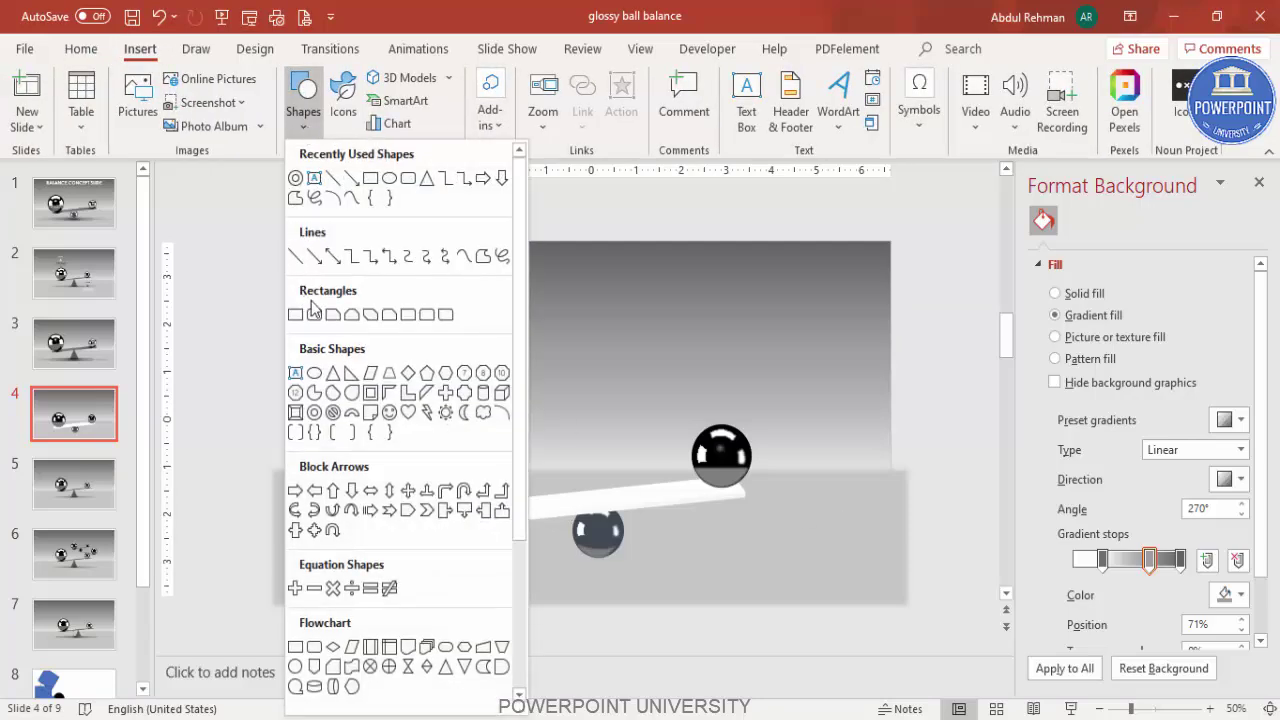
click(315, 376)
drag(460, 497, 509, 514)
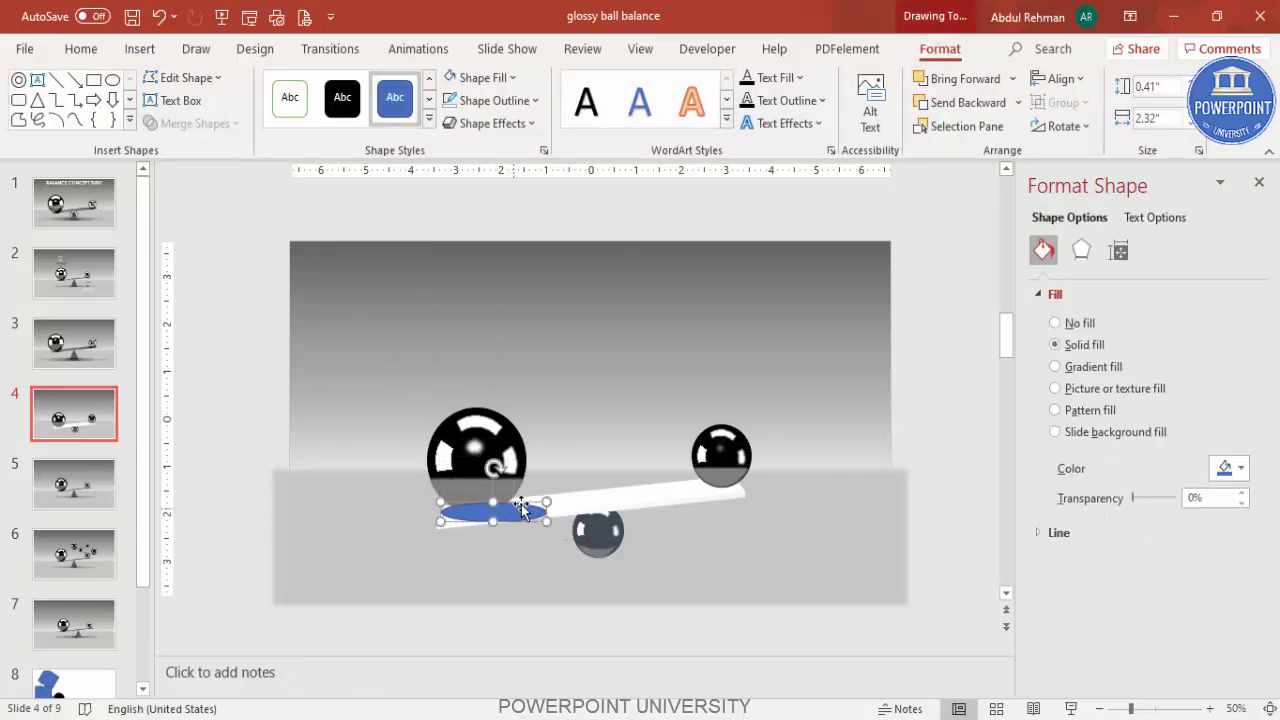
drag(494, 468, 493, 470)
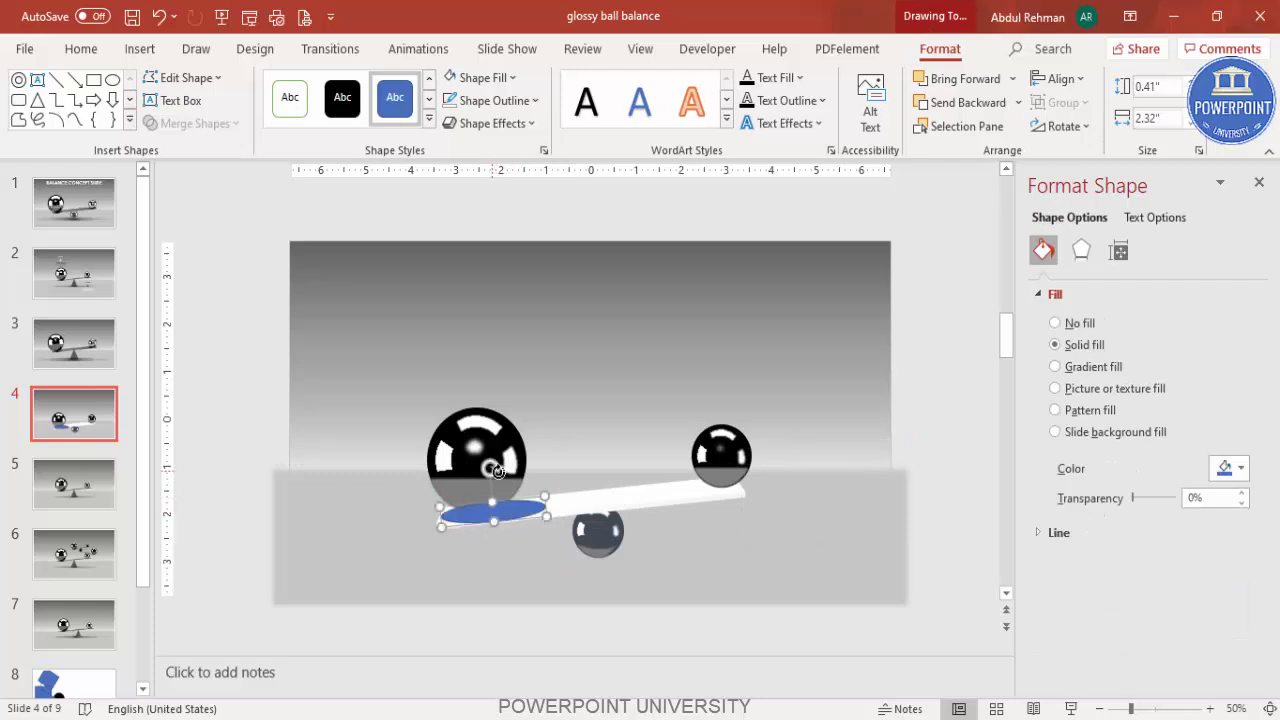
Remove the oval's outline and fill it black
click(510, 100)
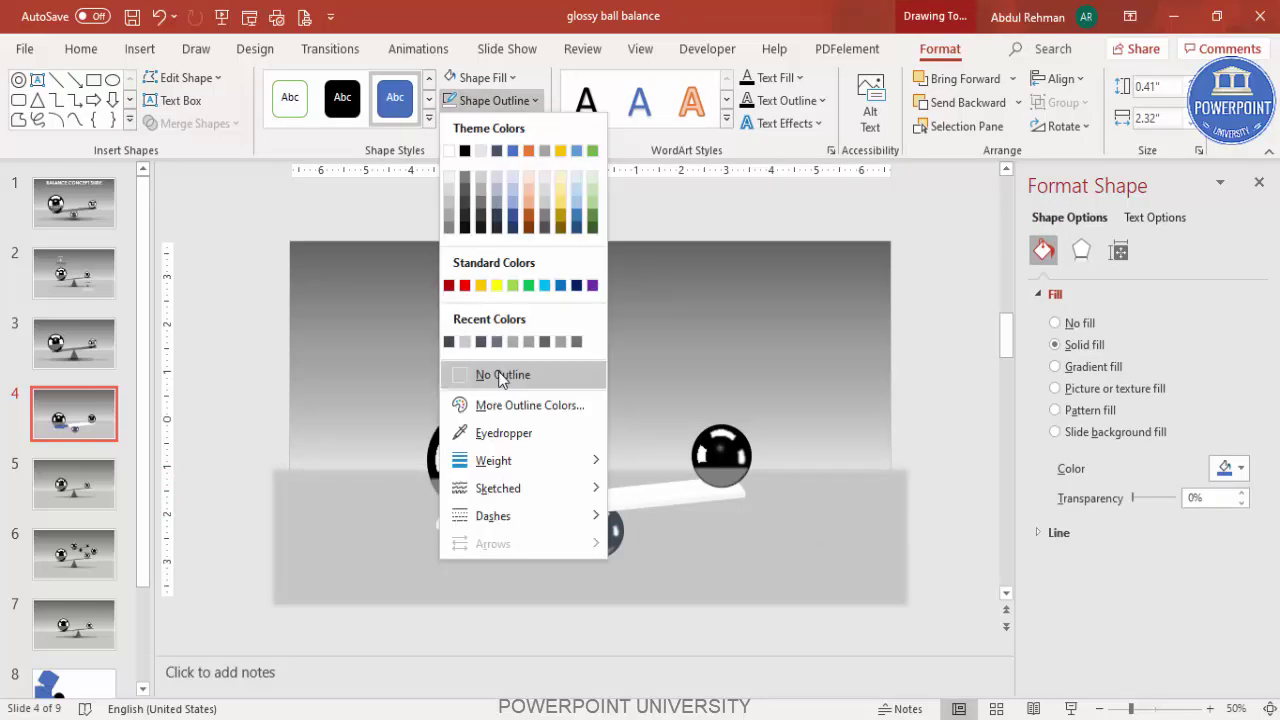
click(497, 374)
click(491, 77)
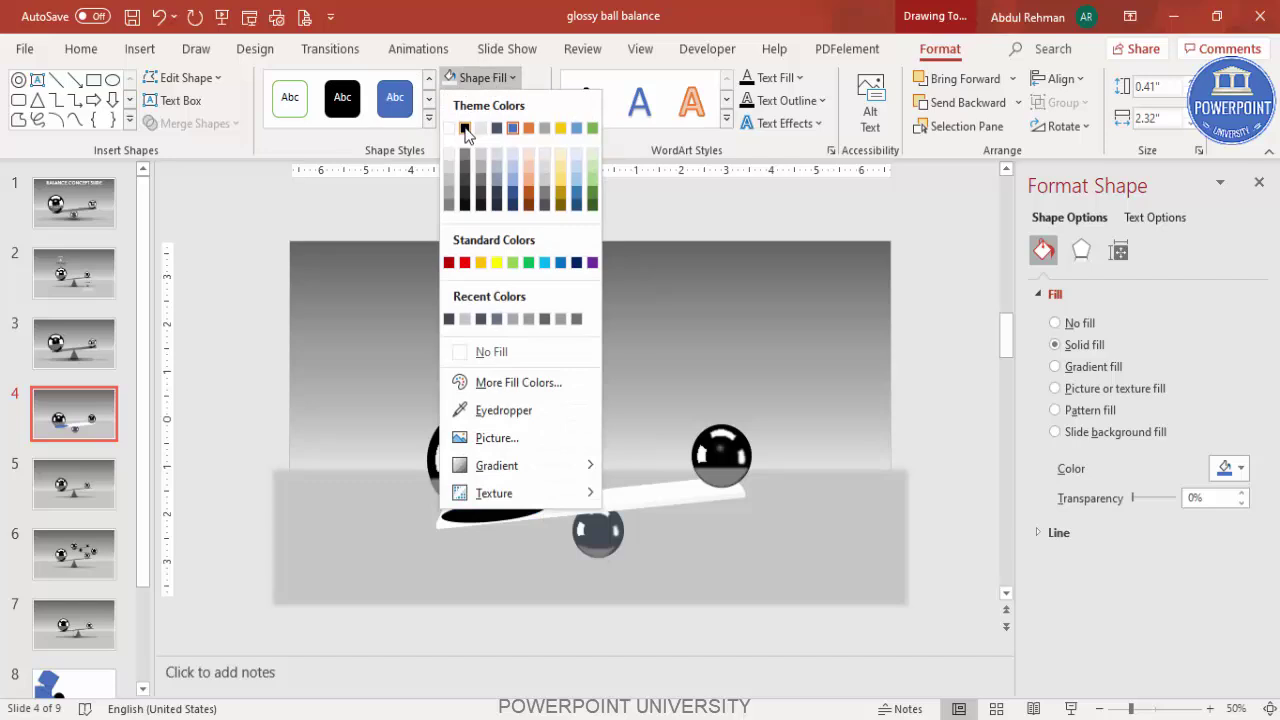
click(466, 129)
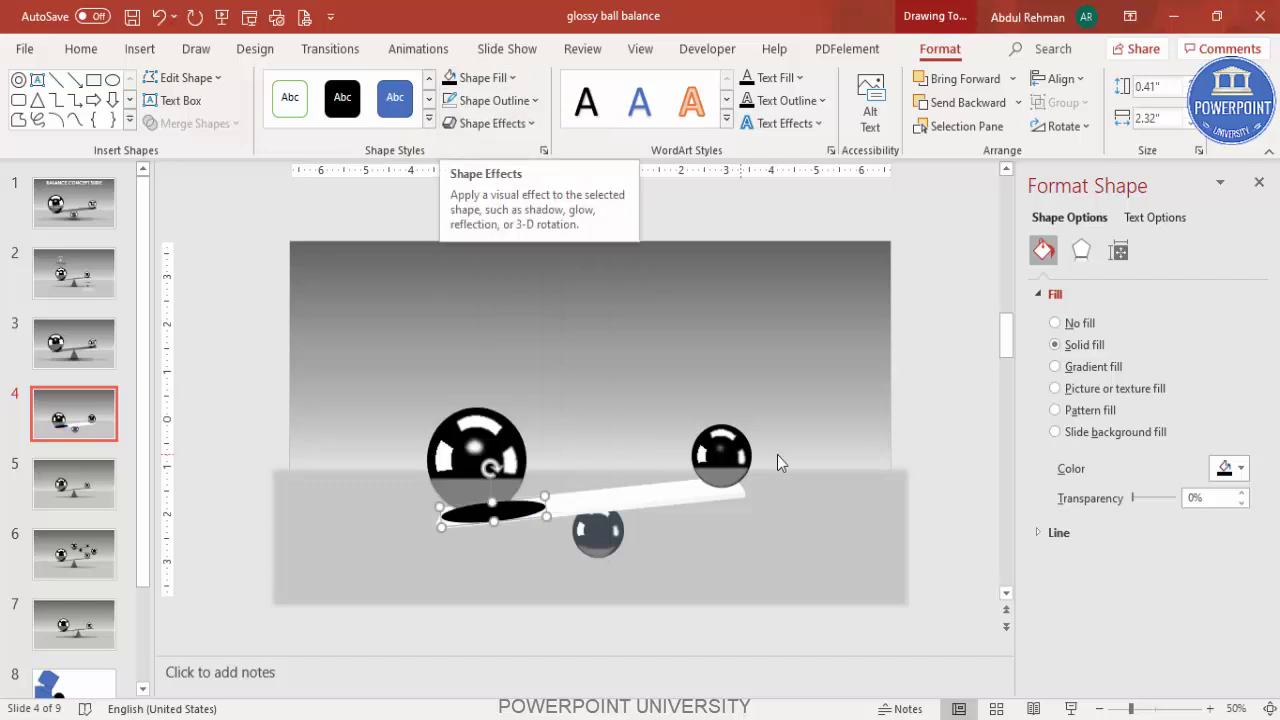
Give the oval a two-stop gradient fill running from white to black
click(1085, 368)
click(1238, 608)
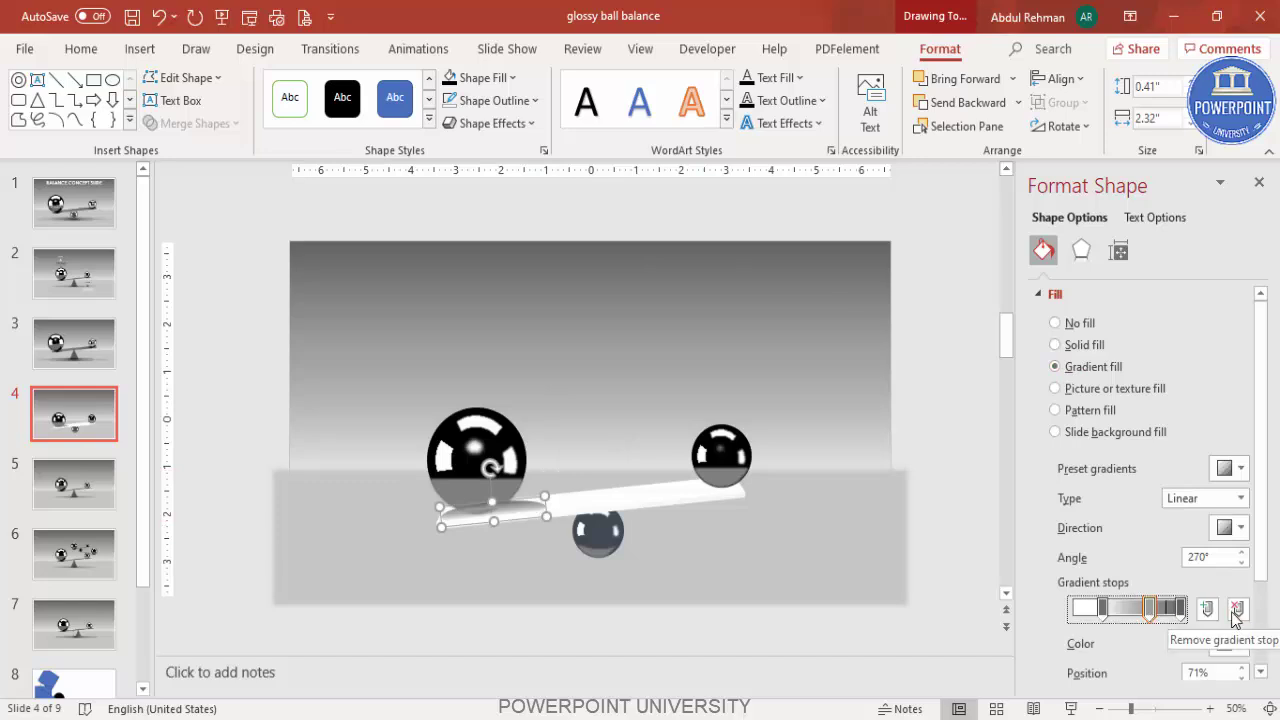
click(1238, 608)
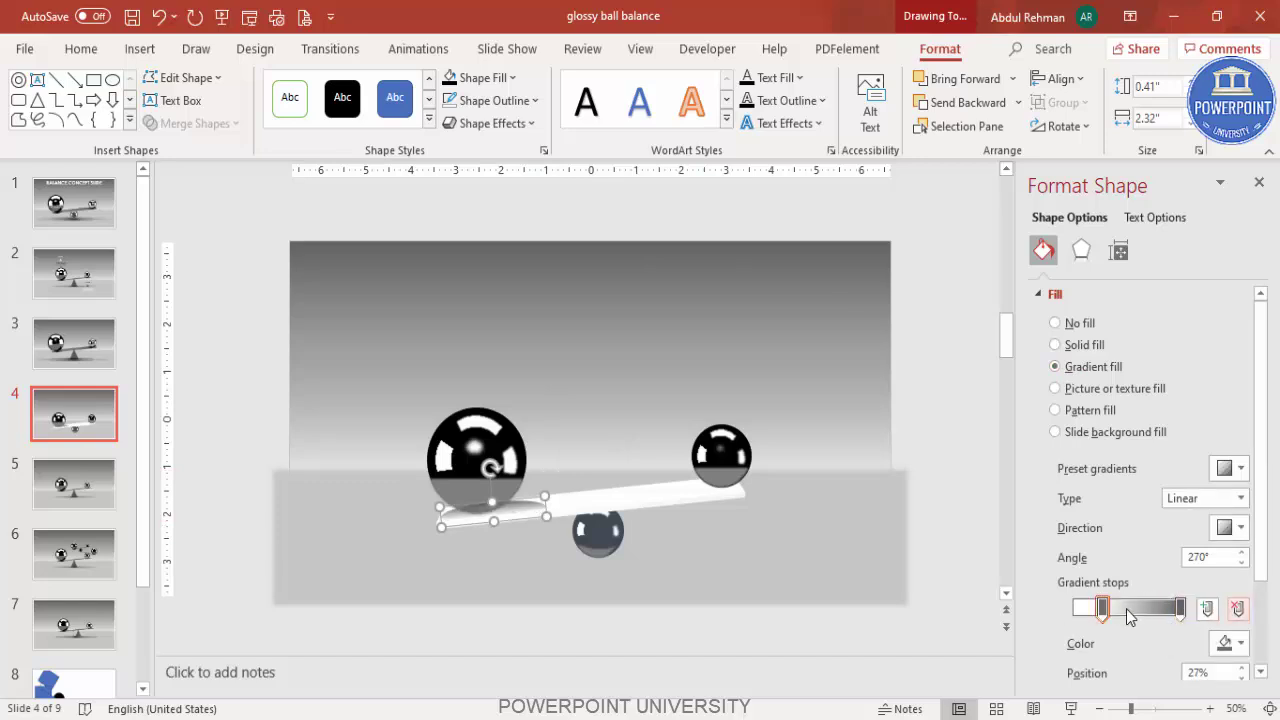
click(1230, 643)
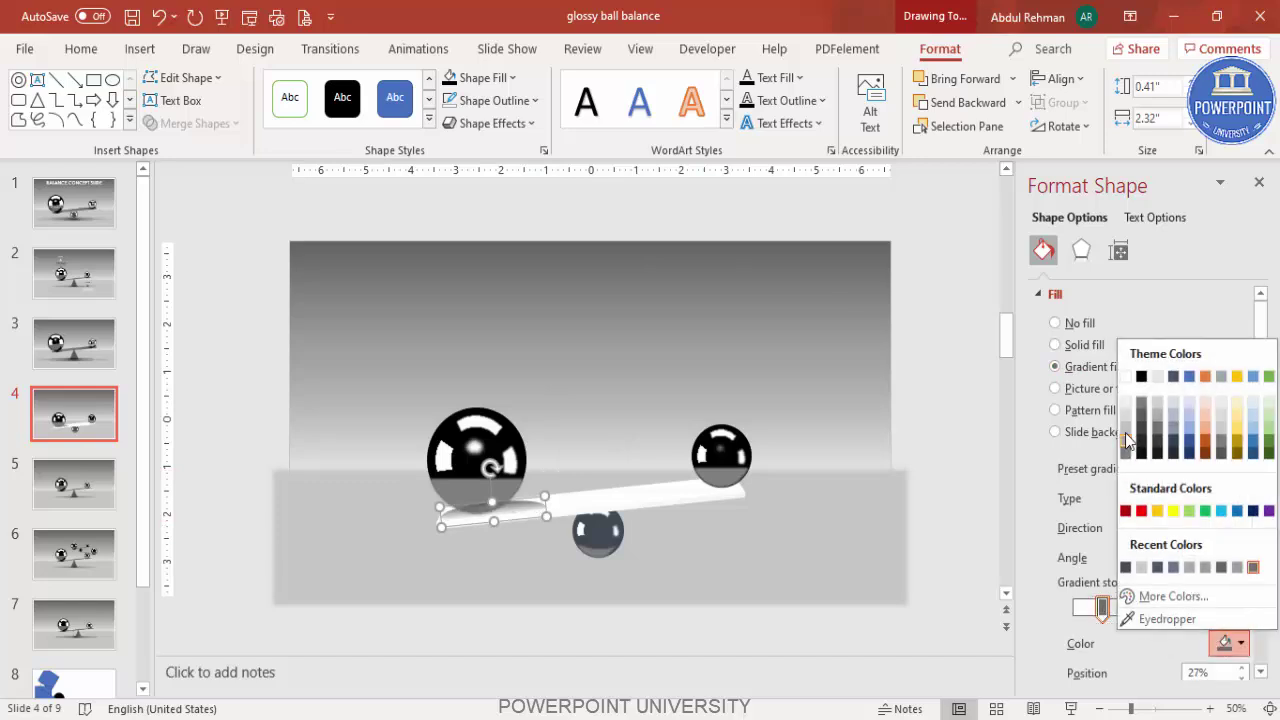
click(1127, 377)
click(1180, 608)
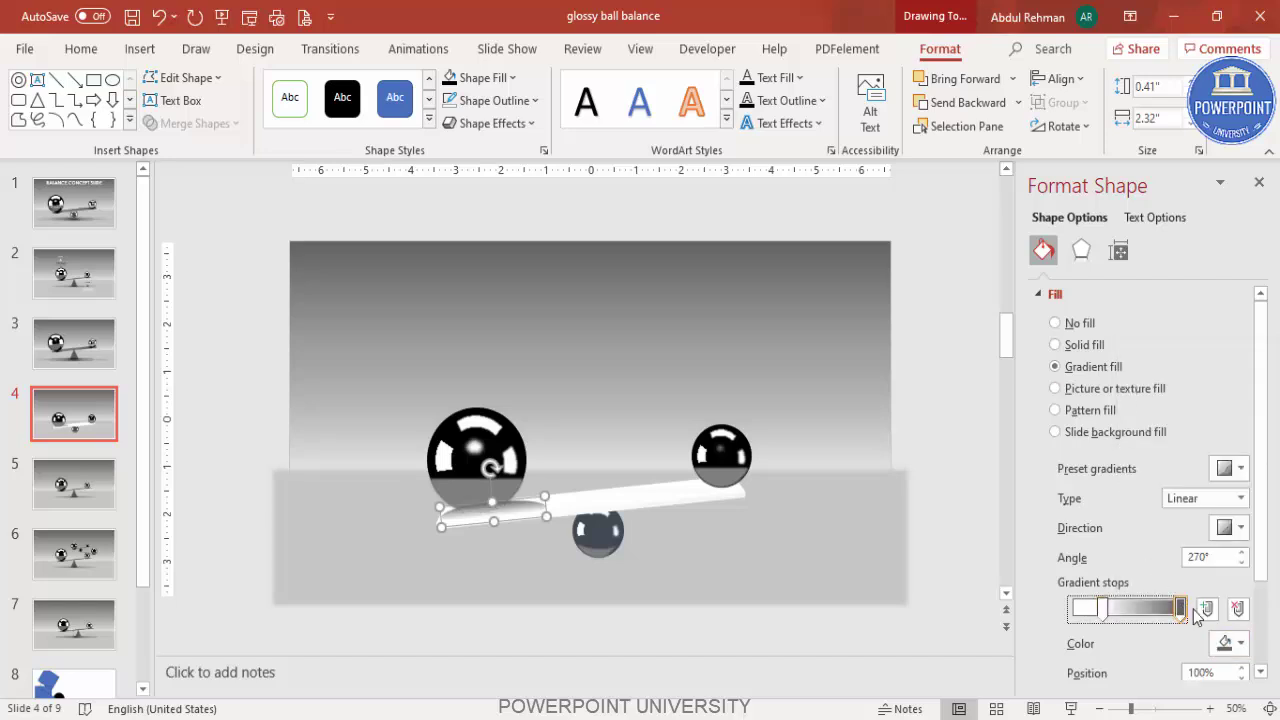
click(1227, 643)
click(1142, 377)
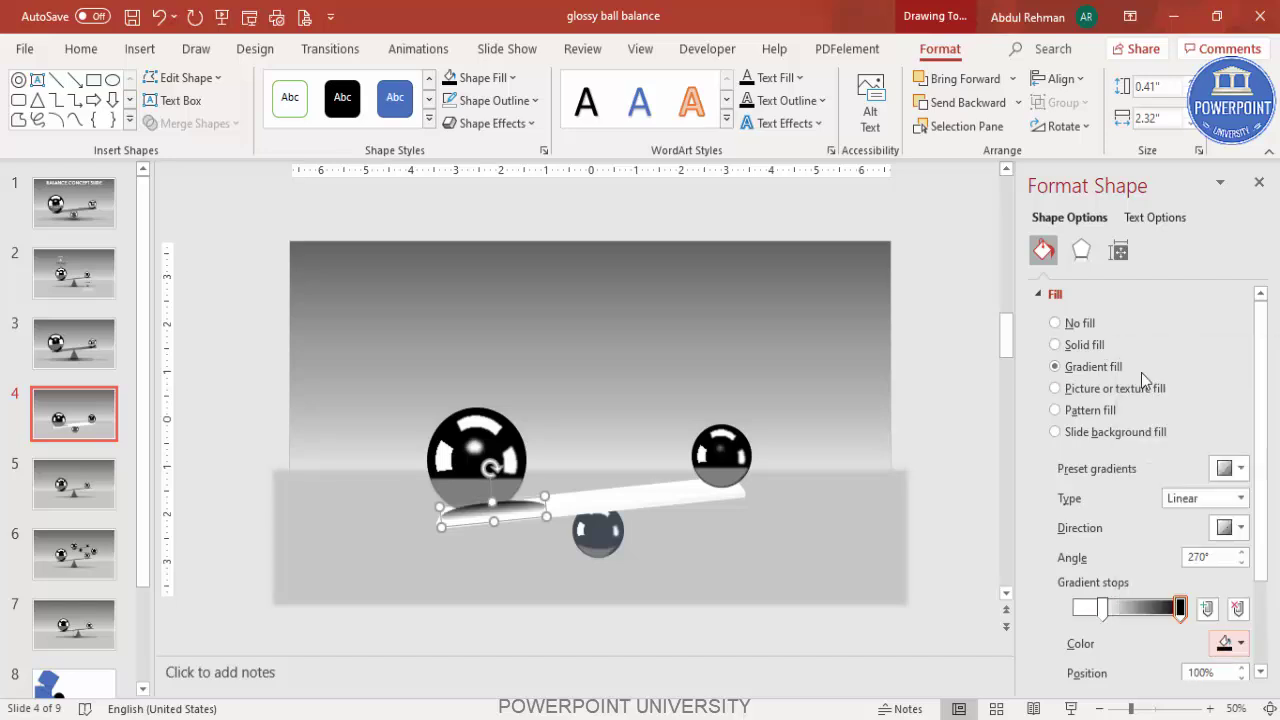
Make the gradient radial from the centre, with the black stop moved to the start
click(1205, 498)
click(1180, 534)
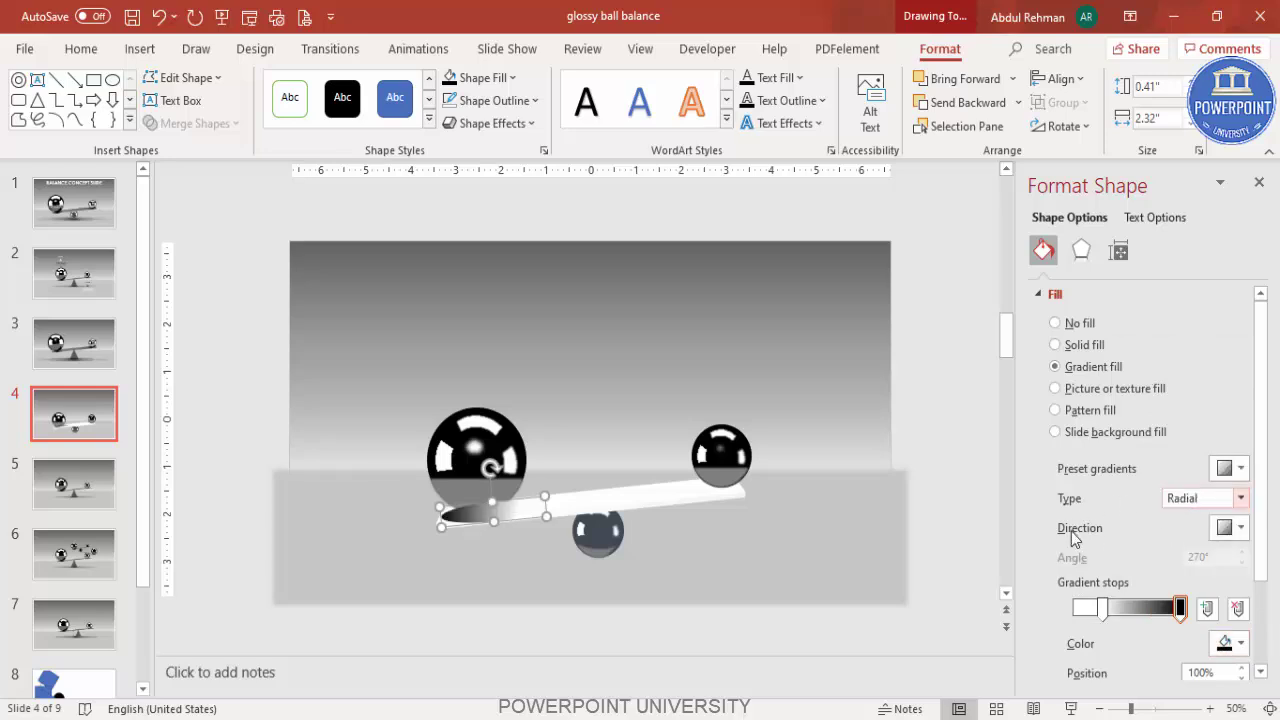
click(1232, 527)
click(1178, 562)
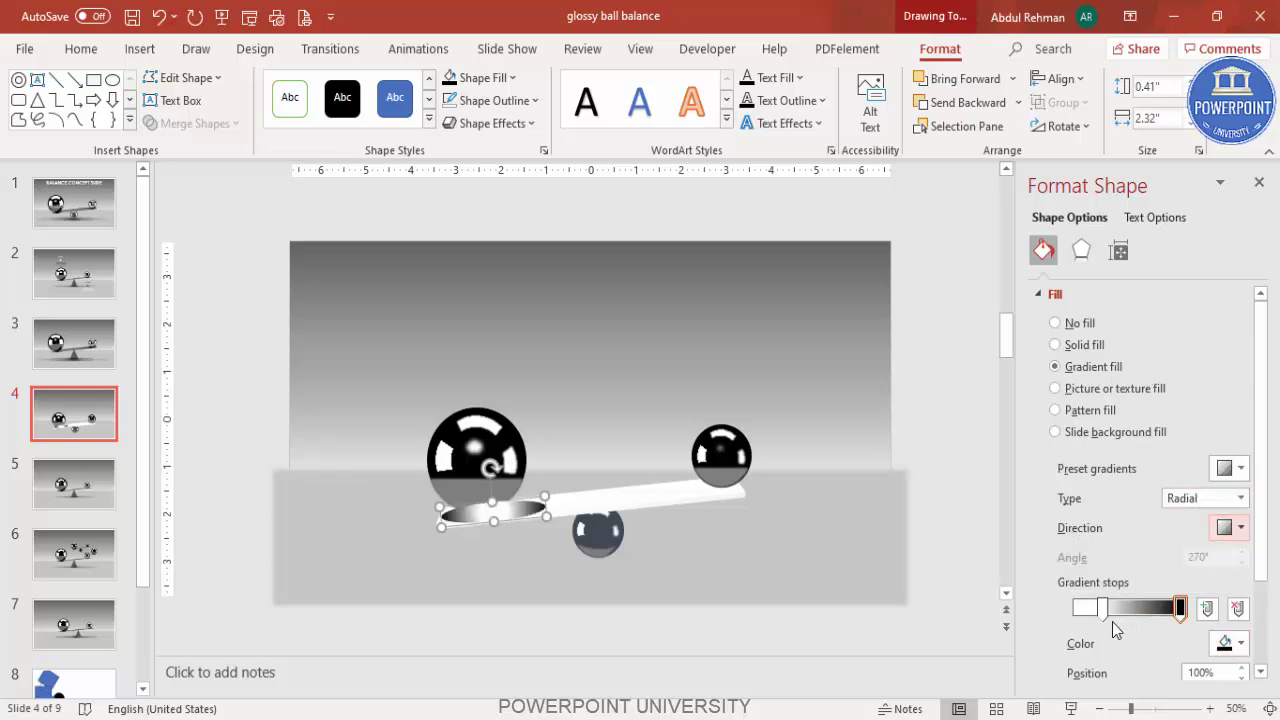
mouse_move(1180, 608)
mouse_down()
mouse_move(1064, 608)
mouse_move(1180, 608)
mouse_up()
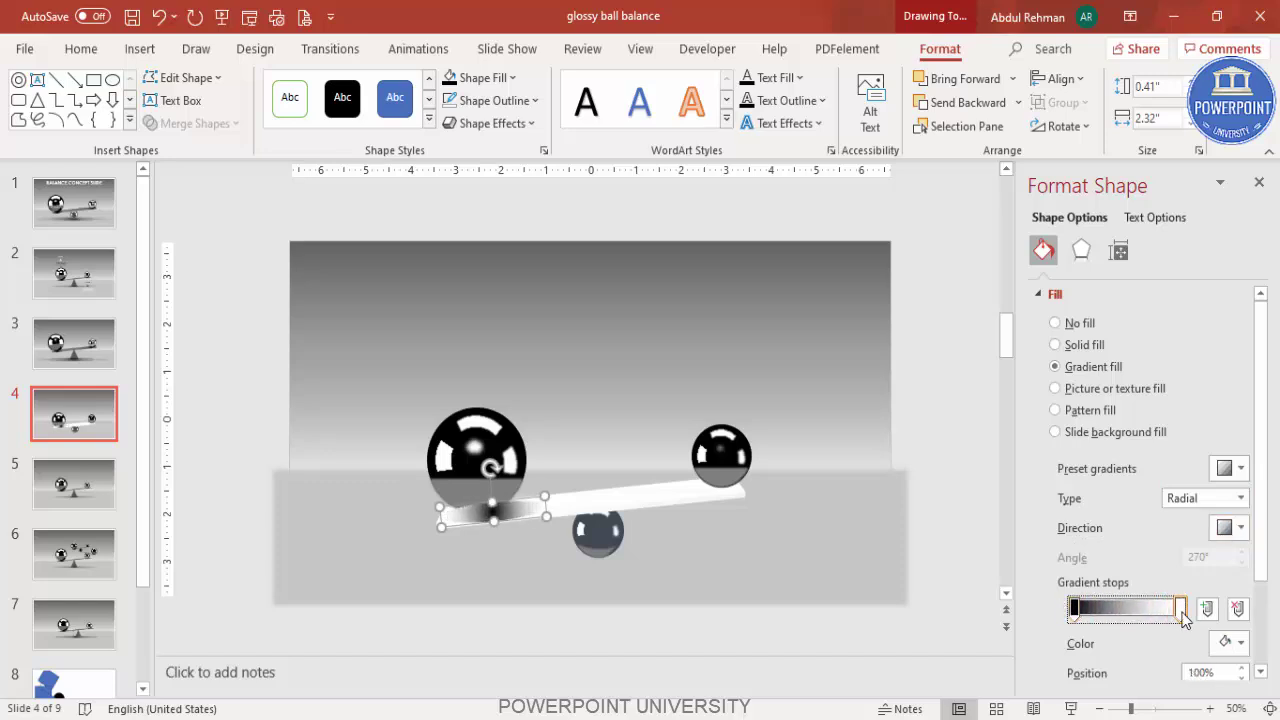
Add a gradient stop and raise transparency so the edges fade to transparent grey
click(1090, 608)
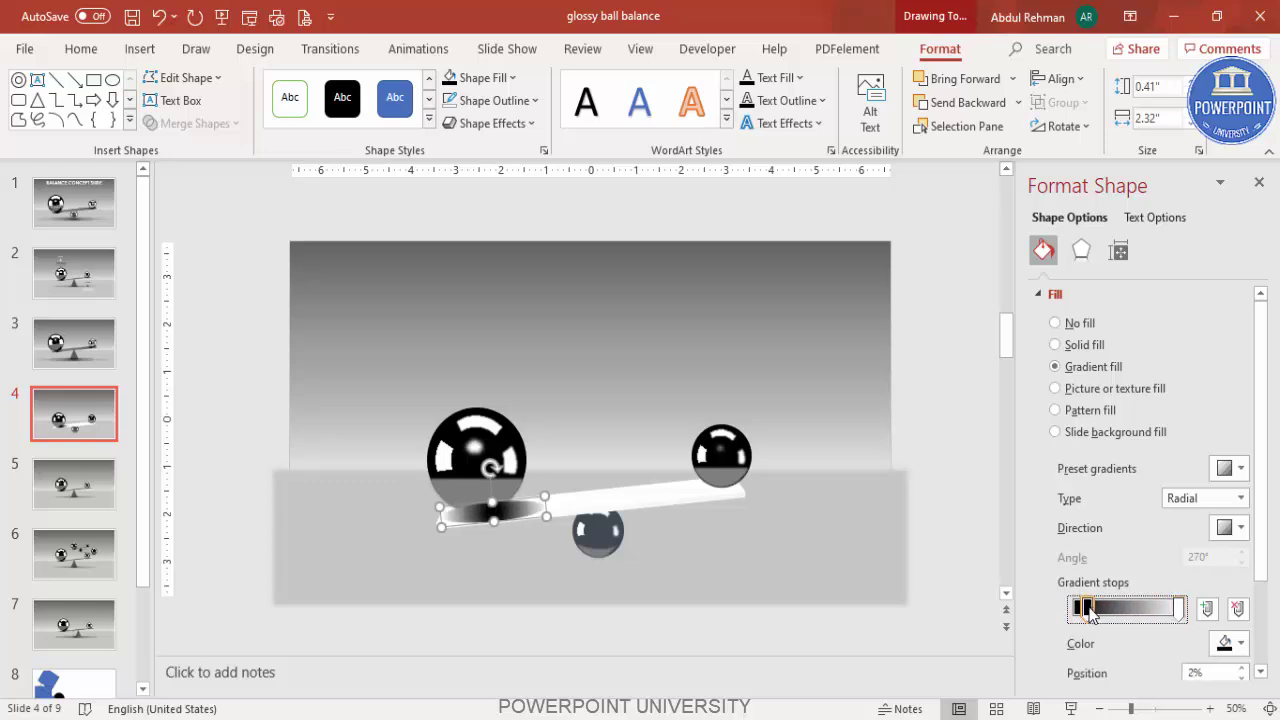
click(1179, 608)
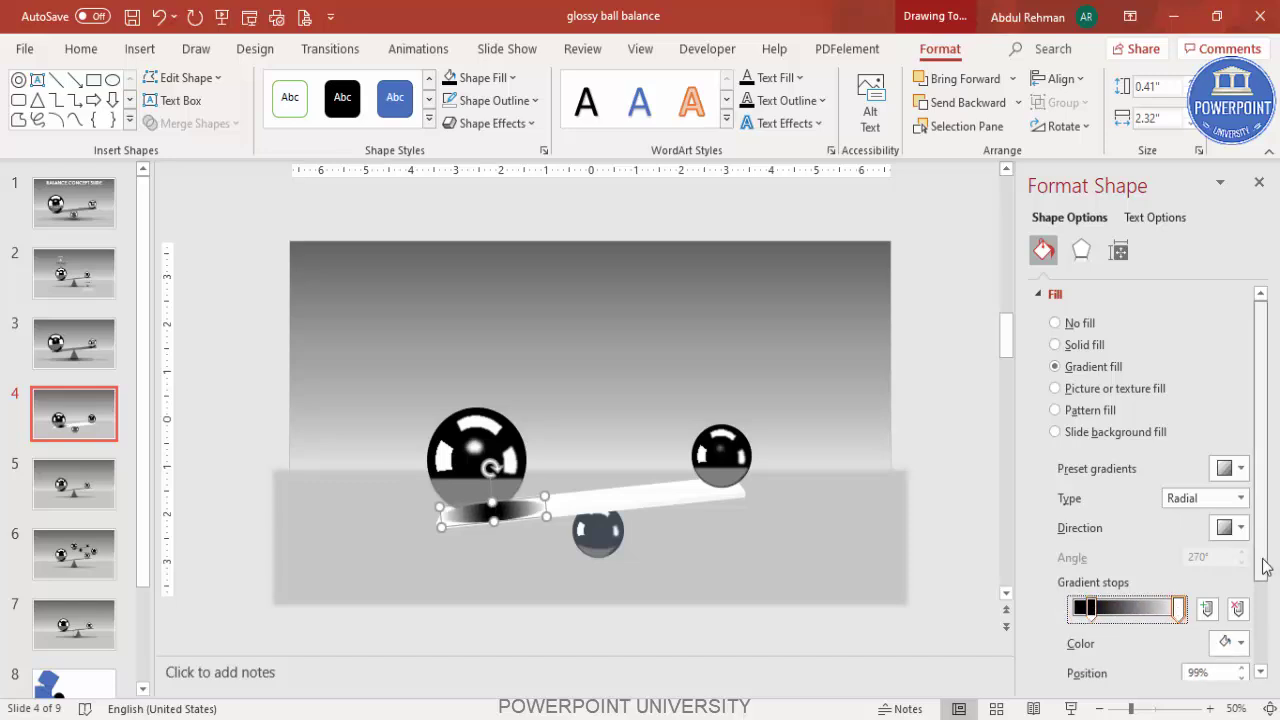
scroll(1266, 537, down, 2)
click(1232, 528)
click(1160, 505)
click(618, 508)
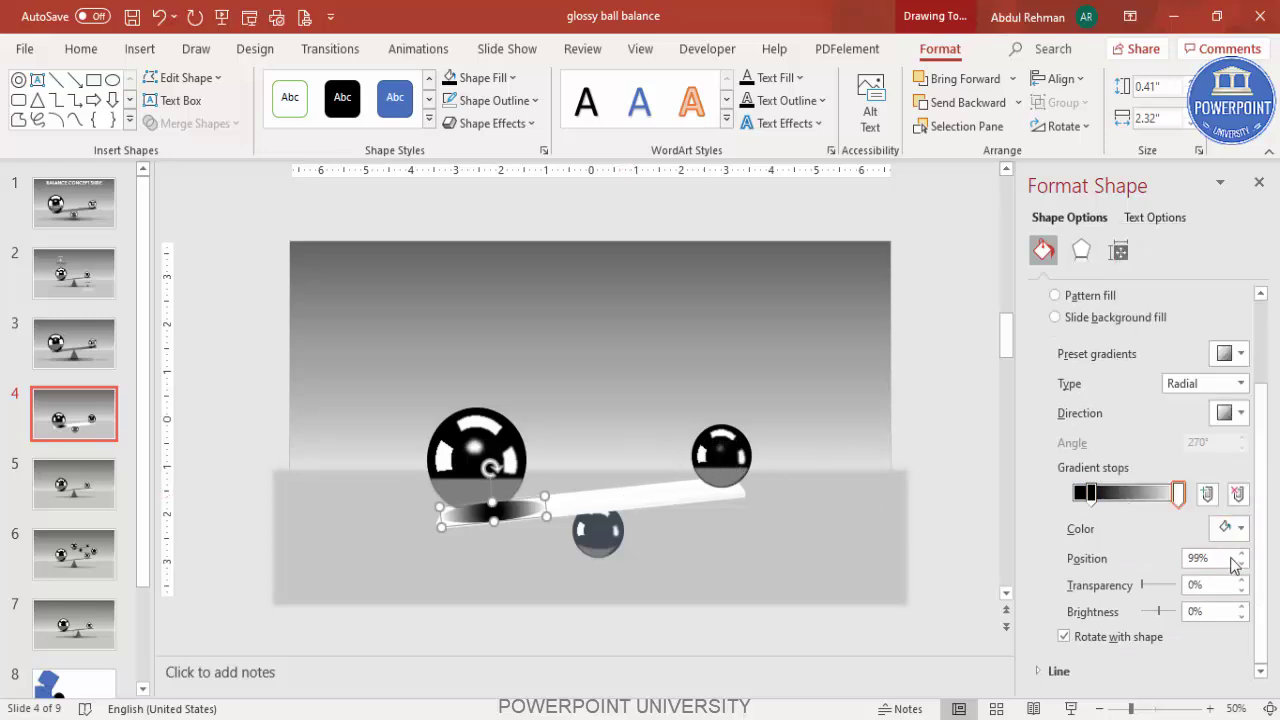
mouse_move(1158, 589)
mouse_down()
mouse_move(1186, 584)
mouse_move(1152, 587)
mouse_up()
click(1090, 492)
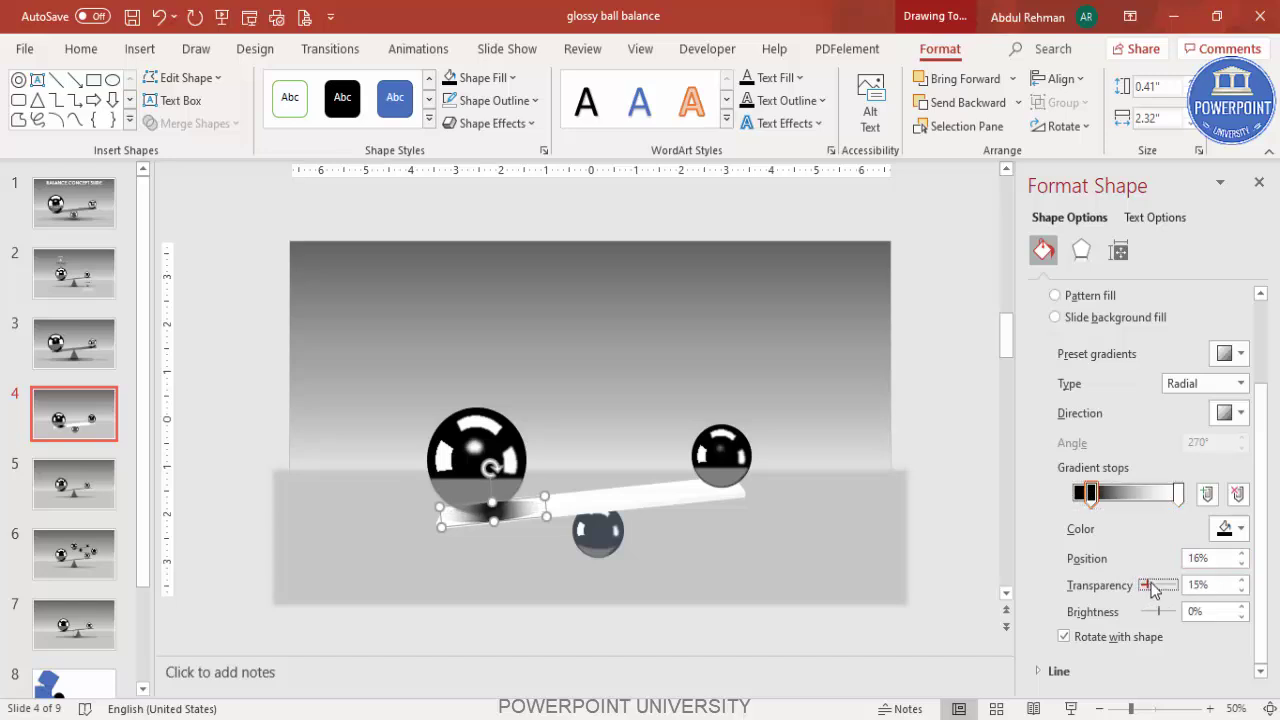
Give the shadow 6 pt soft edges
click(1081, 252)
click(1108, 343)
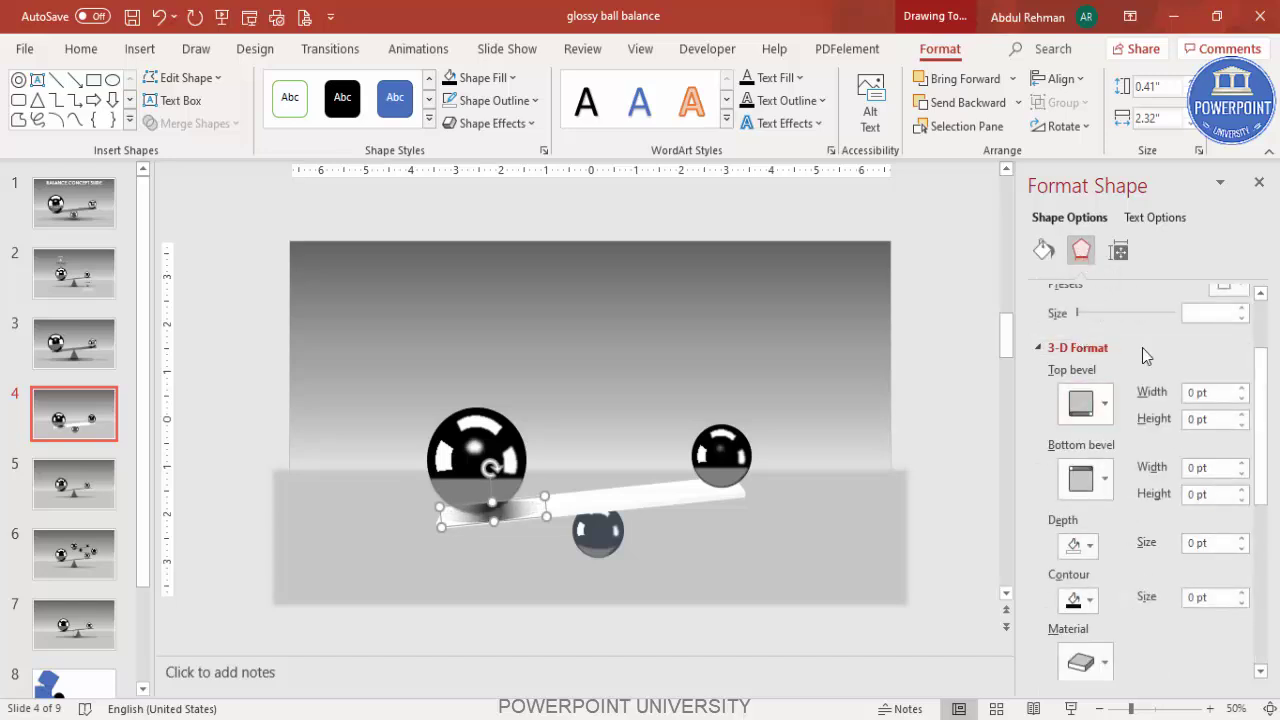
click(1259, 293)
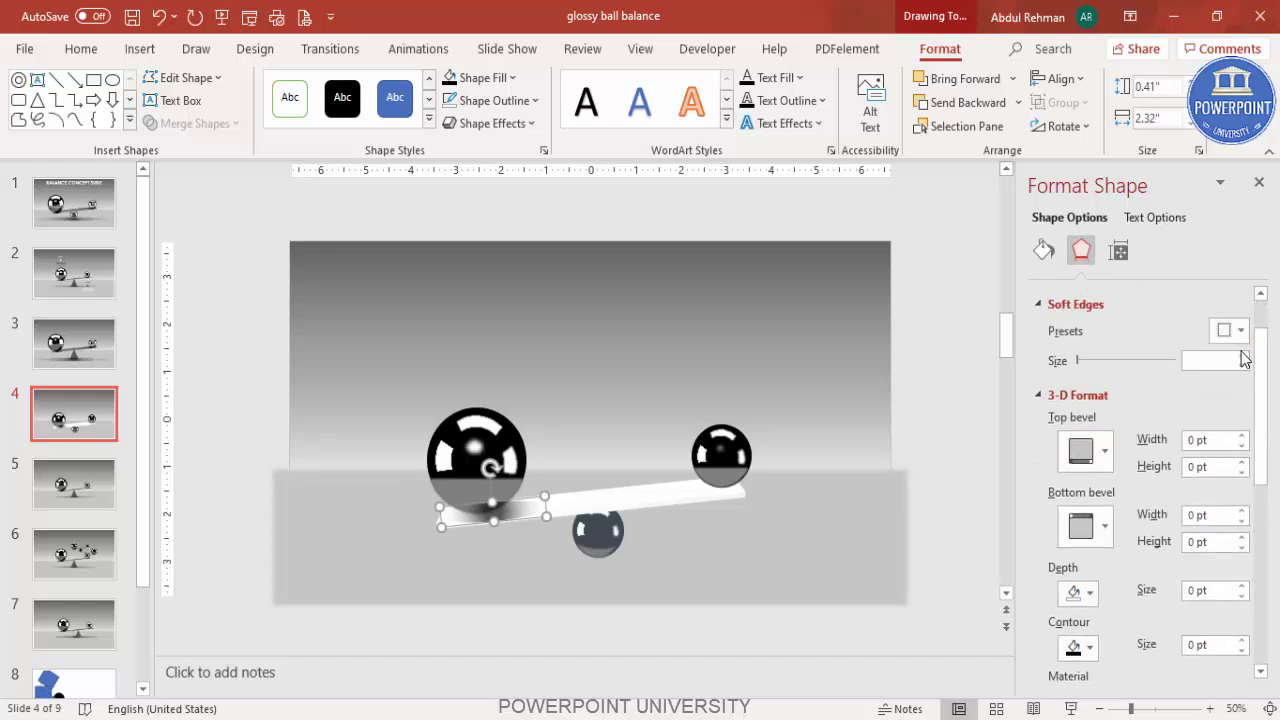
click(1241, 356)
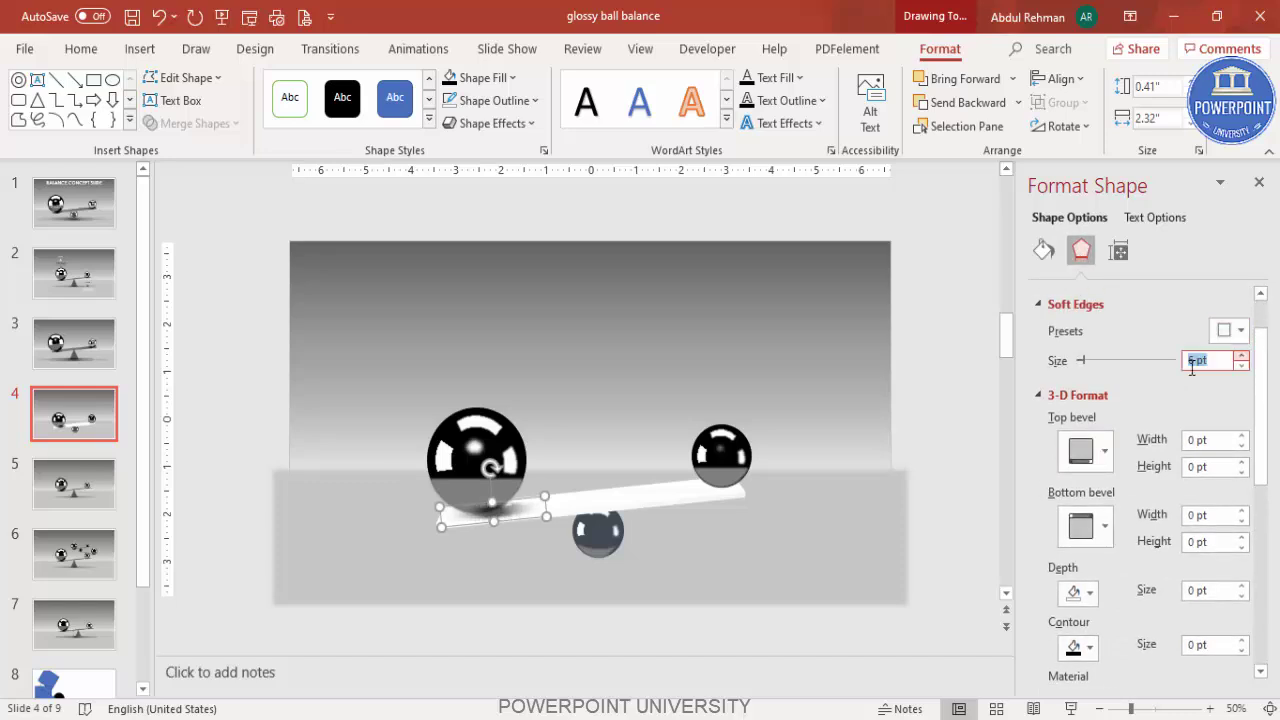
Send the shadow one layer back behind the ball, then place a copy beside the small right ball
drag(509, 512, 505, 511)
click(972, 105)
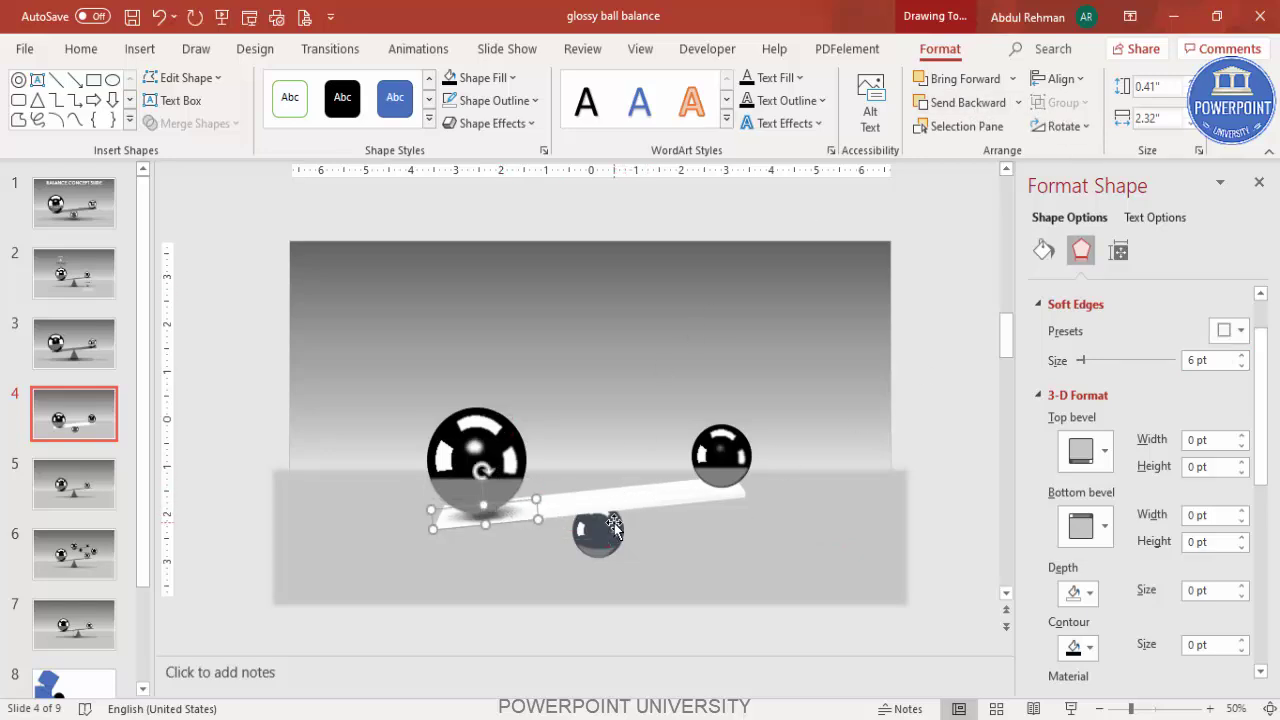
drag(462, 517, 728, 489)
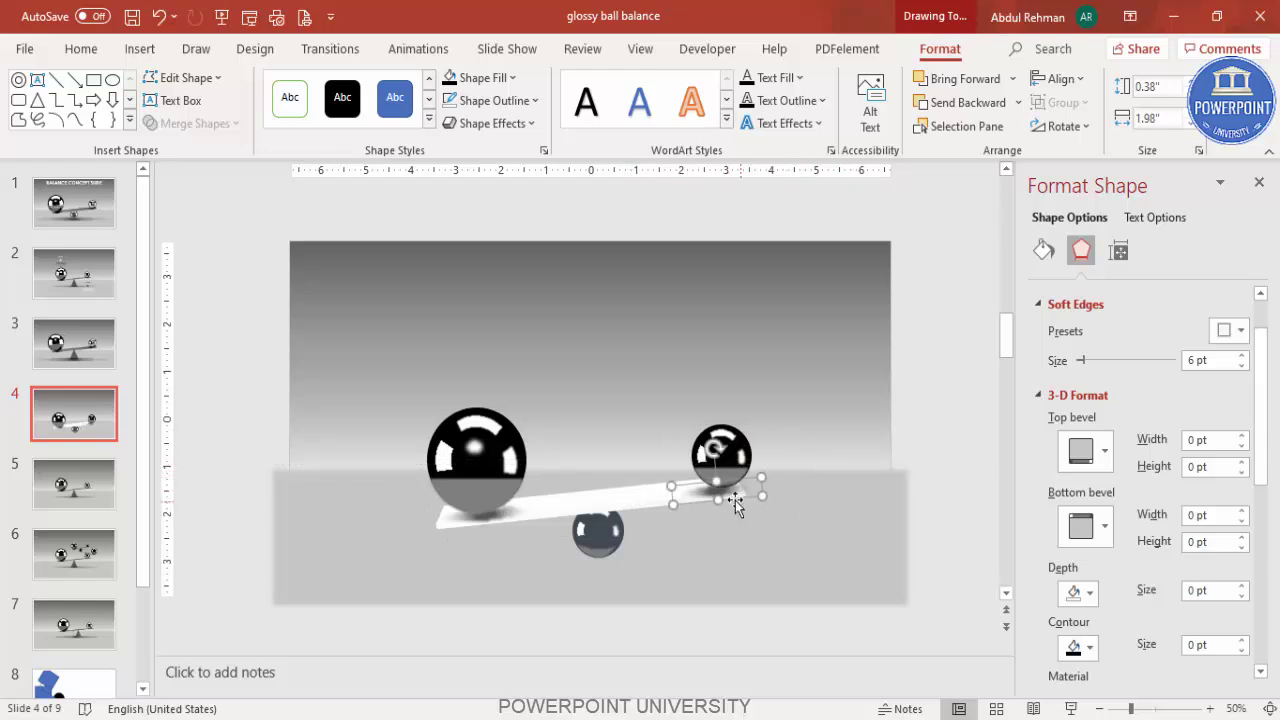
Settle the shadow beneath the small ball and send it two layers back
drag(730, 496, 943, 464)
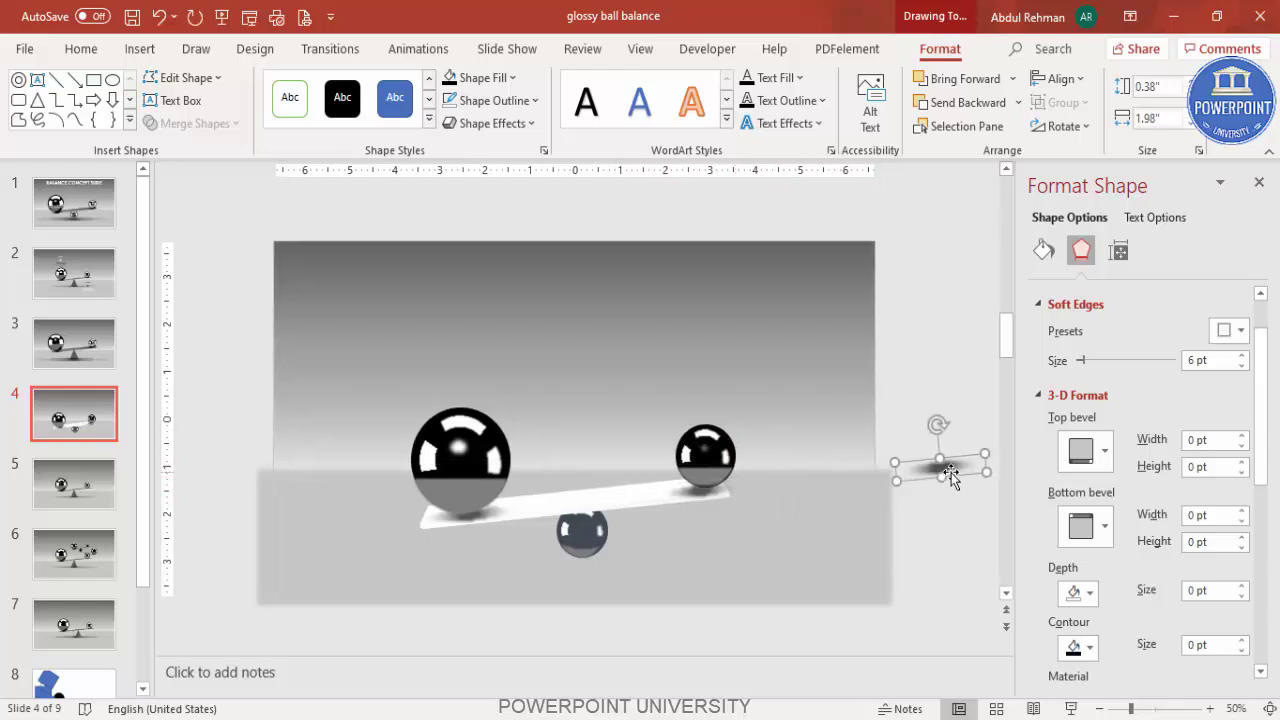
drag(814, 511, 595, 563)
drag(595, 562, 594, 553)
click(969, 103)
click(969, 103)
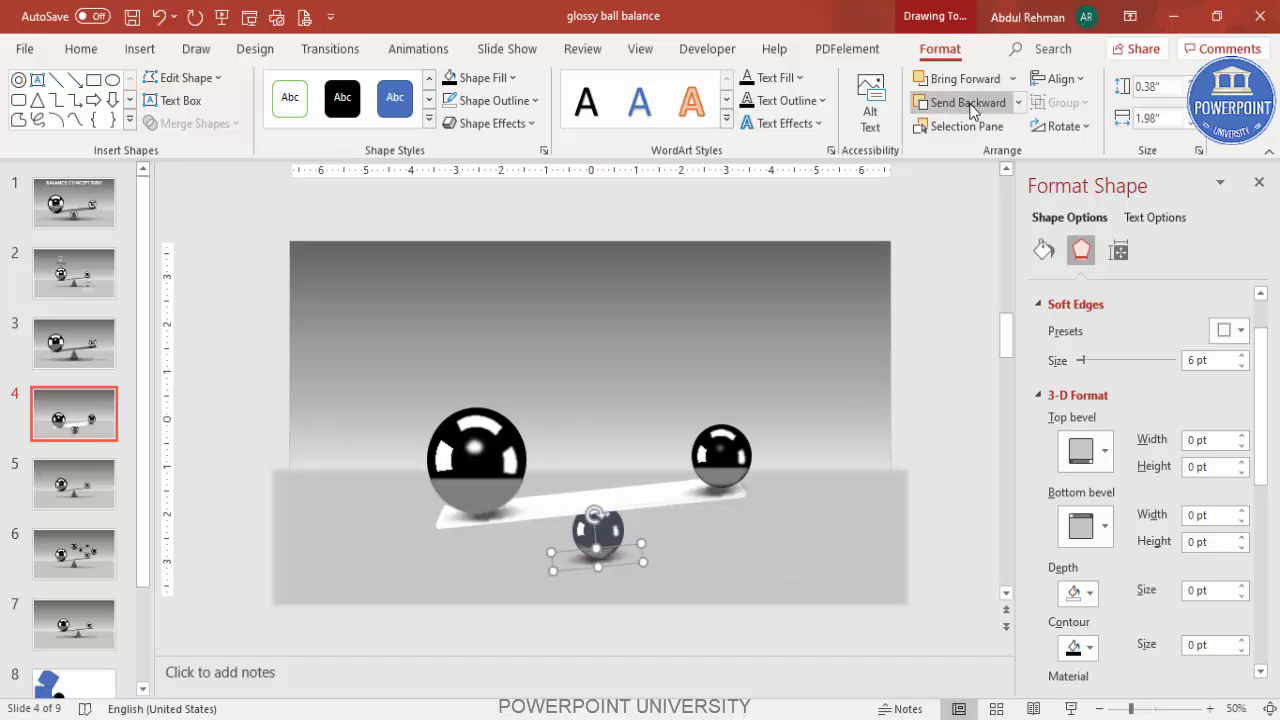
click(921, 449)
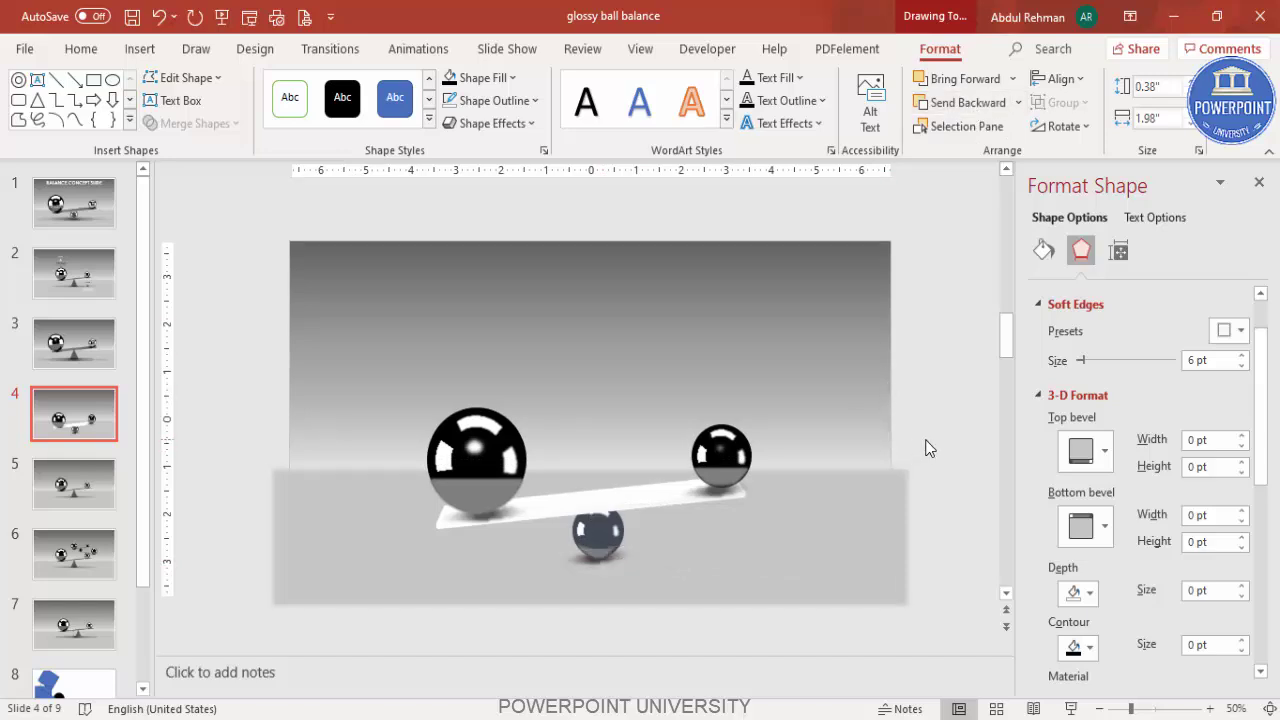
Move a shadow below the plank, soften it to 10 pt, and stretch it to 9.52 inches wide
click(711, 502)
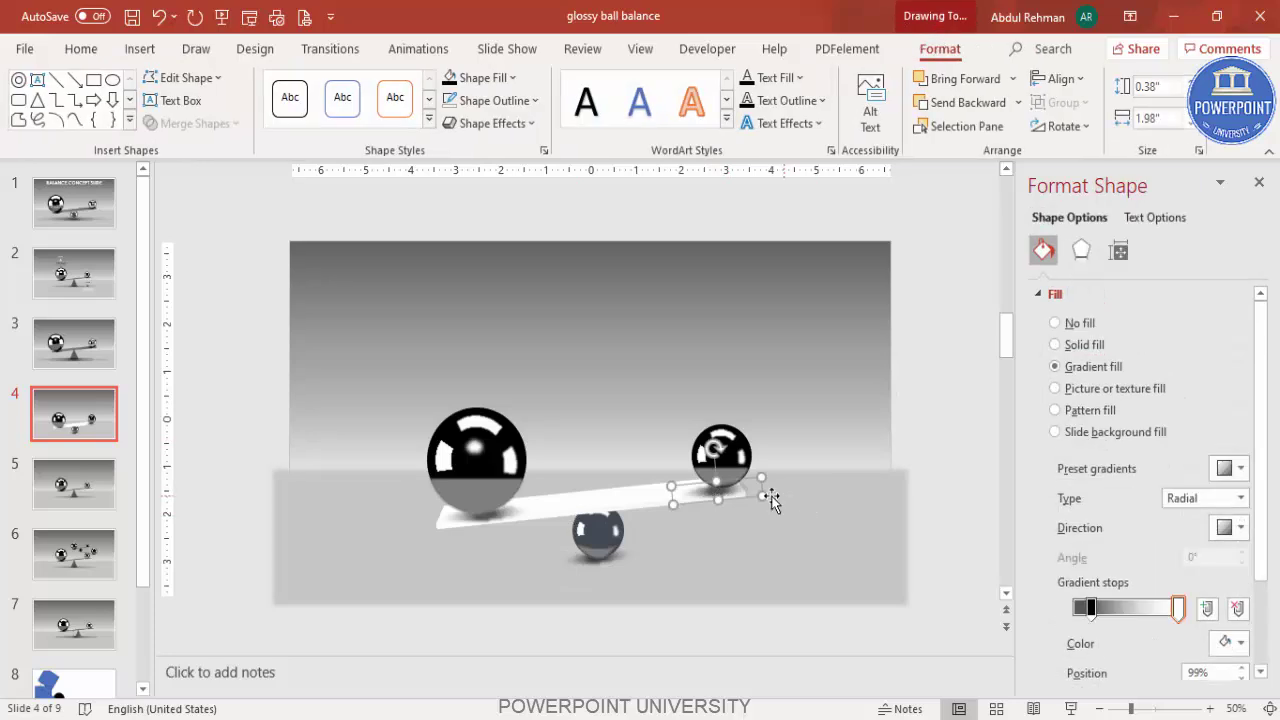
drag(730, 499, 785, 557)
drag(685, 558, 637, 553)
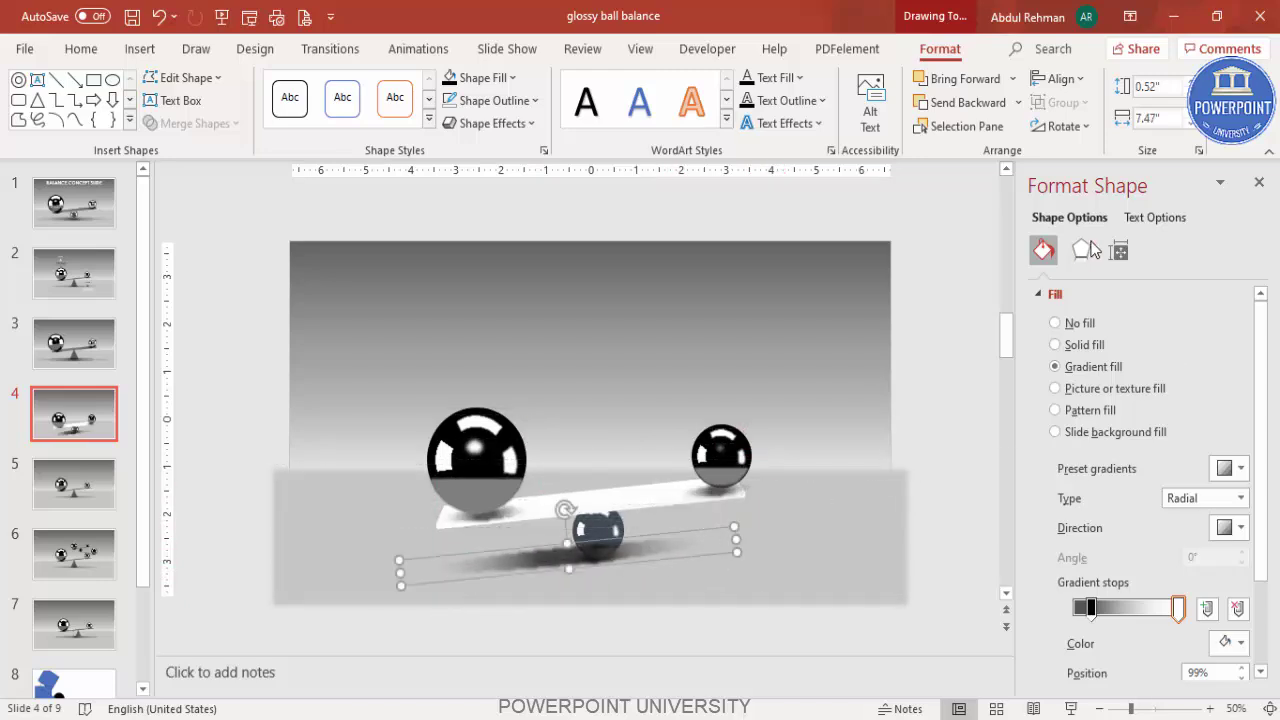
click(1081, 251)
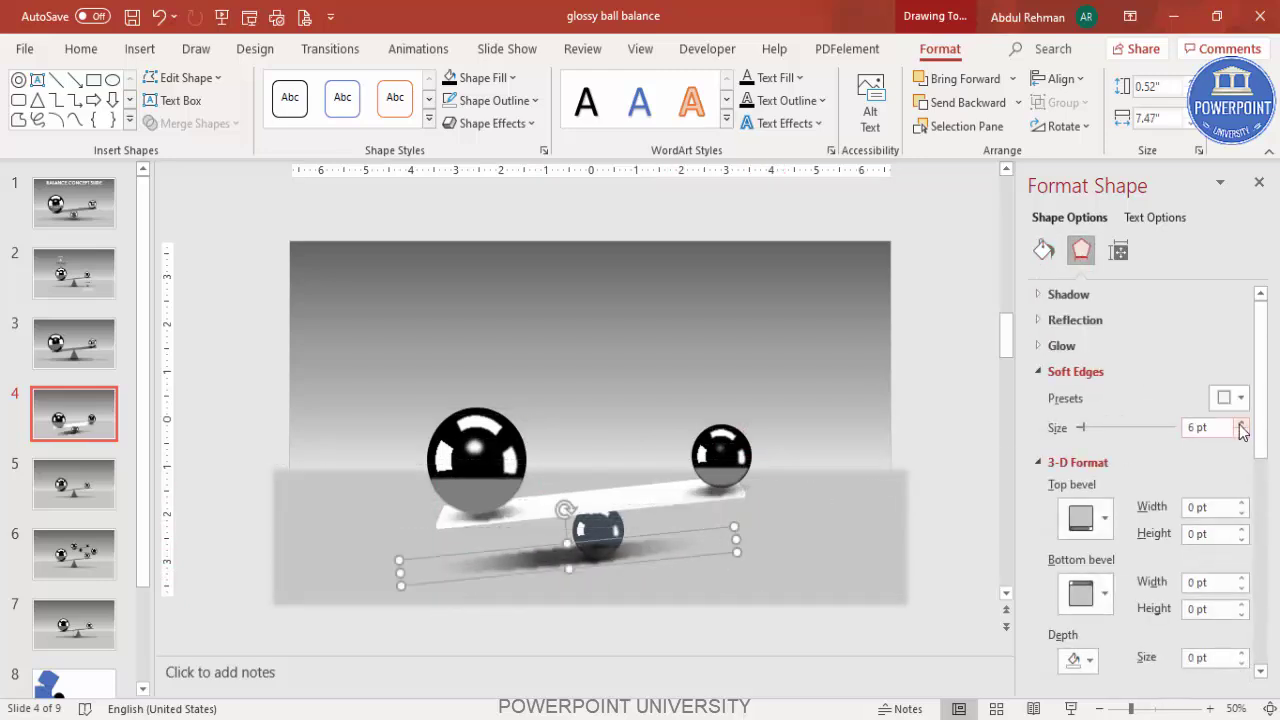
click(1241, 424)
click(1241, 424)
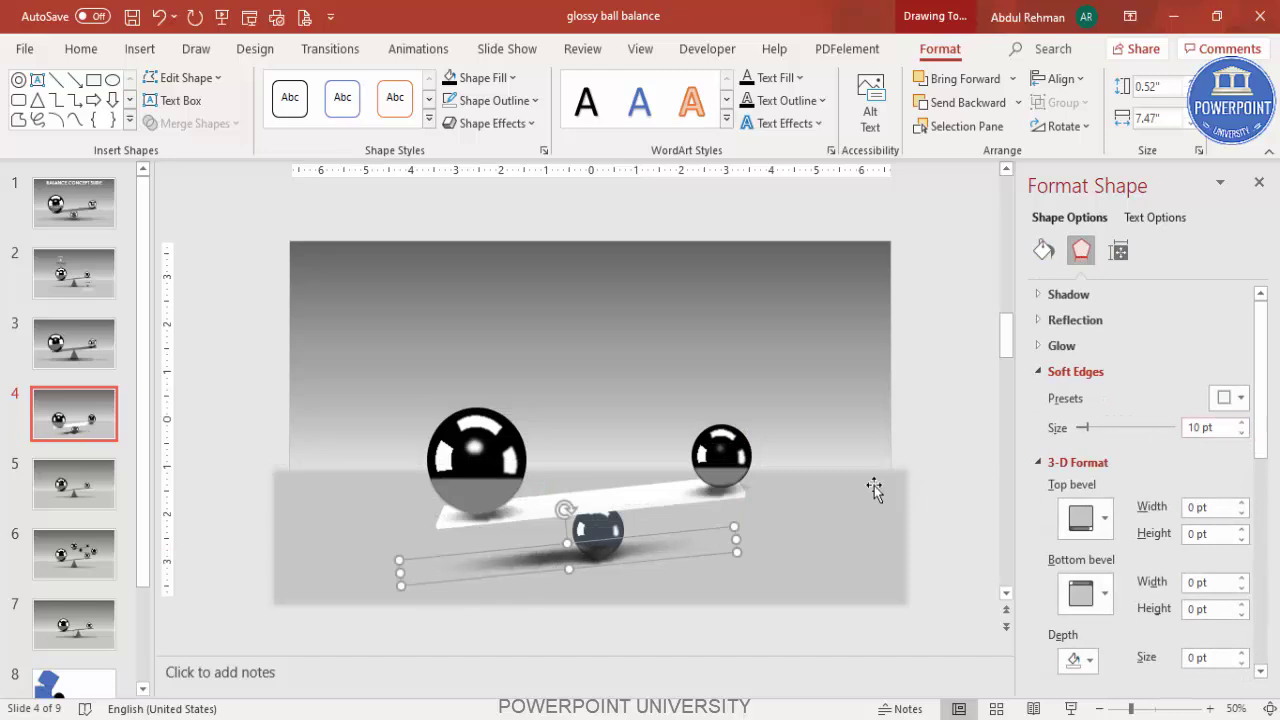
drag(734, 528, 828, 521)
drag(677, 548, 621, 553)
click(943, 440)
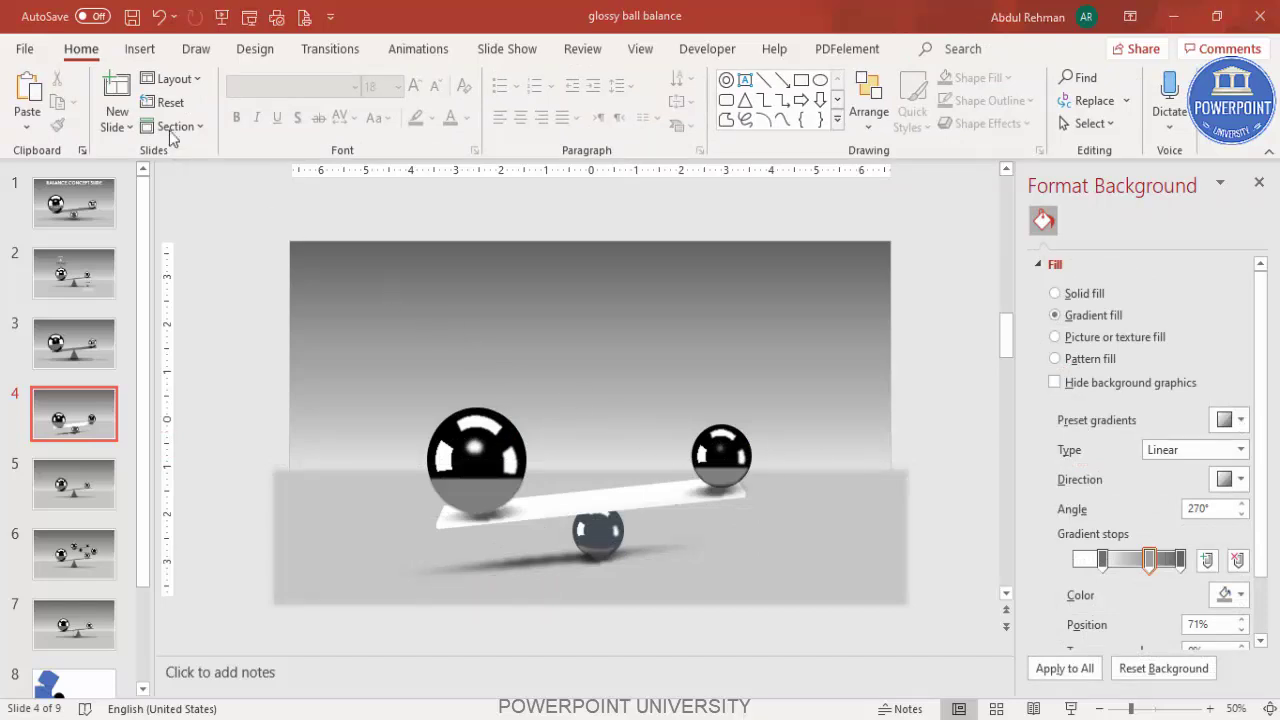
Add a text box above the large ball reading 'Happiness'
click(139, 49)
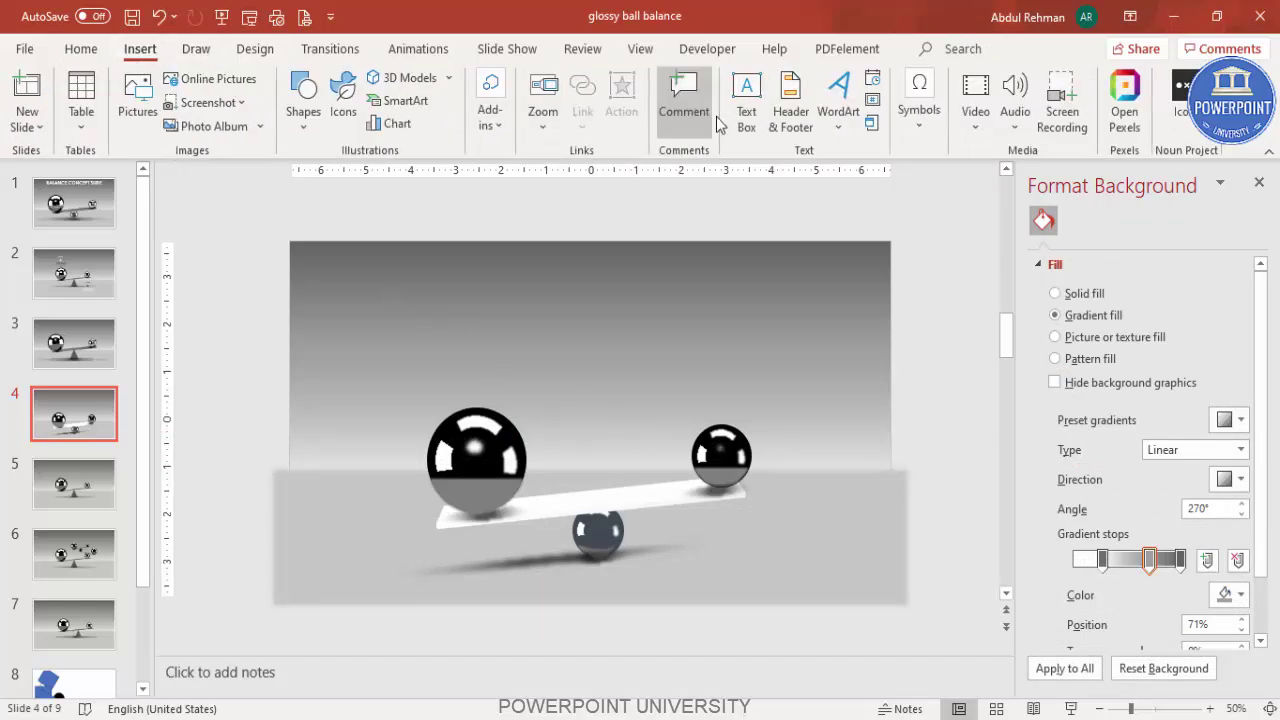
click(746, 100)
drag(434, 342, 530, 373)
text(Happiness)
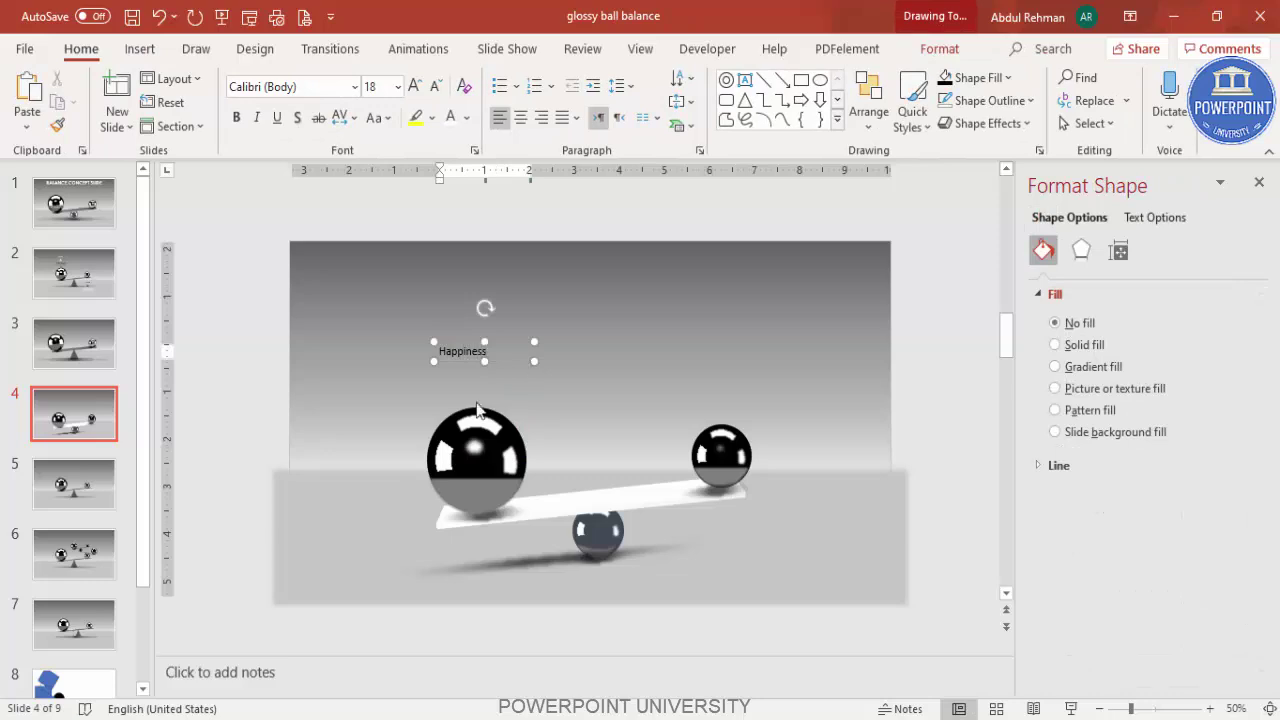
click(509, 345)
Format the label as white, centred, Oswald 28 pt, and nudge it slightly up-left
click(450, 120)
click(522, 120)
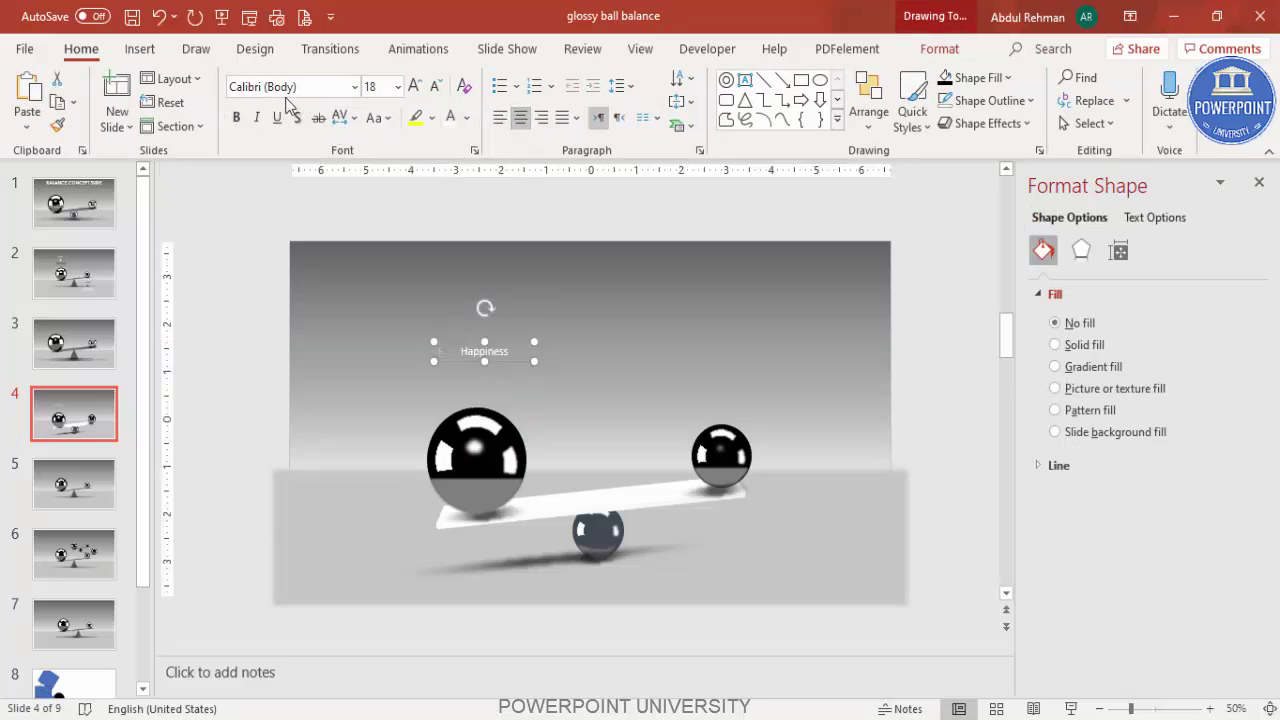
click(312, 90)
text(Oswald)
key(Return)
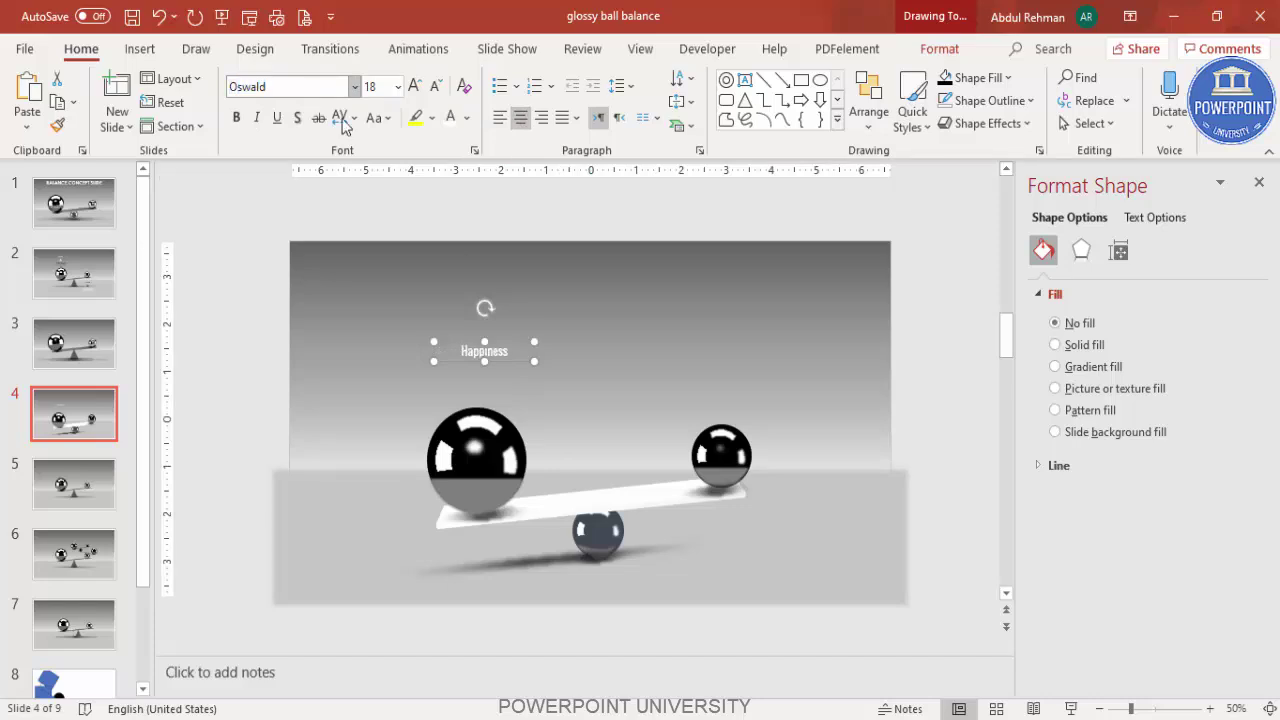
click(410, 88)
click(410, 88)
click(410, 88)
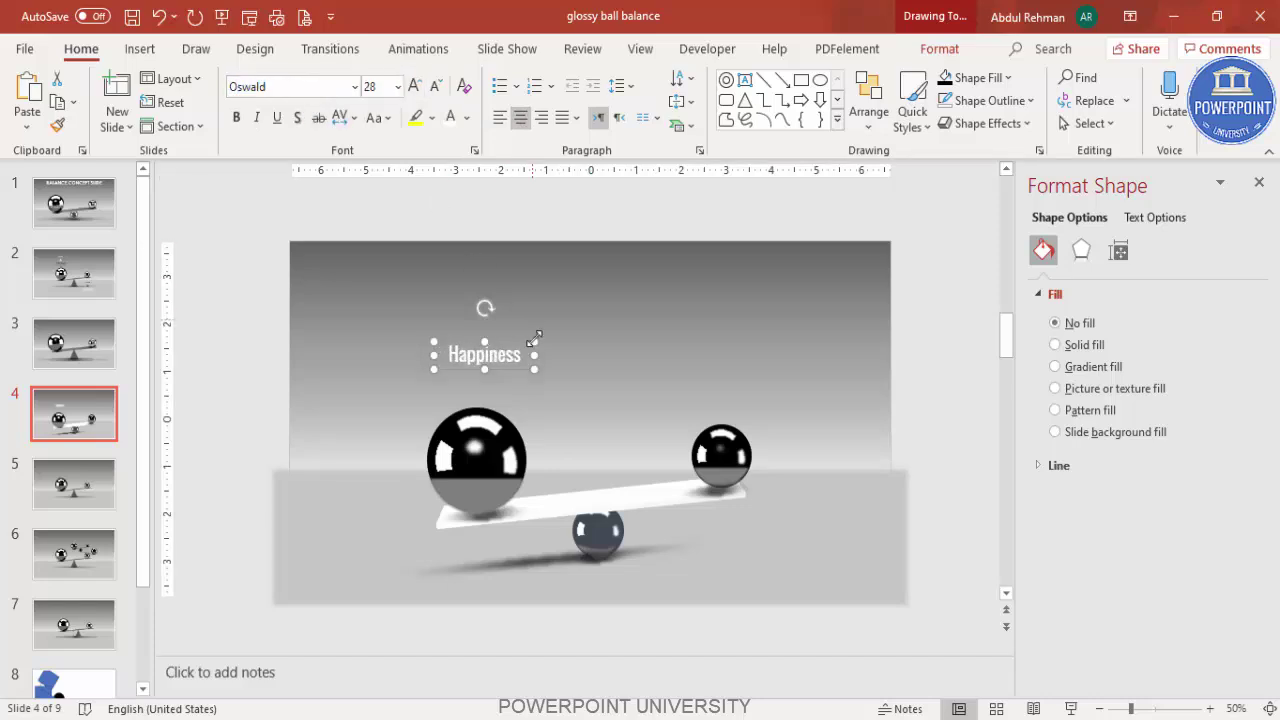
click(520, 346)
drag(504, 340, 494, 337)
click(489, 215)
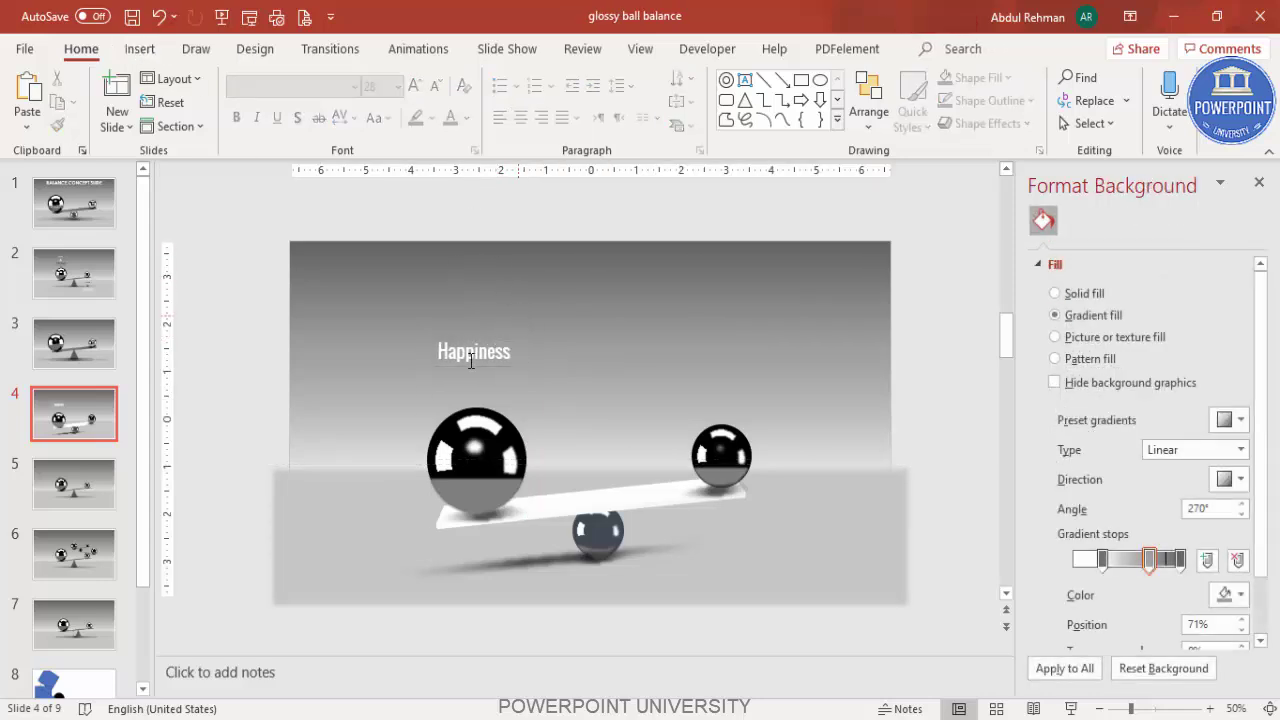